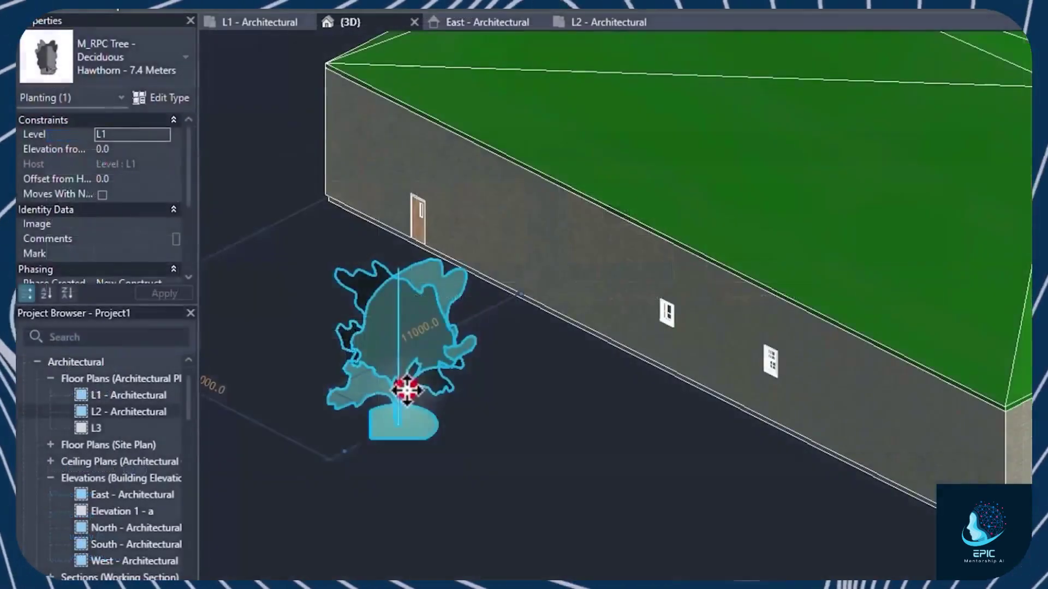
Step: Reposition the Hawthorn tree in front of the building and the window nearest the door in the long wall
{"action": "mouse_move", "coordinate": [405, 391]}
{"action": "left_mouse_down"}
{"action": "mouse_move", "coordinate": [561, 444]}
{"action": "mouse_move", "coordinate": [552, 433]}
{"action": "mouse_move", "coordinate": [419, 416]}
{"action": "mouse_move", "coordinate": [418, 406]}
{"action": "left_mouse_up"}
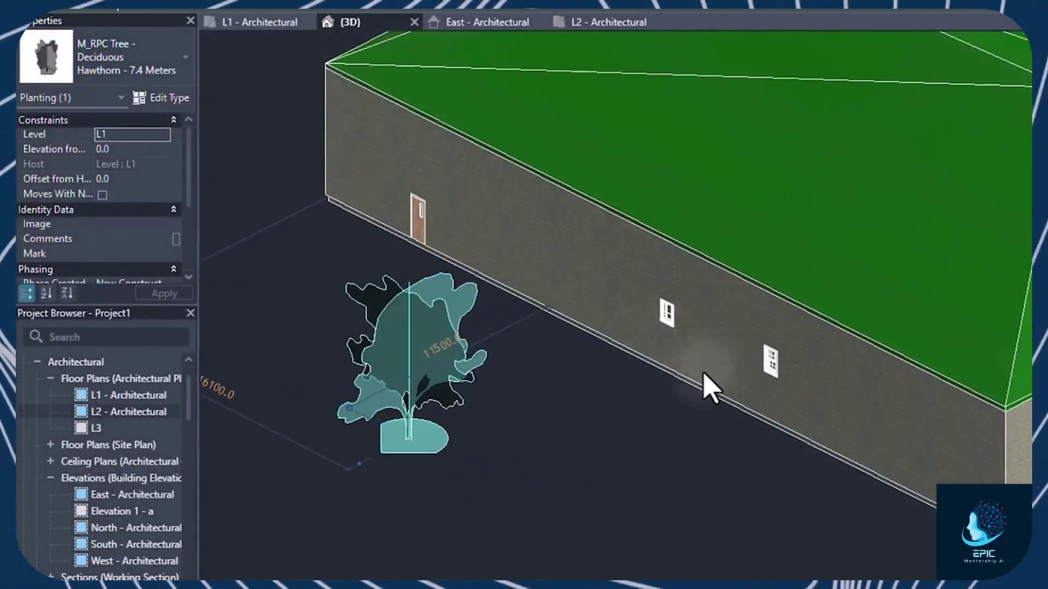
{"action": "left_click", "coordinate": [665, 314]}
{"action": "scroll", "coordinate": [664, 314], "scroll_direction": "up", "scroll_amount": 2}
{"action": "left_click_drag", "start_coordinate": [664, 312], "coordinate": [628, 261]}
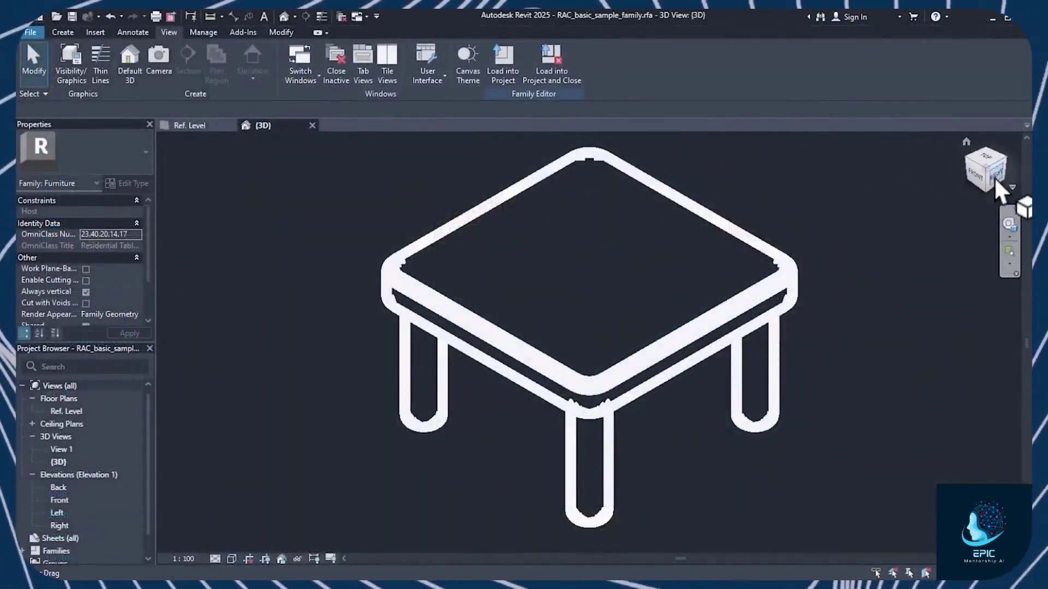
Step: Examine the sample table family, the recent Untitled model and the Snowdon Towers structural sample in 3D
{"action": "mouse_move", "coordinate": [988, 180]}
{"action": "left_mouse_down"}
{"action": "mouse_move", "coordinate": [836, 538]}
{"action": "mouse_move", "coordinate": [807, 507]}
{"action": "mouse_move", "coordinate": [772, 153]}
{"action": "mouse_move", "coordinate": [824, 201]}
{"action": "left_mouse_up"}
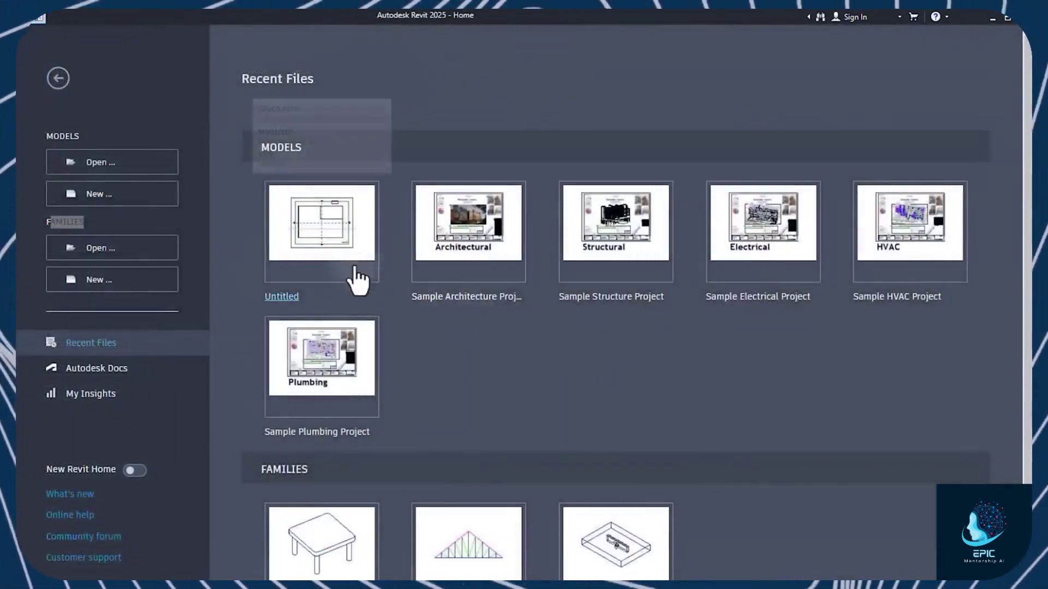
{"action": "left_click", "coordinate": [340, 240]}
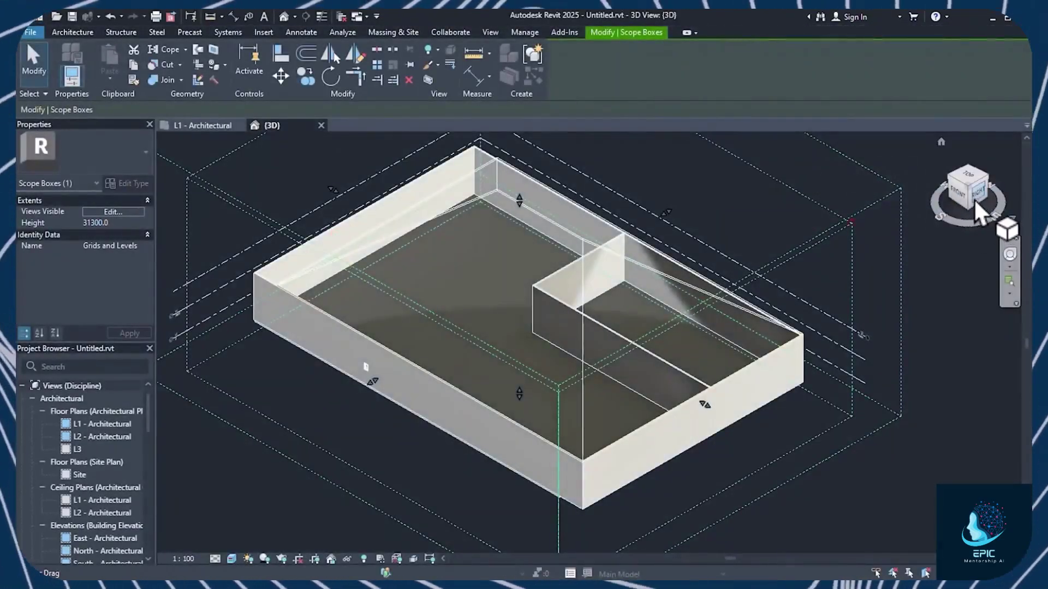
{"action": "mouse_move", "coordinate": [961, 181]}
{"action": "left_mouse_down"}
{"action": "mouse_move", "coordinate": [968, 194]}
{"action": "mouse_move", "coordinate": [973, 177]}
{"action": "left_mouse_up"}
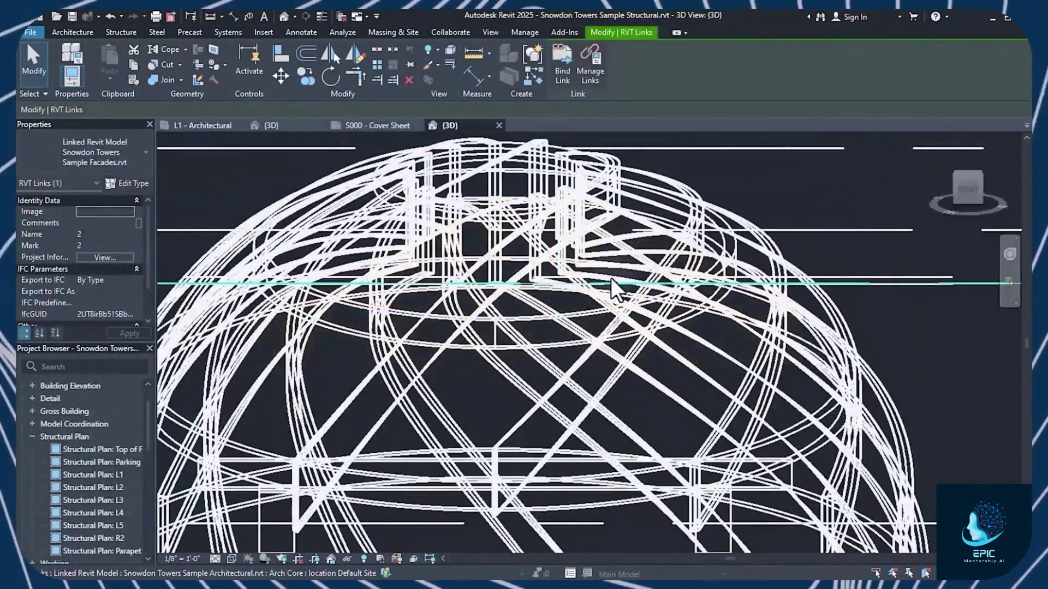
{"action": "scroll", "coordinate": [497, 414], "scroll_direction": "down", "scroll_amount": 5}
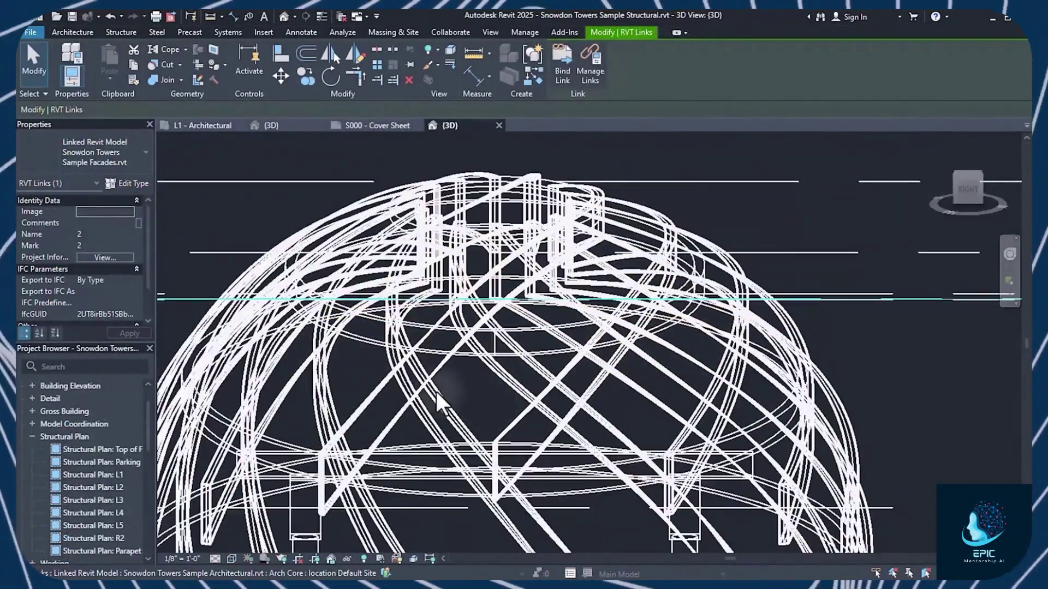
{"action": "scroll", "coordinate": [297, 354], "scroll_direction": "up", "scroll_amount": 3}
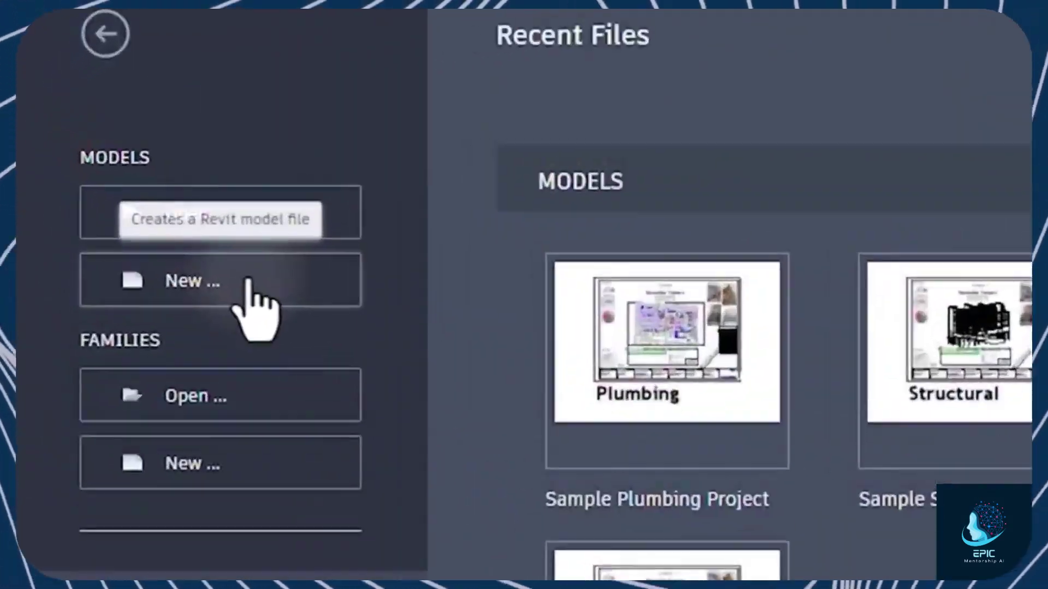
Step: Create a new project from the Metric Multi-discipline template
{"action": "left_click", "coordinate": [247, 277]}
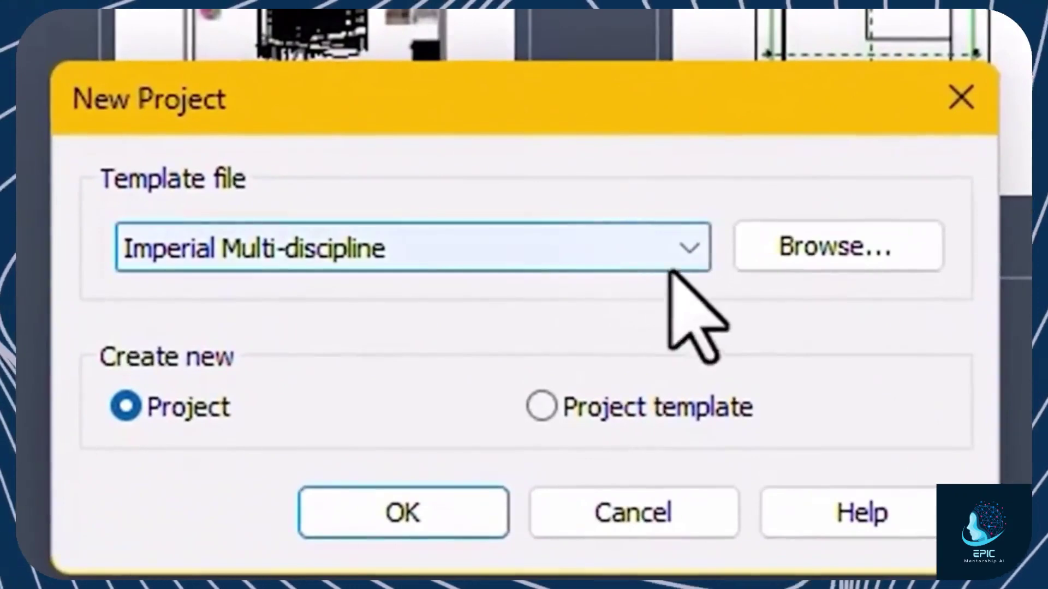
{"action": "left_click", "coordinate": [689, 249]}
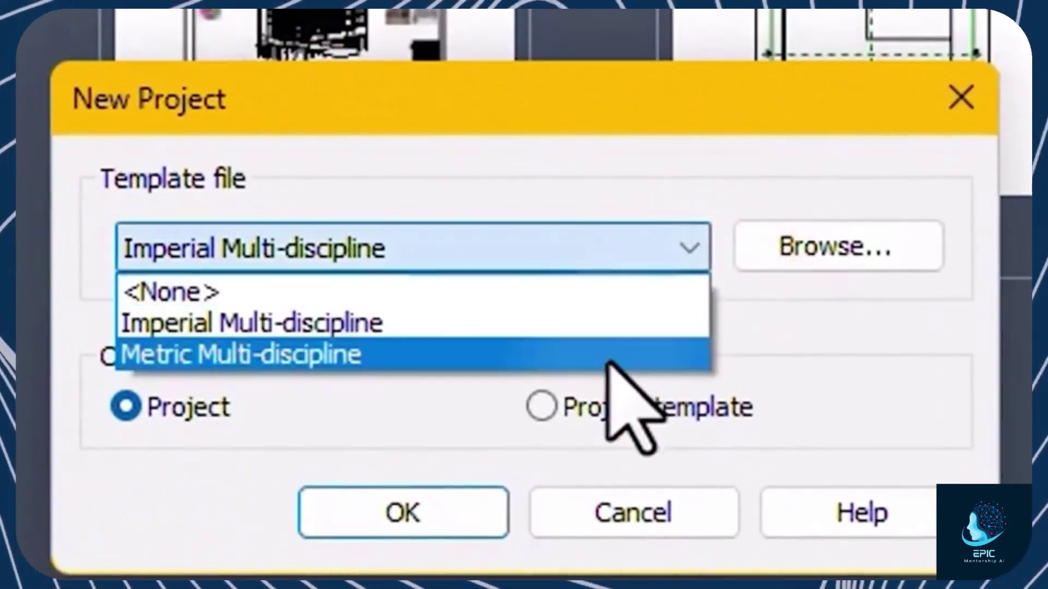
{"action": "left_click", "coordinate": [608, 355]}
{"action": "left_click", "coordinate": [433, 516]}
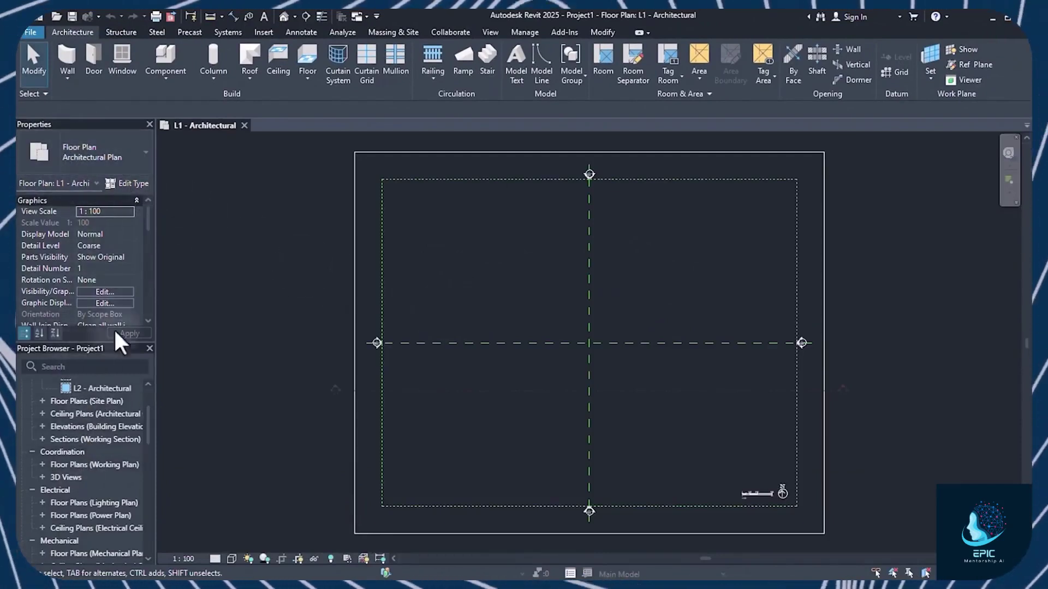
Step: Close the Project Browser and restore it through the user interface options
{"action": "left_click", "coordinate": [149, 348]}
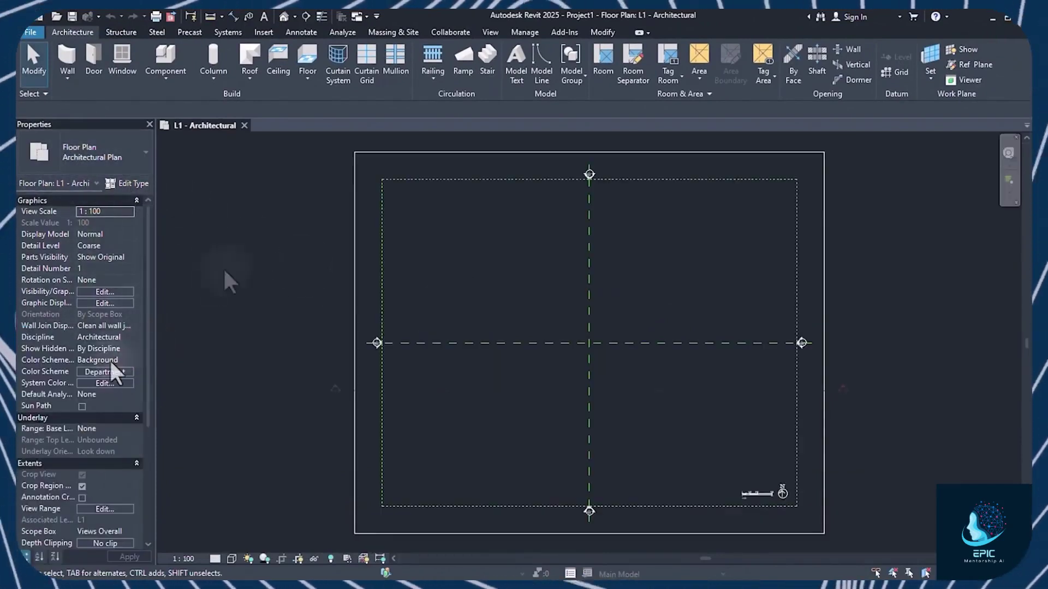
{"action": "left_click", "coordinate": [490, 32]}
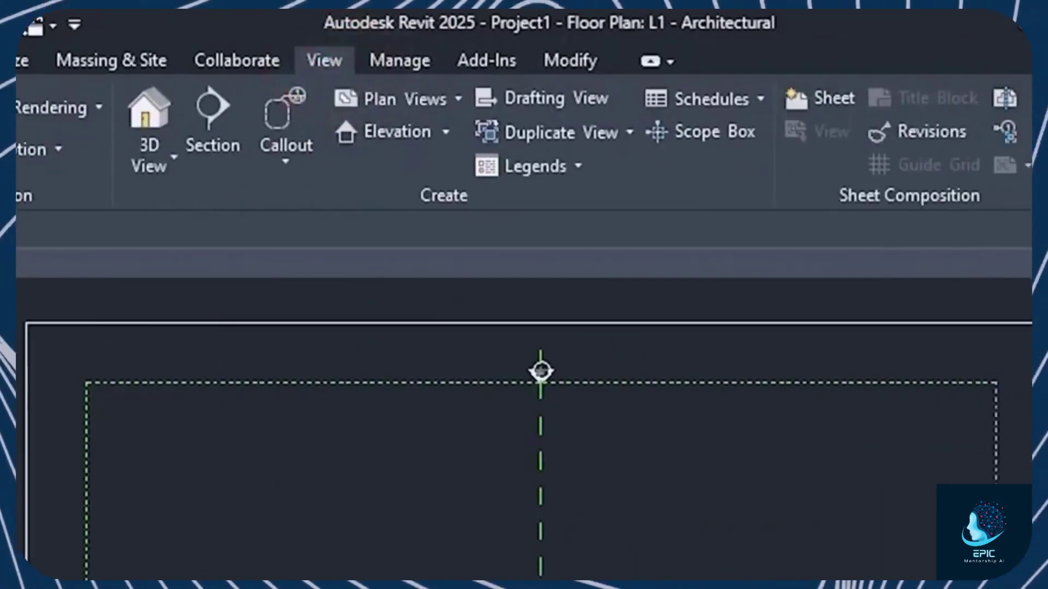
{"action": "left_click", "coordinate": [894, 141]}
{"action": "left_click", "coordinate": [807, 266]}
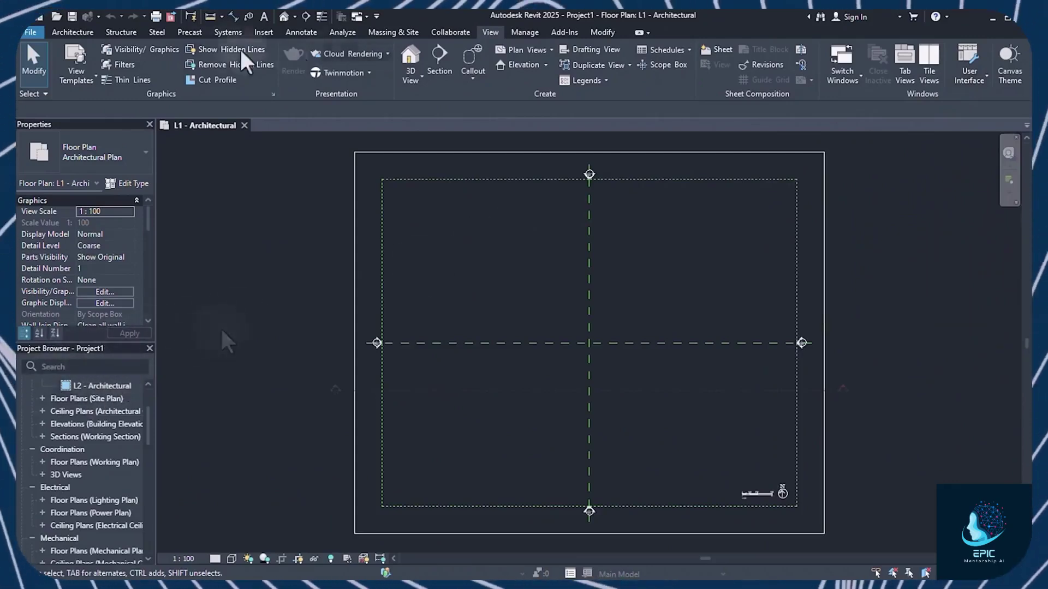
Step: Look through the architecture, structure, steel and precast tools, including the available roof creation methods
{"action": "left_click", "coordinate": [76, 34]}
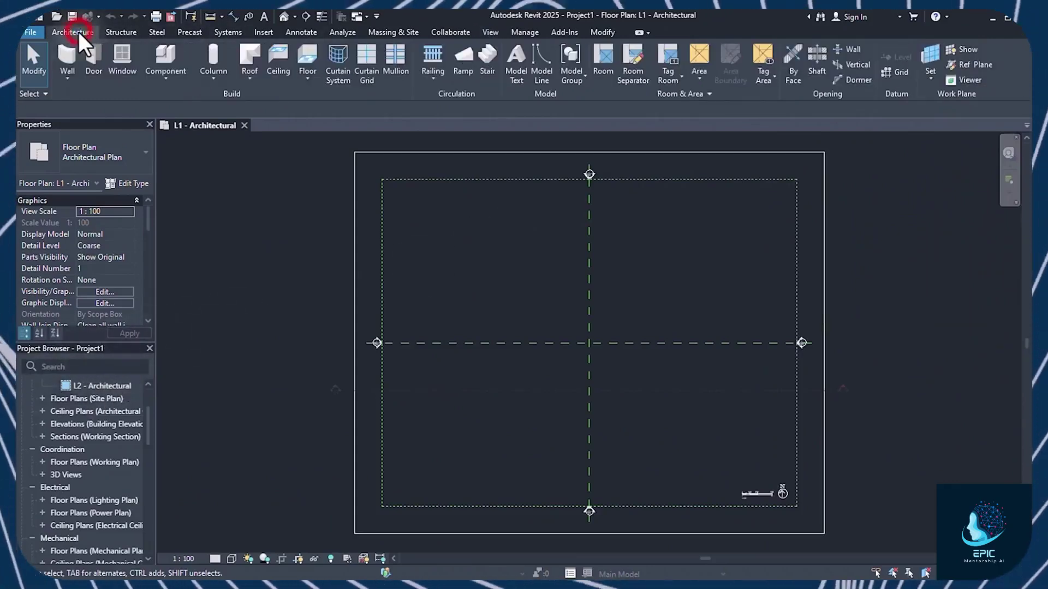
{"action": "left_click", "coordinate": [137, 33]}
{"action": "left_click", "coordinate": [157, 32]}
{"action": "left_click", "coordinate": [189, 33]}
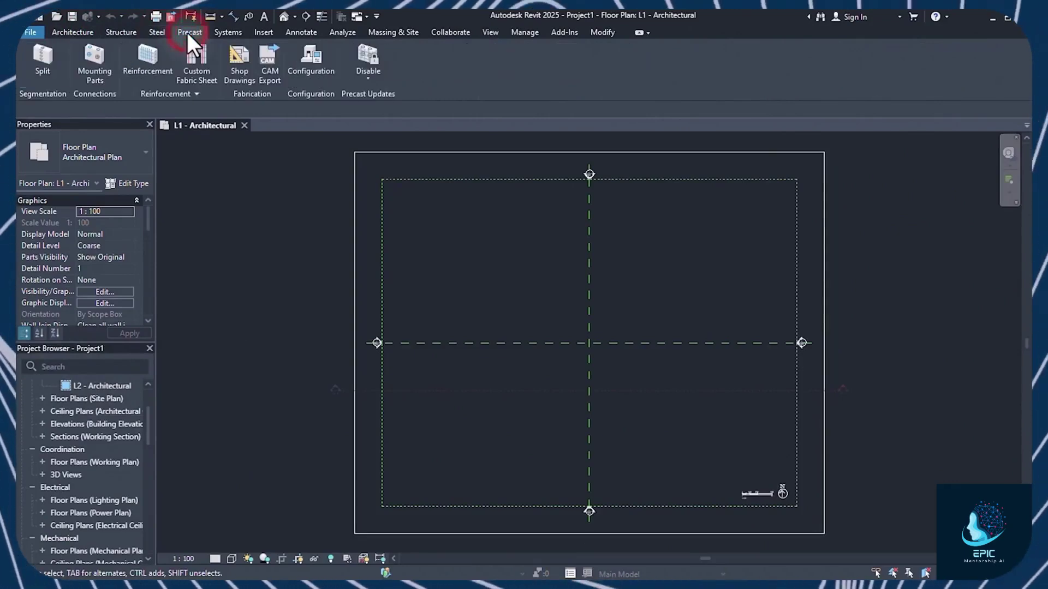
{"action": "left_click", "coordinate": [72, 32]}
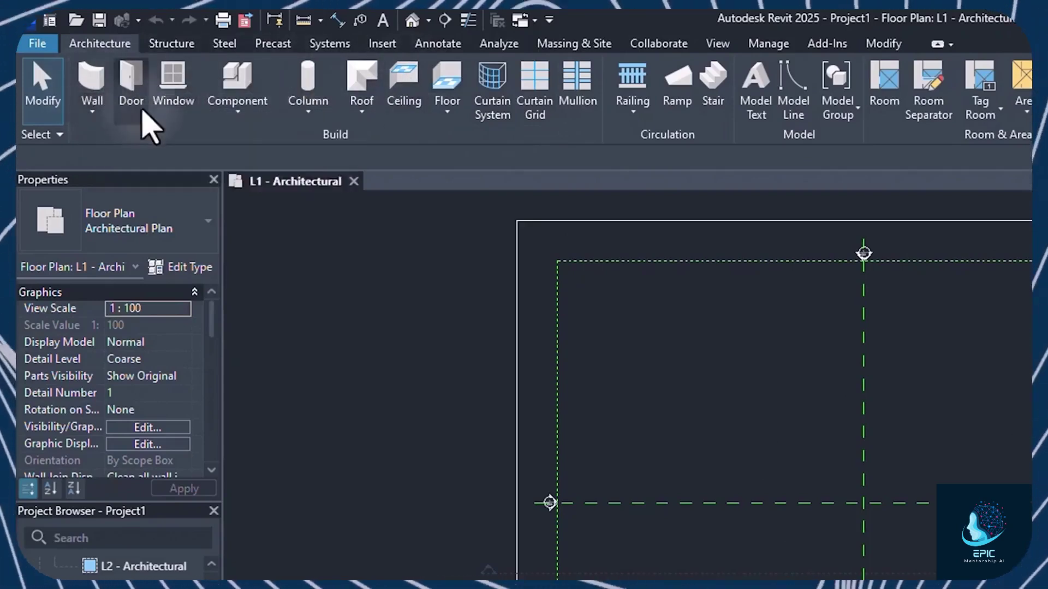
{"action": "left_click", "coordinate": [363, 106]}
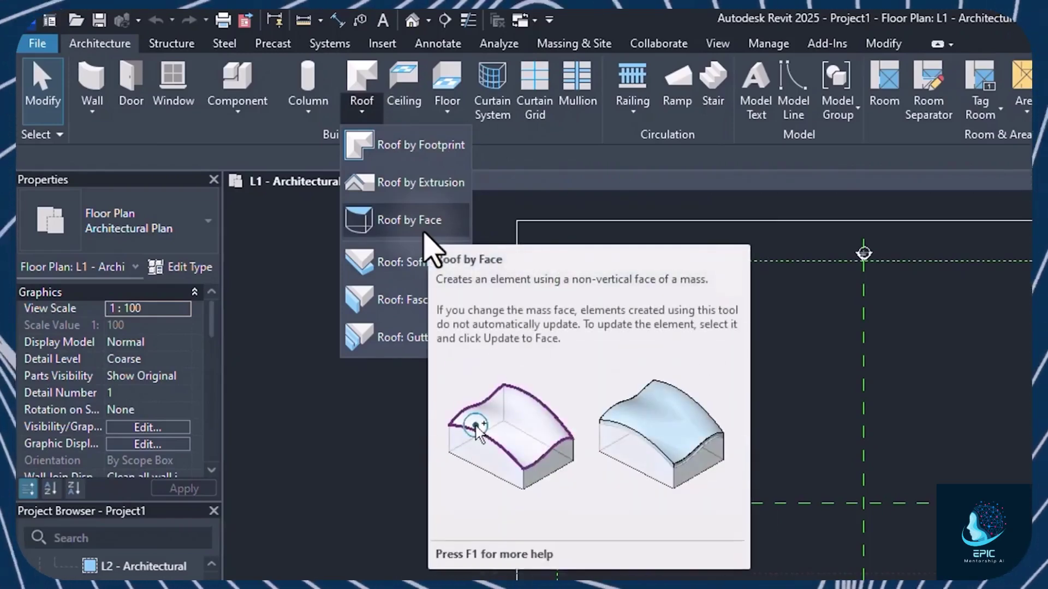
{"action": "left_click", "coordinate": [529, 164]}
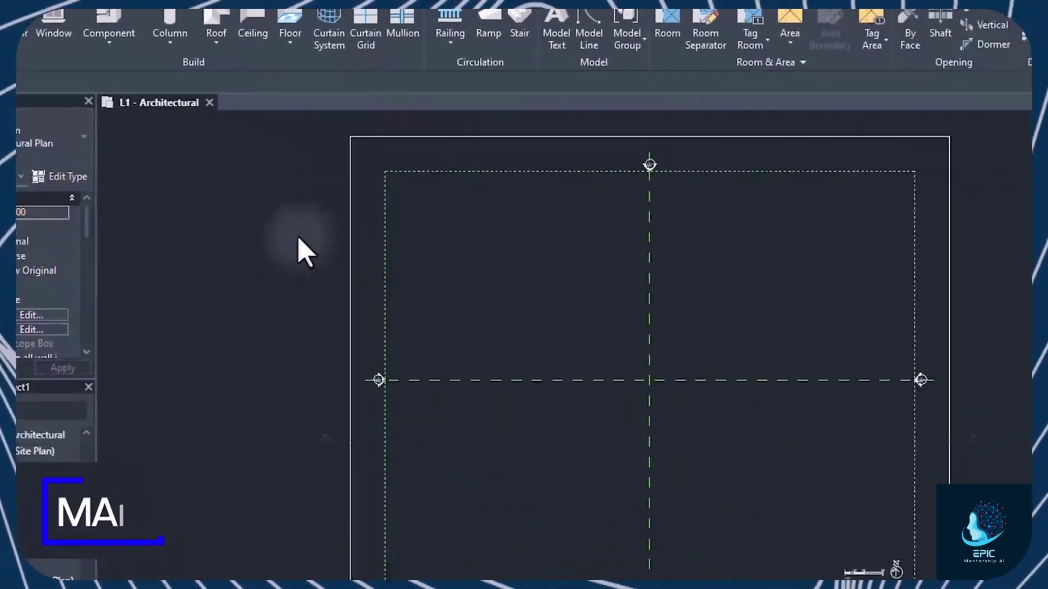
Step: Hide the green dashed scope box in the L1 - Architectural floor plan view
{"action": "scroll", "coordinate": [511, 297], "scroll_direction": "up", "scroll_amount": 1}
{"action": "scroll", "coordinate": [511, 297], "scroll_direction": "up", "scroll_amount": 2}
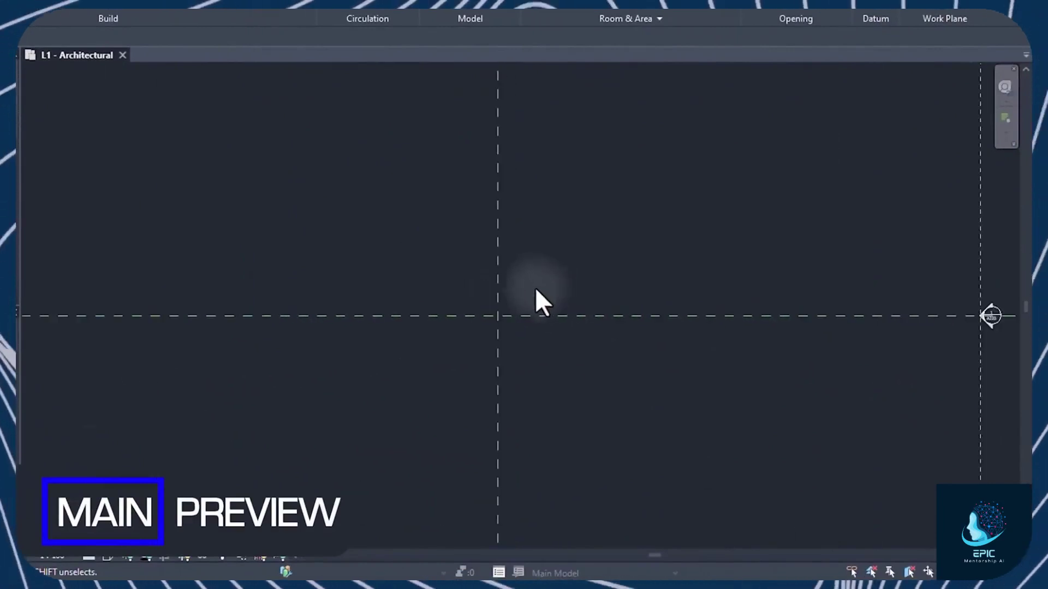
{"action": "scroll", "coordinate": [535, 292], "scroll_direction": "down", "scroll_amount": 3}
{"action": "scroll", "coordinate": [475, 286], "scroll_direction": "up", "scroll_amount": 1}
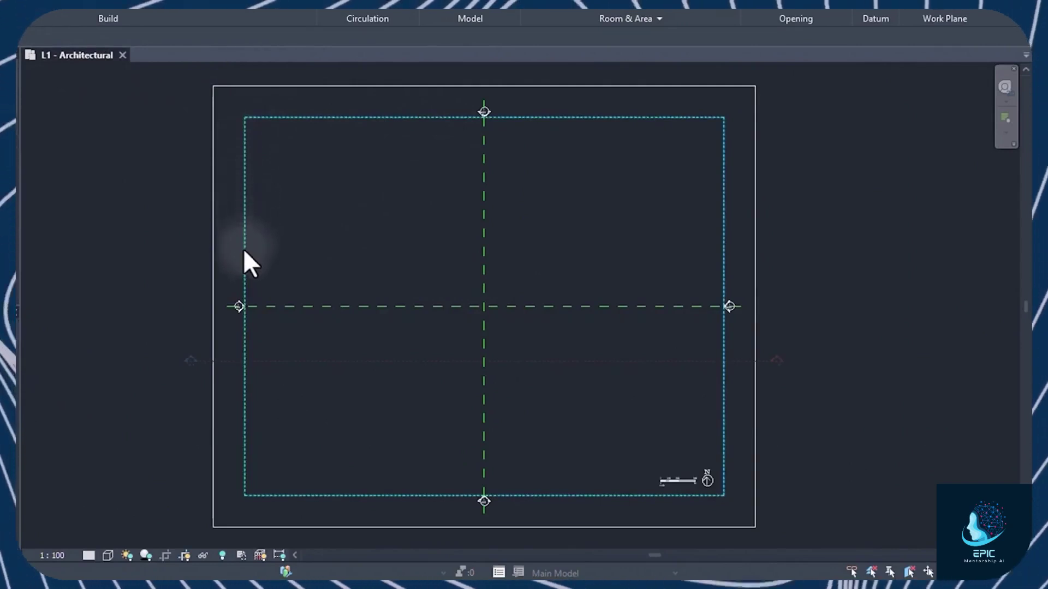
{"action": "left_click", "coordinate": [369, 118]}
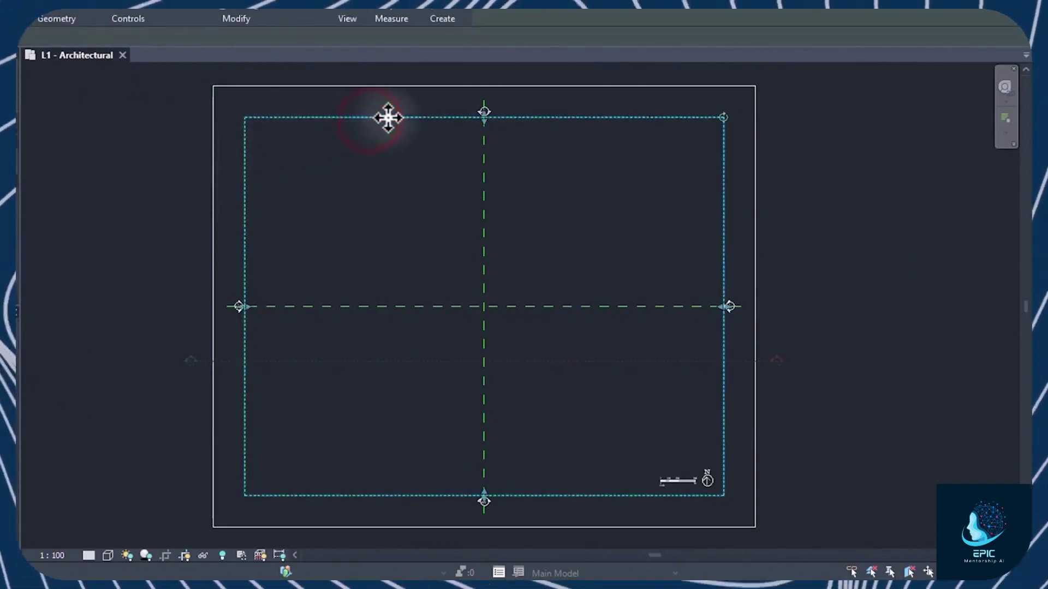
{"action": "right_click", "coordinate": [389, 118]}
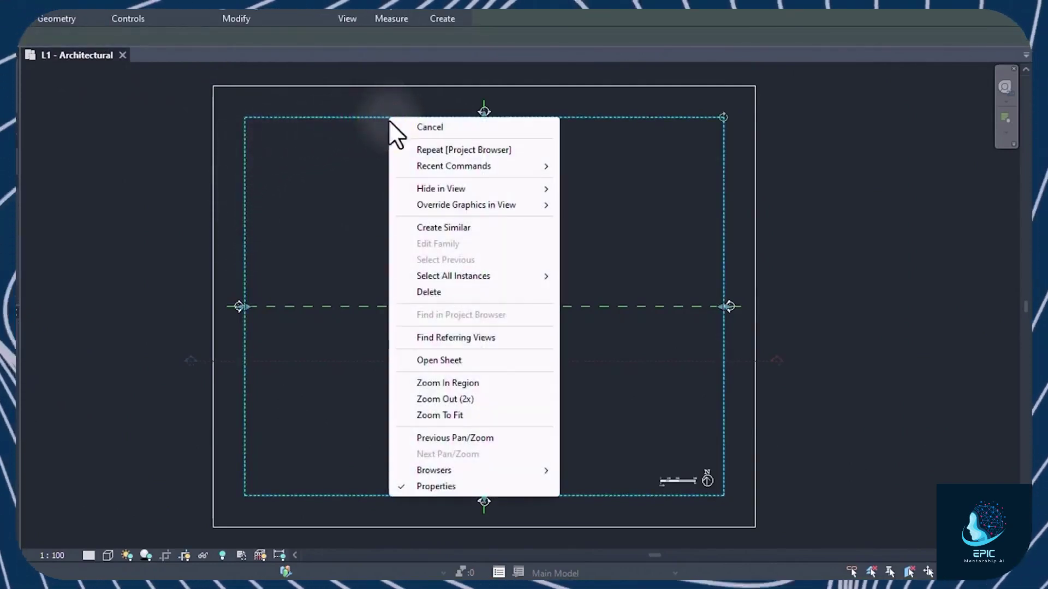
{"action": "mouse_move", "coordinate": [462, 189]}
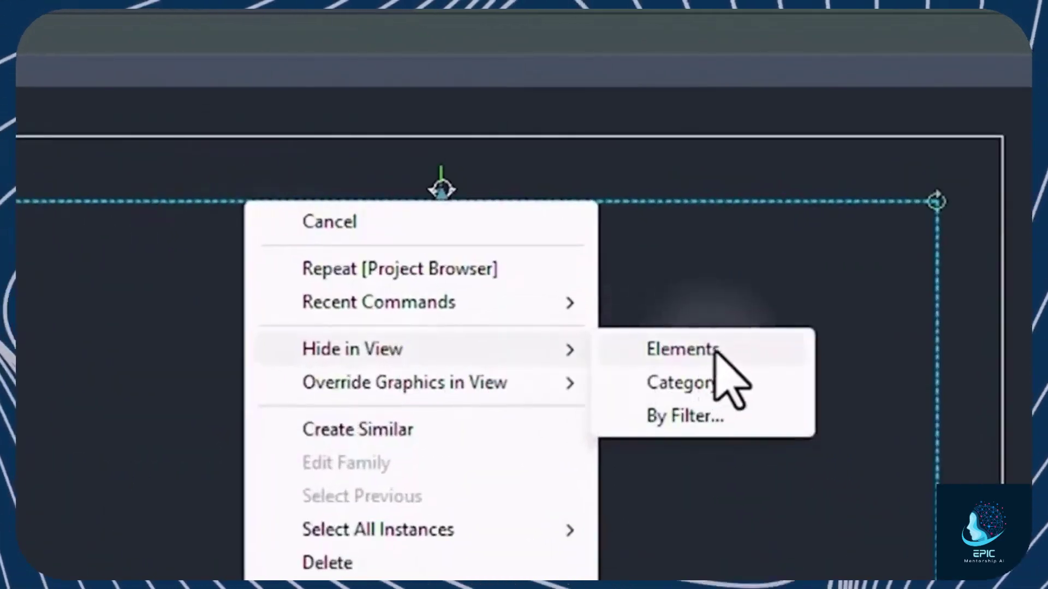
{"action": "left_click", "coordinate": [734, 391]}
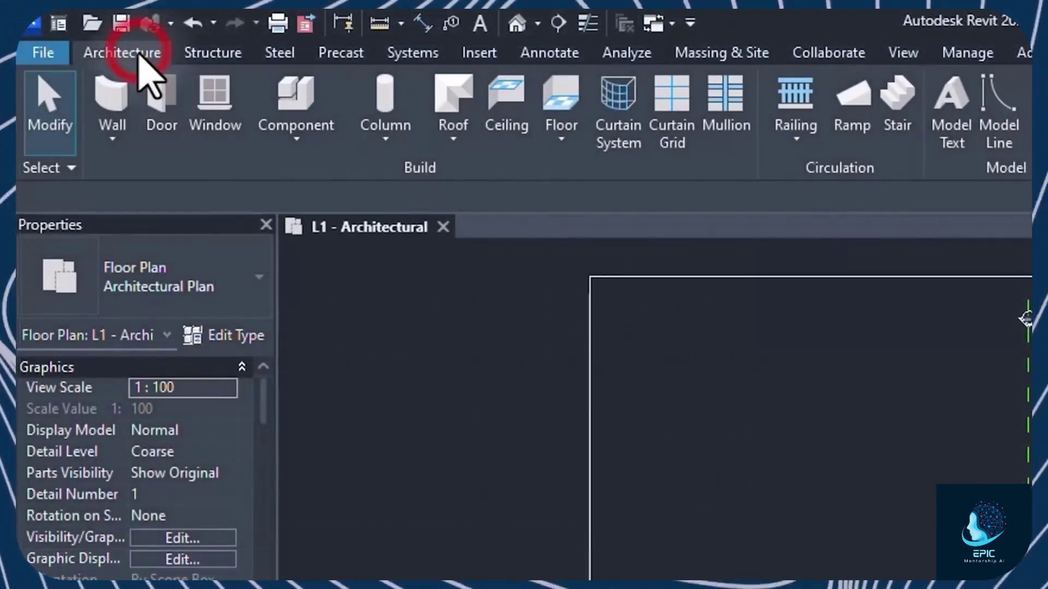
Step: Start an architectural floor and sketch three straight boundary sides of an open rectangle about 11600 mm long
{"action": "left_click", "coordinate": [562, 141]}
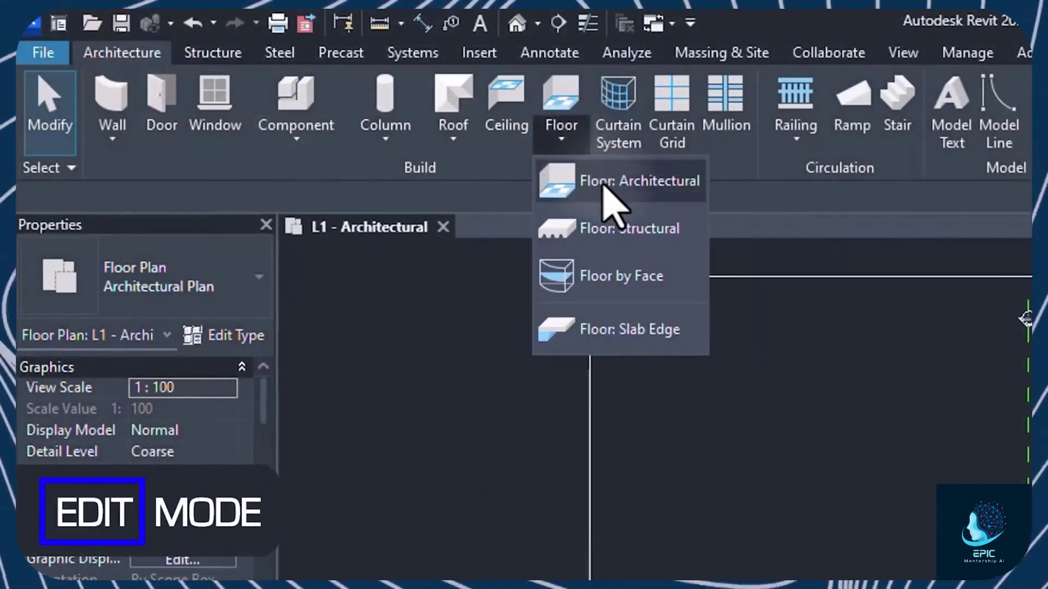
{"action": "left_click", "coordinate": [634, 184]}
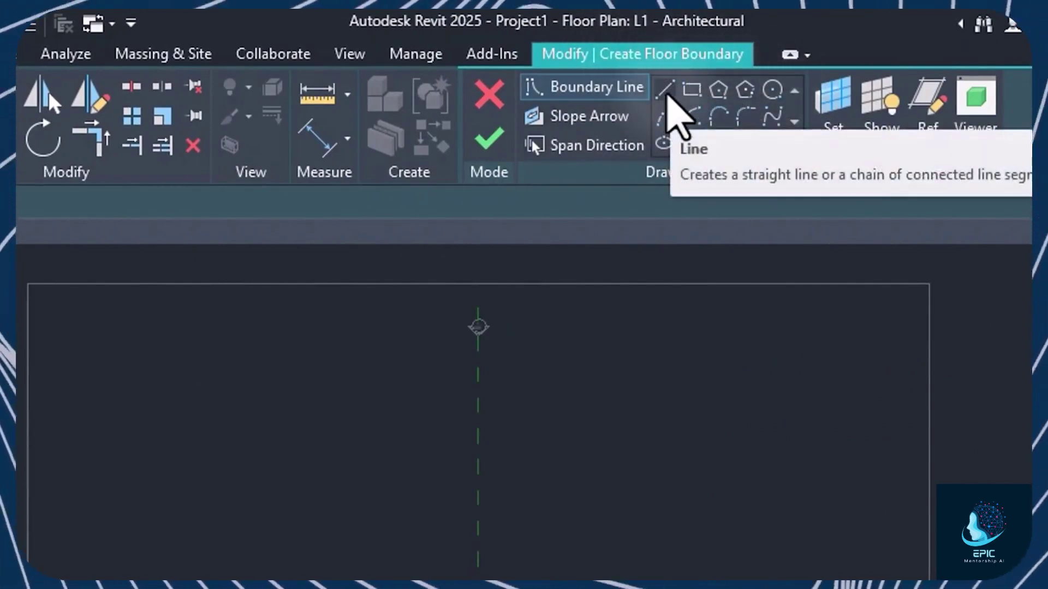
{"action": "left_click", "coordinate": [664, 90]}
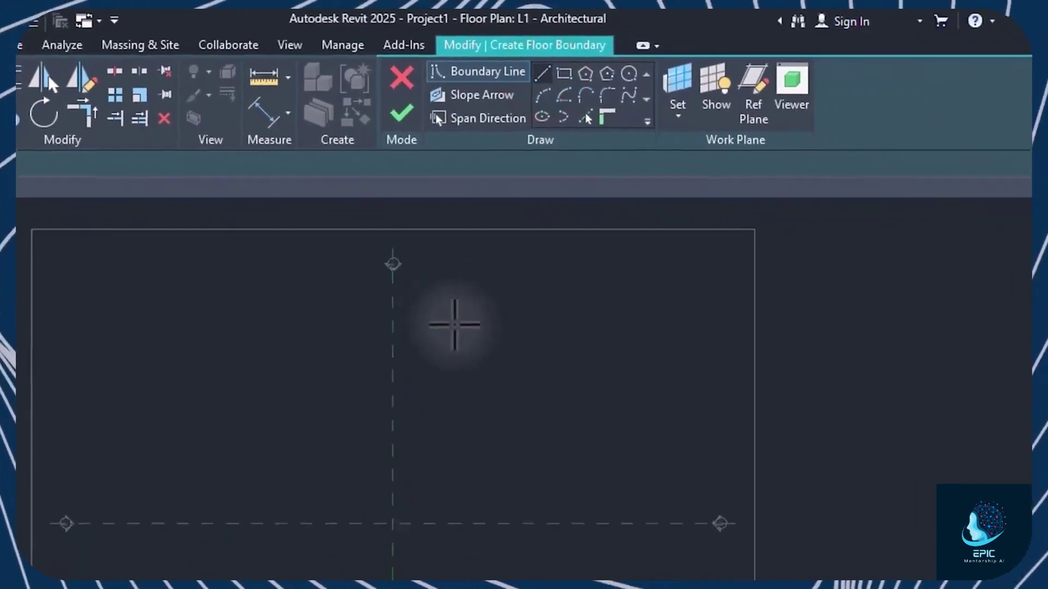
{"action": "scroll", "coordinate": [455, 324], "scroll_direction": "up", "scroll_amount": 3}
{"action": "left_click", "coordinate": [353, 288]}
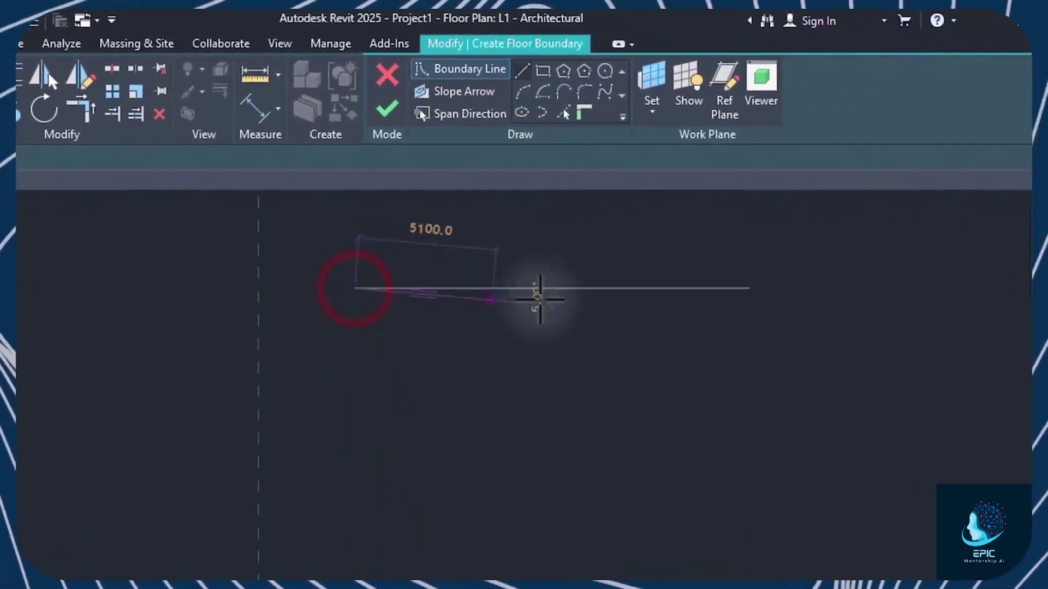
{"action": "left_click", "coordinate": [667, 288]}
{"action": "left_click", "coordinate": [667, 431]}
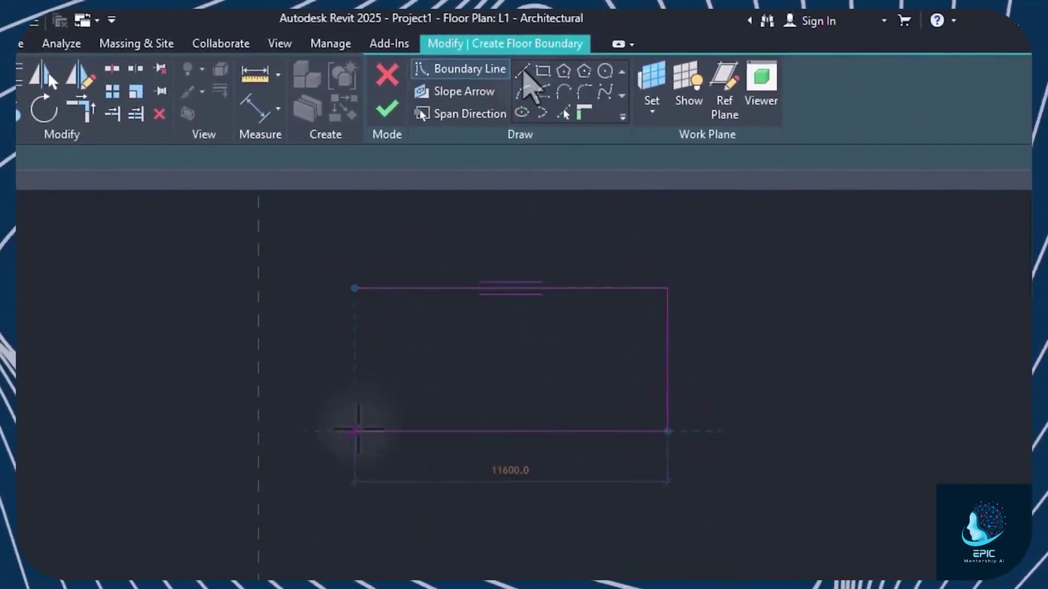
{"action": "left_click", "coordinate": [356, 431]}
Step: Close the open end of the floor boundary with a semicircular arc of about 2650 mm radius
{"action": "left_click", "coordinate": [520, 90]}
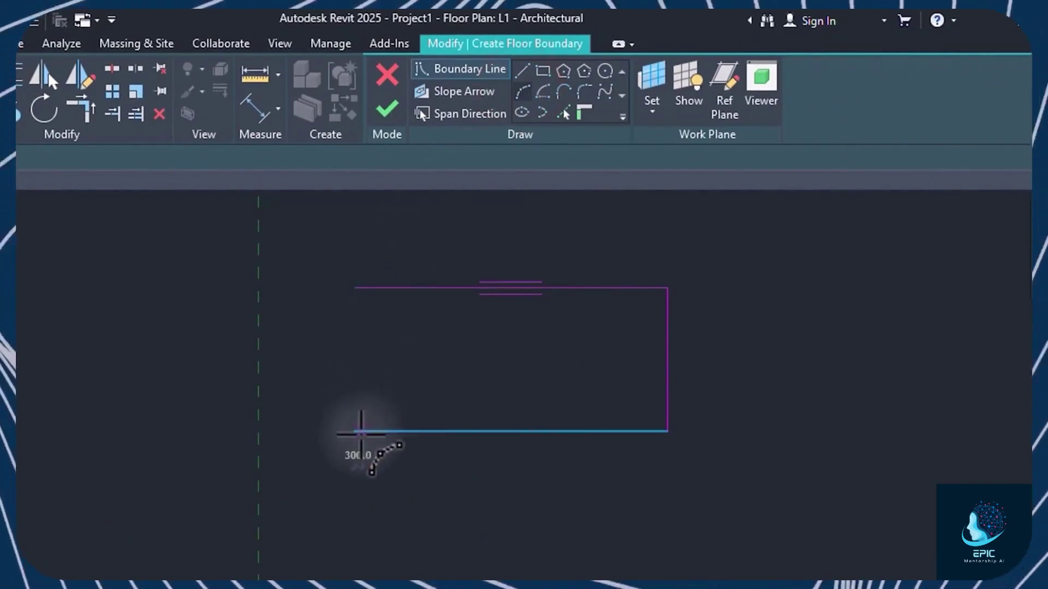
{"action": "left_click", "coordinate": [356, 431]}
{"action": "left_click", "coordinate": [309, 287]}
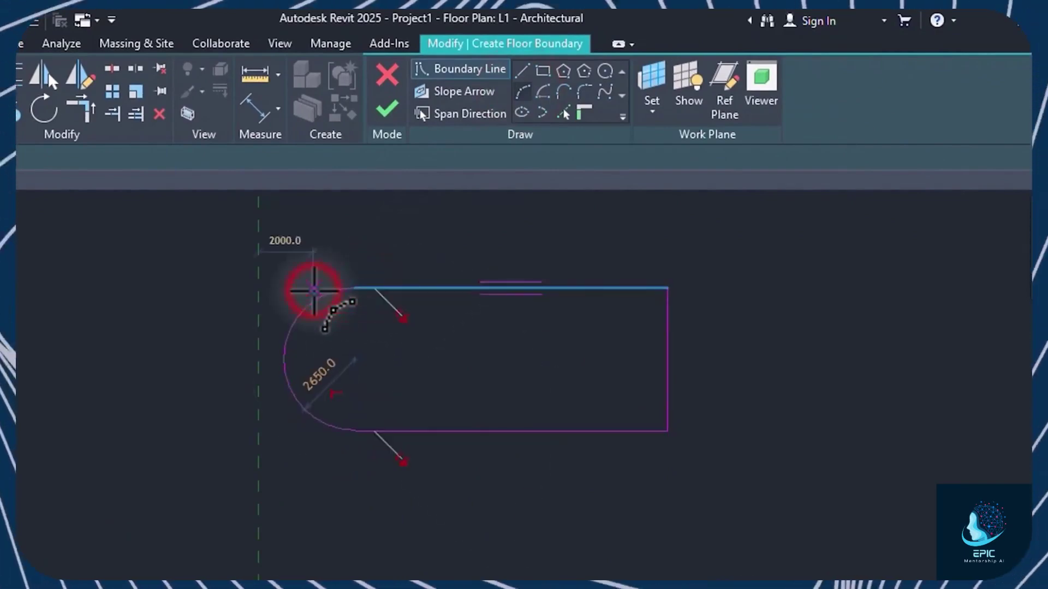
{"action": "left_click", "coordinate": [358, 431]}
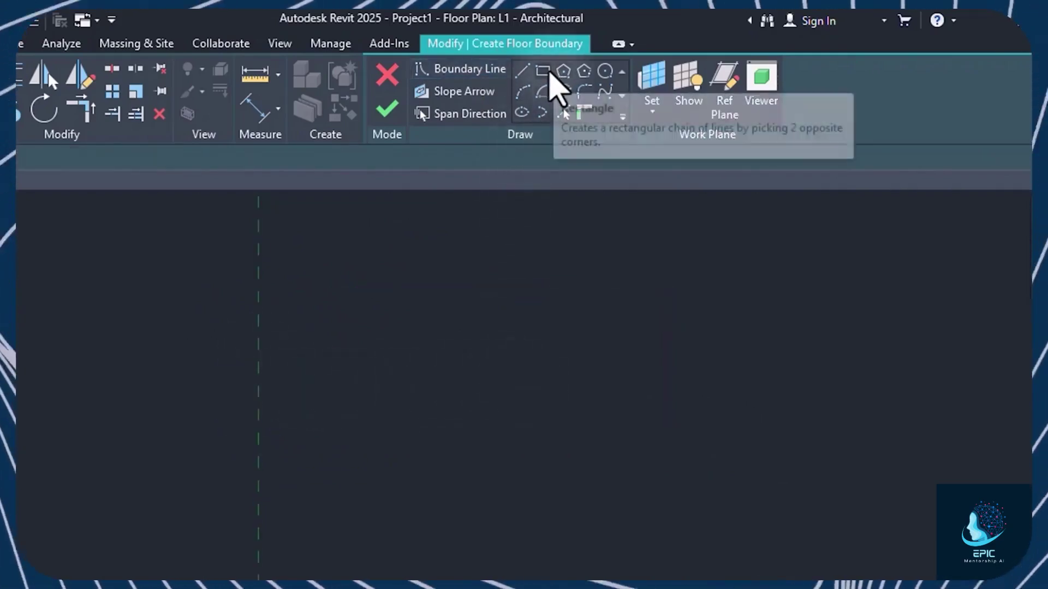
Step: Sketch a rectangular floor boundary about 7900 mm by 5600 mm
{"action": "left_click", "coordinate": [544, 71]}
{"action": "left_click", "coordinate": [359, 246]}
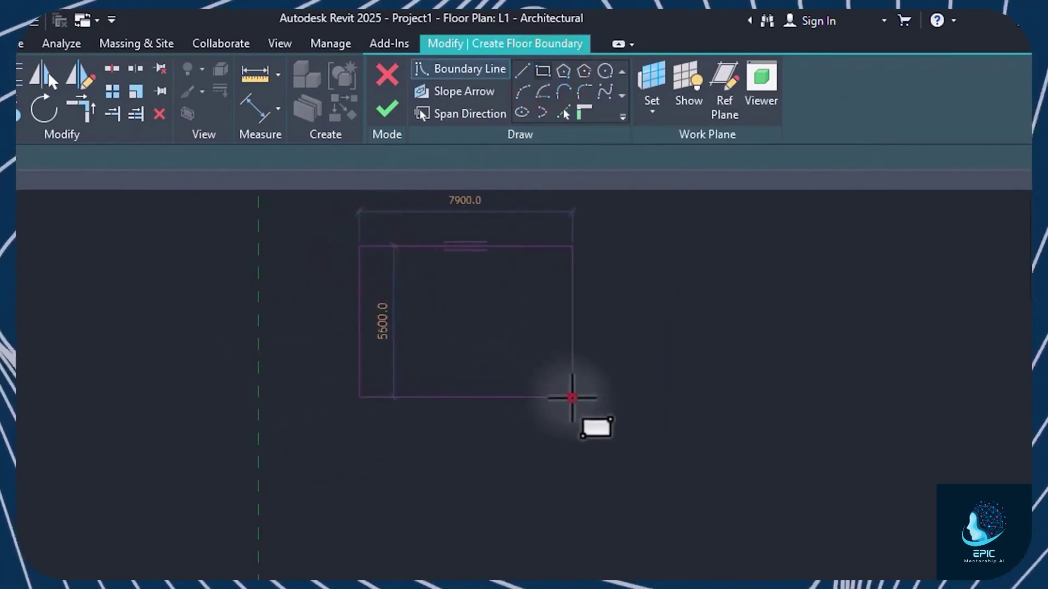
{"action": "left_click", "coordinate": [572, 397]}
Step: Sketch a circular floor boundary with a radius of about 3900 mm beside the rectangle
{"action": "left_click", "coordinate": [605, 72]}
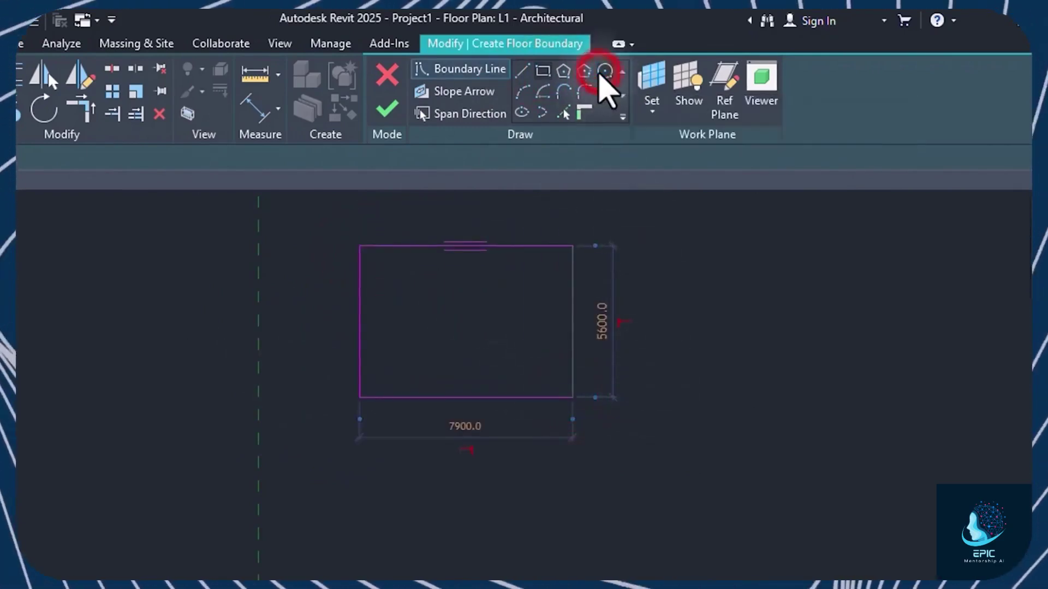
{"action": "left_click", "coordinate": [740, 433]}
{"action": "left_click", "coordinate": [818, 375]}
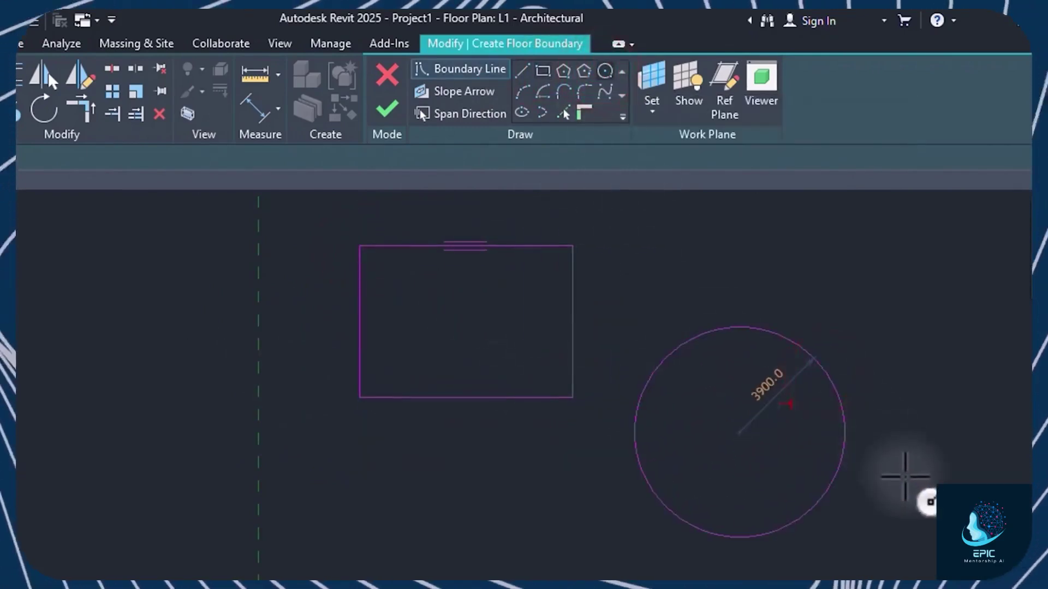
Step: Undo the circular floor boundary drawn beside the rectangle
{"action": "key", "text": "ctrl+z"}
{"action": "left_click", "coordinate": [712, 449]}
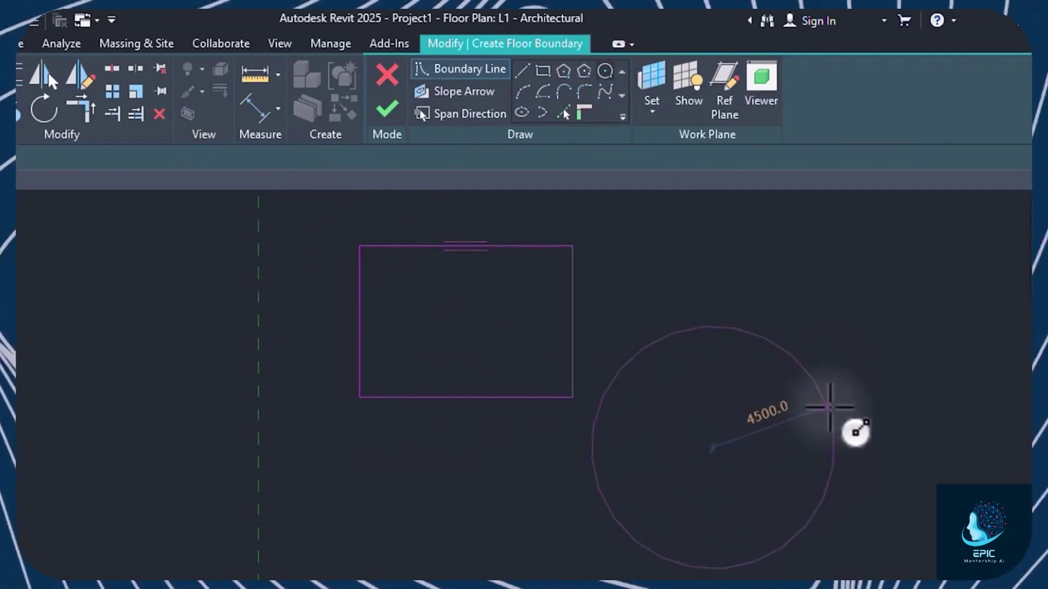
{"action": "key", "text": "Escape"}
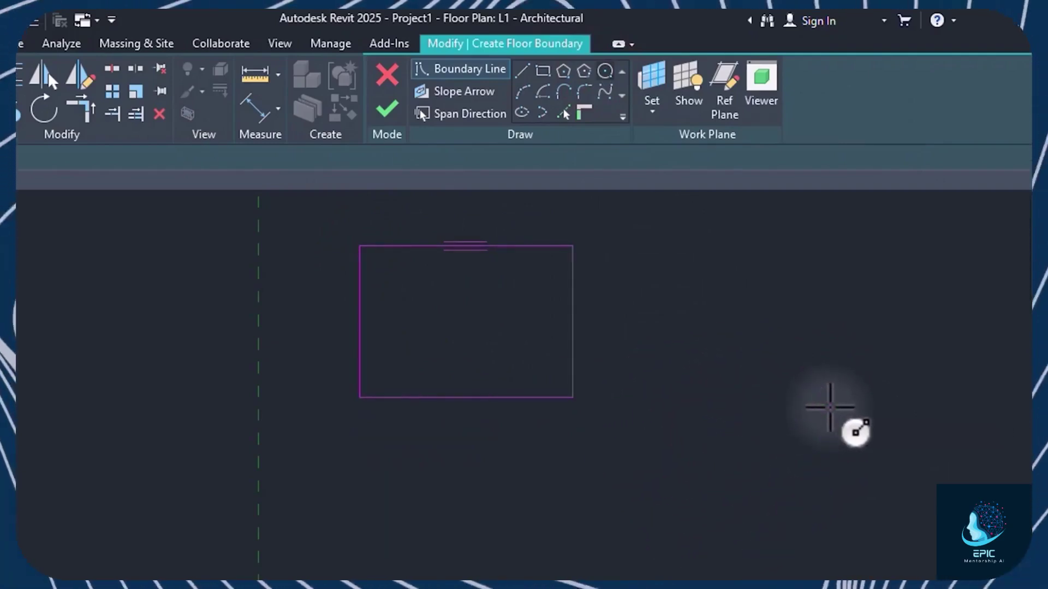
Step: Try a circular floor boundary with a radius of about 4100 mm beside the rectangle, and undo it
{"action": "left_click", "coordinate": [715, 460]}
{"action": "left_click", "coordinate": [827, 467]}
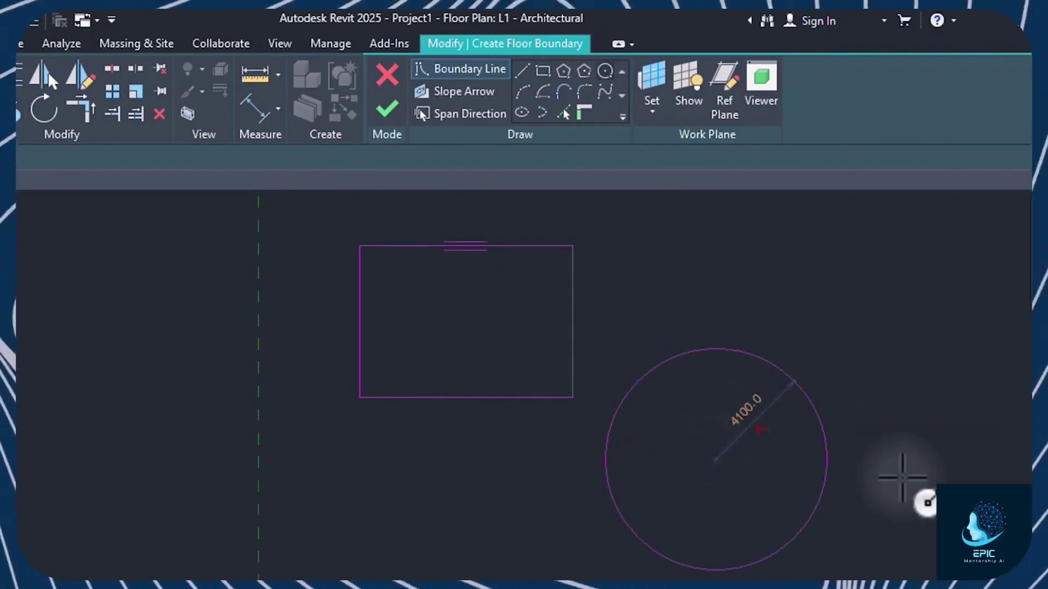
{"action": "key", "text": "ctrl+z"}
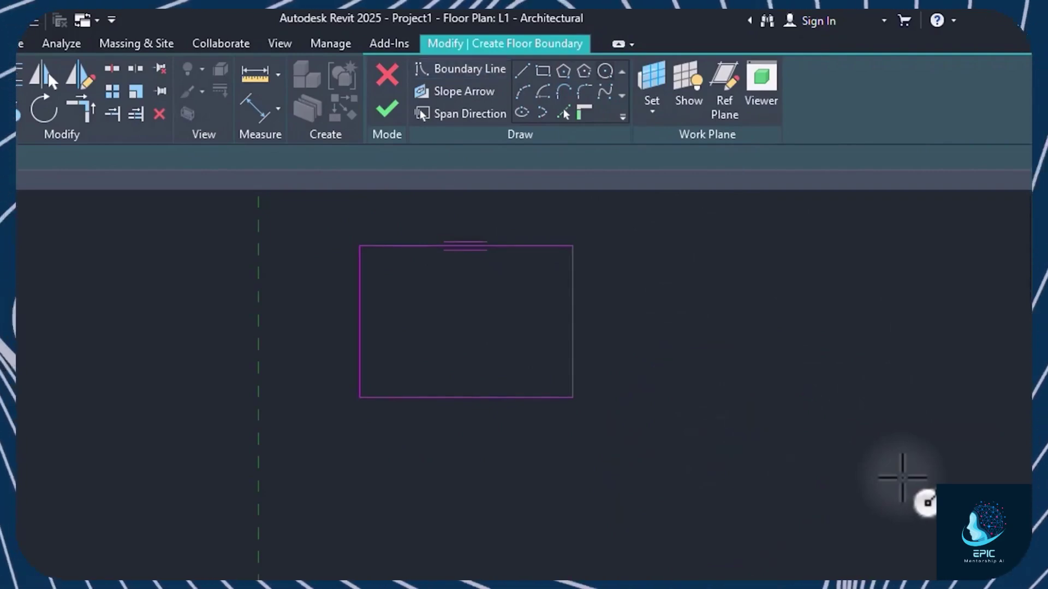
{"action": "key", "text": "ctrl+z"}
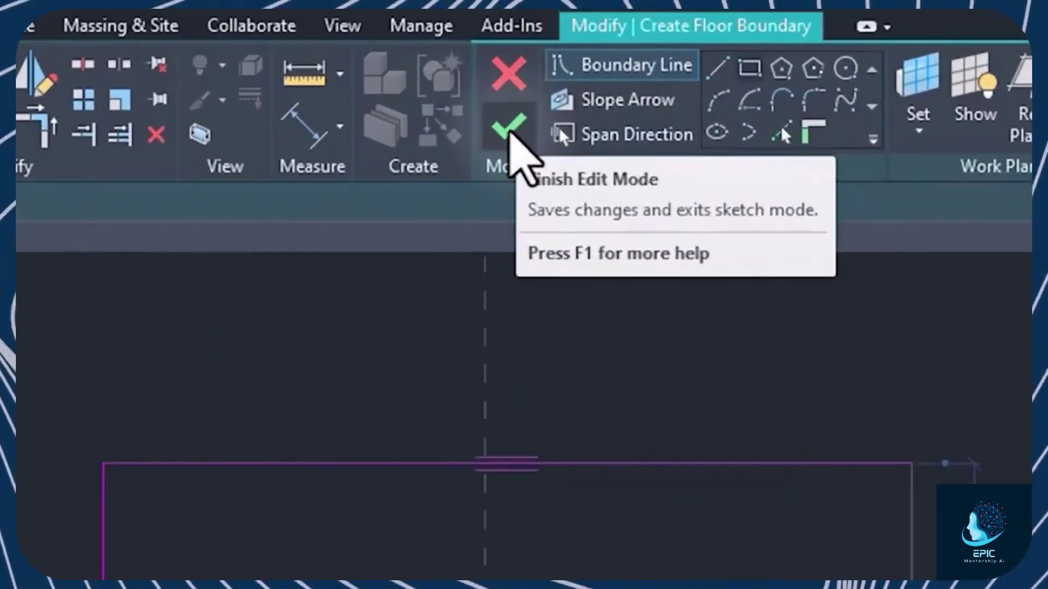
Step: Finish the rectangular floor sketch and clear the floor selection
{"action": "left_click", "coordinate": [509, 128]}
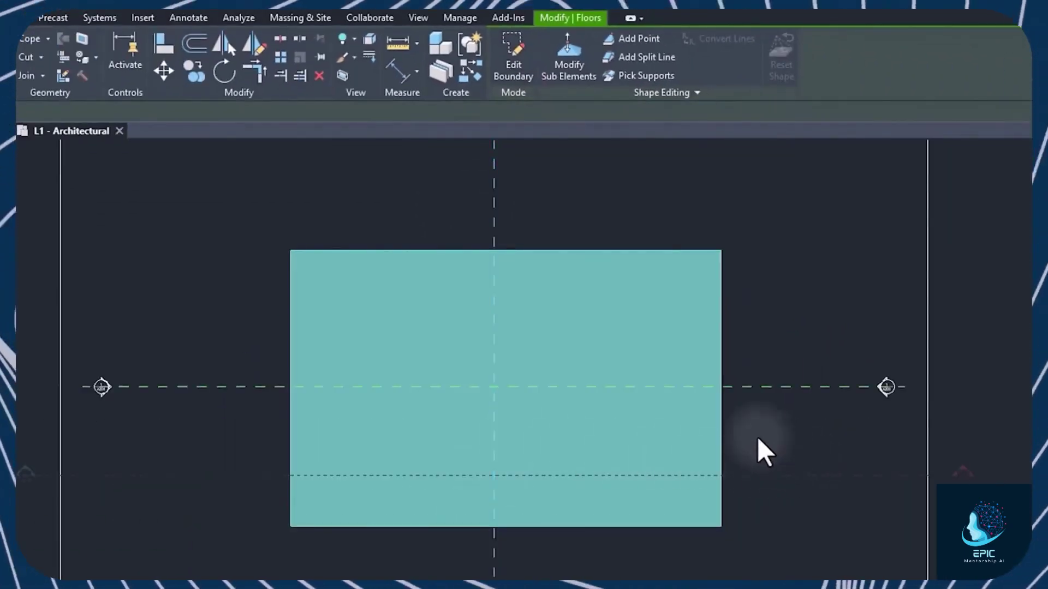
{"action": "left_click", "coordinate": [639, 408]}
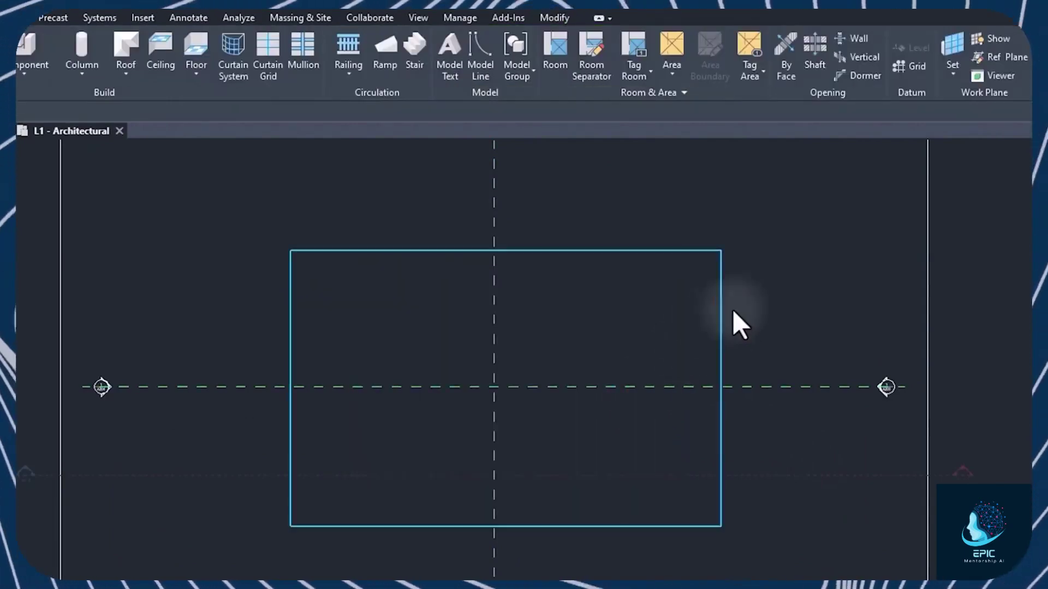
Step: Add a circle of about 7000 mm radius near the rectangular floor's upper-right corner to its boundary, finish, and select the floor to check both shapes
{"action": "left_click", "coordinate": [719, 320]}
{"action": "double_click", "coordinate": [720, 320]}
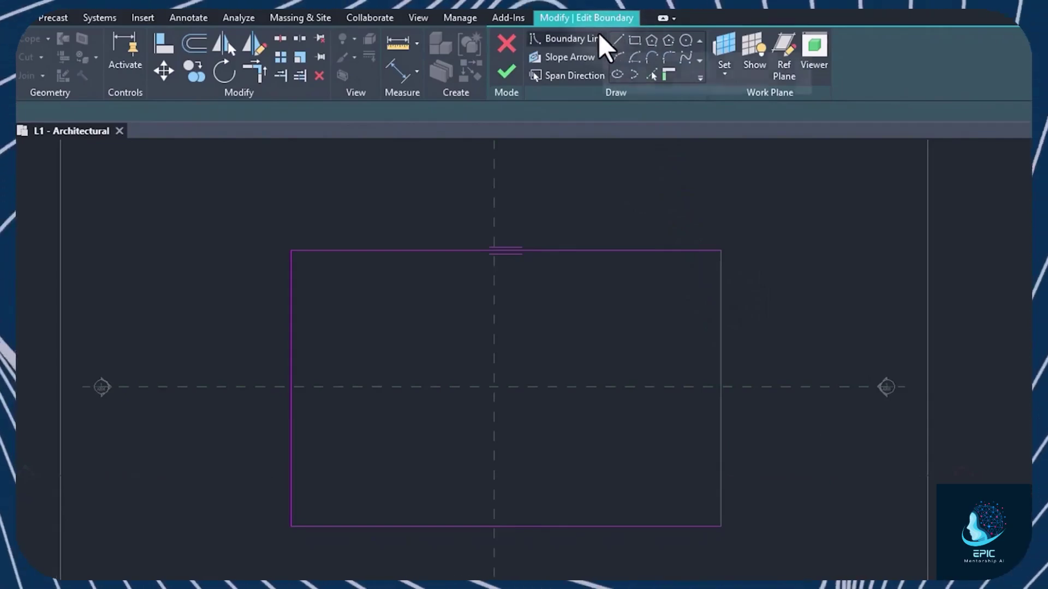
{"action": "left_click", "coordinate": [617, 40]}
{"action": "scroll", "coordinate": [636, 214], "scroll_direction": "down", "scroll_amount": 1}
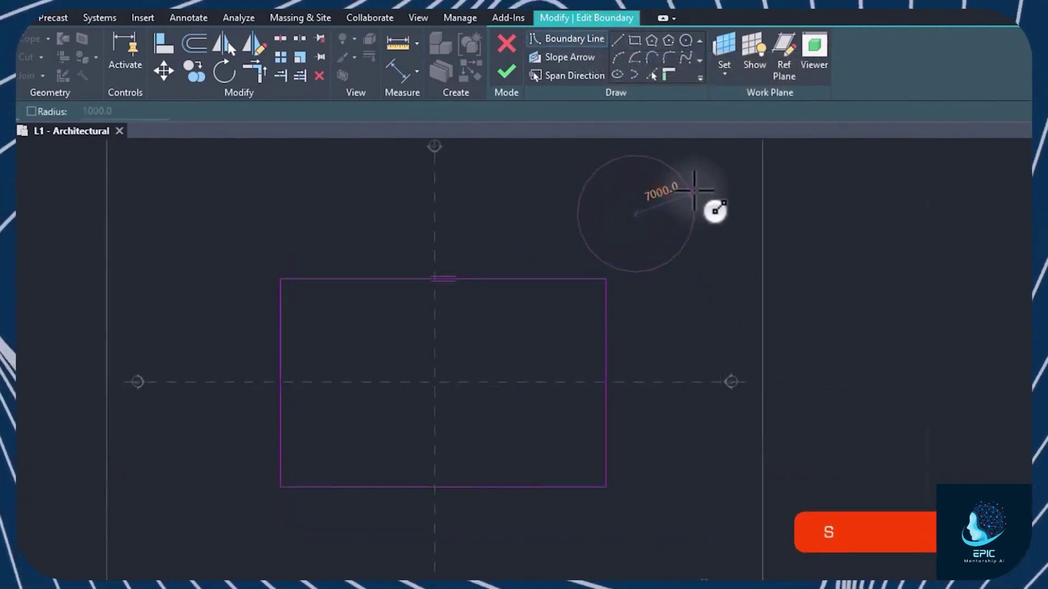
{"action": "left_click", "coordinate": [691, 191]}
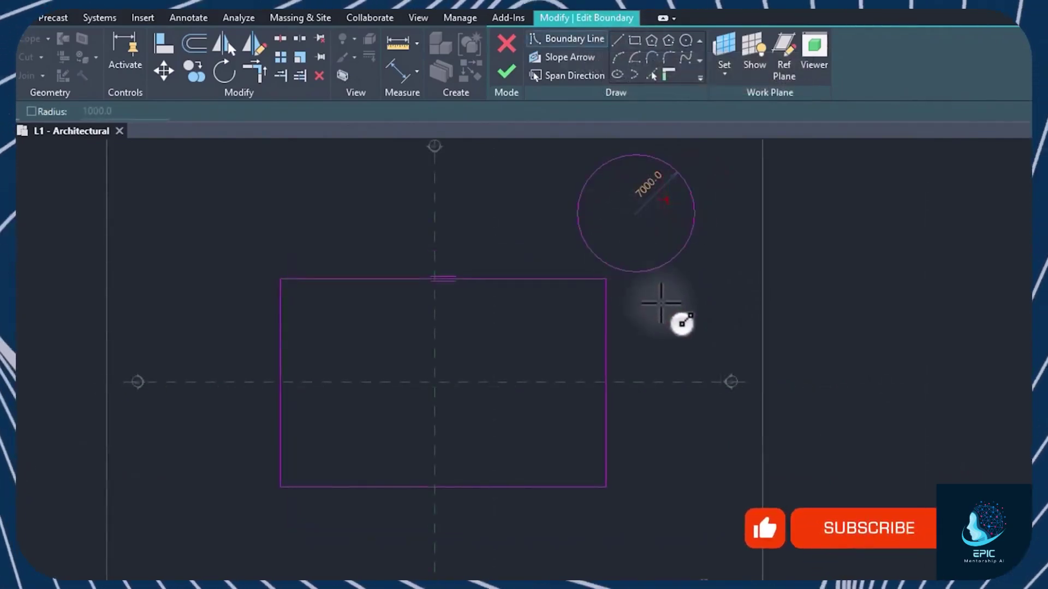
{"action": "left_click", "coordinate": [509, 72]}
{"action": "left_click", "coordinate": [642, 231]}
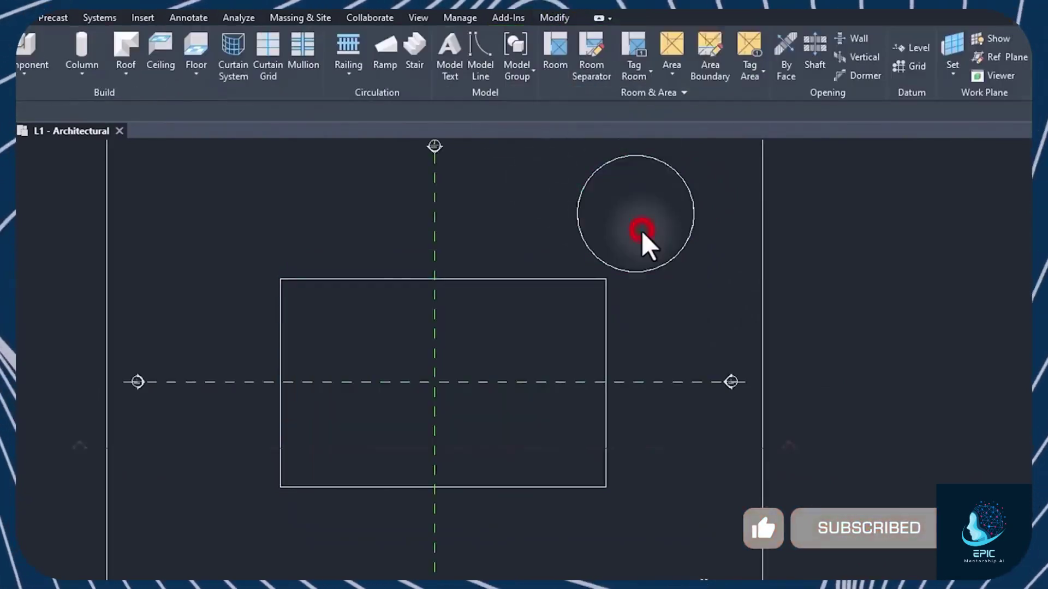
{"action": "left_click", "coordinate": [638, 273]}
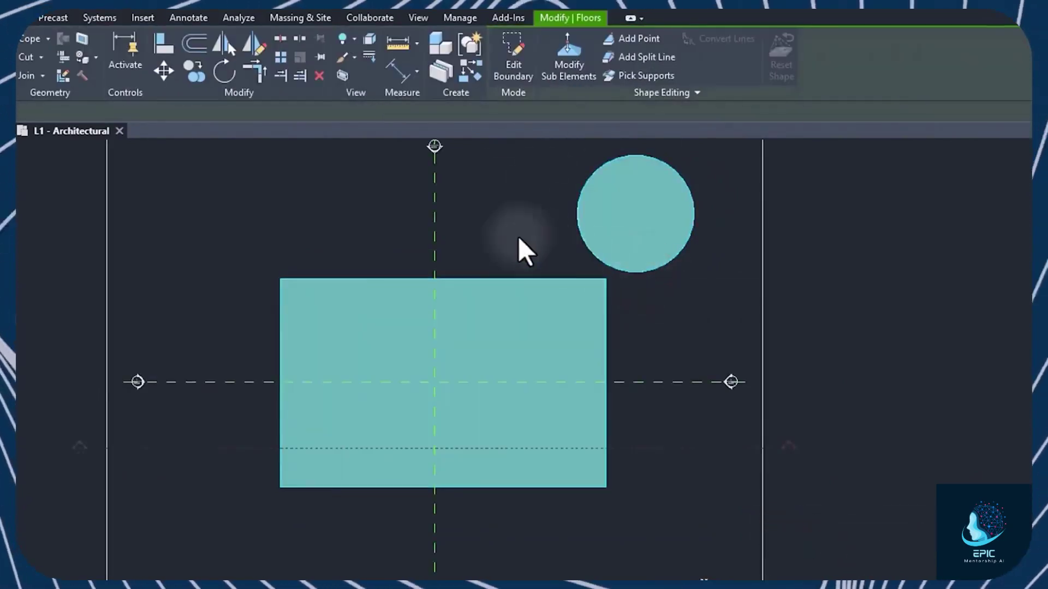
{"action": "left_click", "coordinate": [498, 186]}
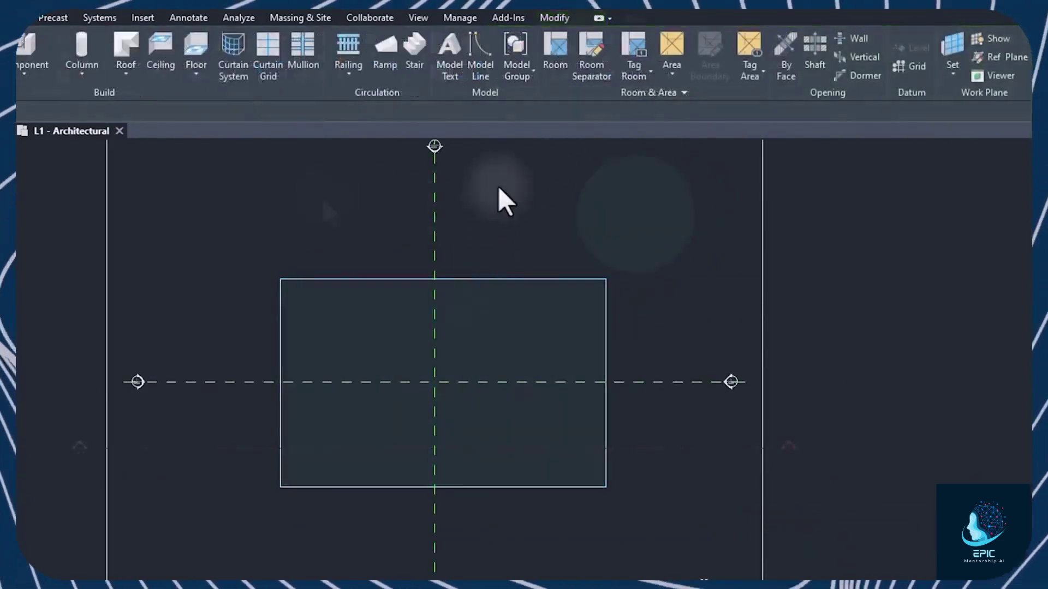
Step: Create a separate circular architectural floor with a radius of about 8000 mm near the rectangular floor's upper-right corner
{"action": "left_click", "coordinate": [196, 73]}
{"action": "left_click", "coordinate": [220, 100]}
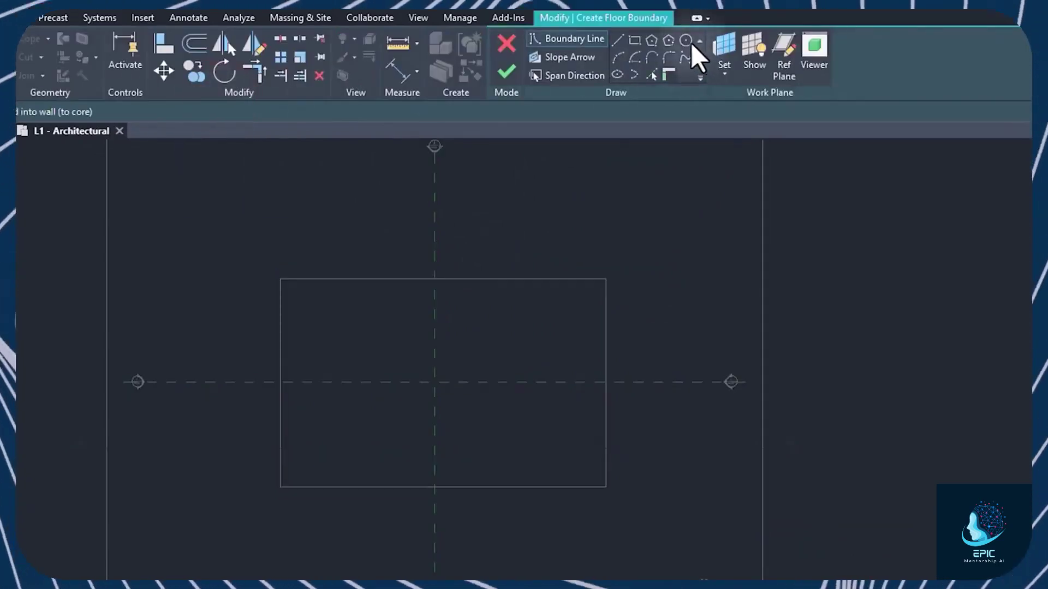
{"action": "left_click", "coordinate": [685, 40]}
{"action": "left_click", "coordinate": [661, 211]}
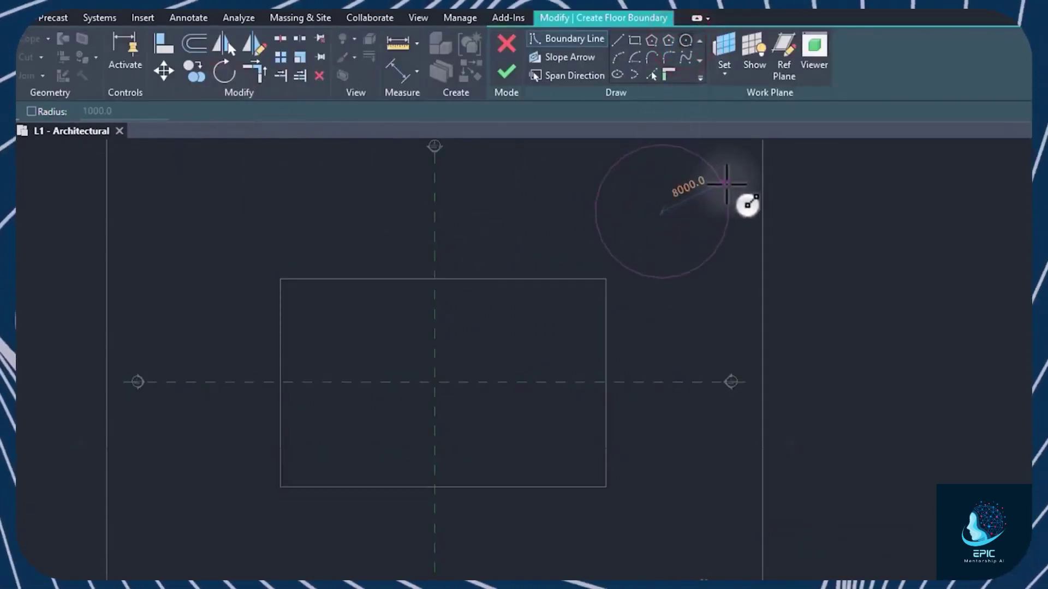
{"action": "left_click", "coordinate": [507, 71]}
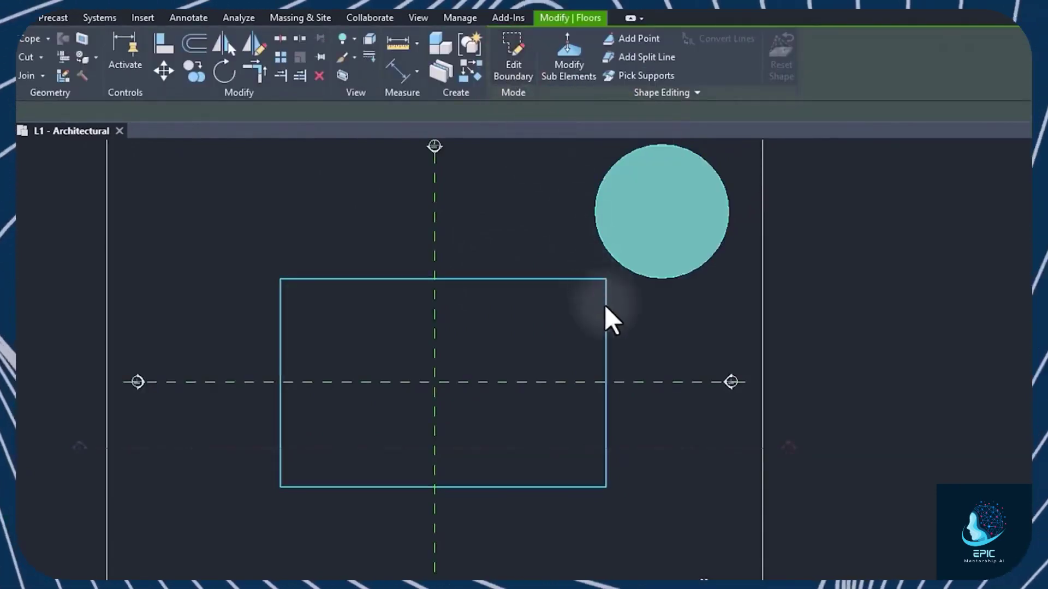
Step: Select the rectangular and circular floors in turn to check whether they are separate elements
{"action": "left_click", "coordinate": [606, 303]}
{"action": "left_click", "coordinate": [637, 280]}
{"action": "left_click", "coordinate": [606, 300]}
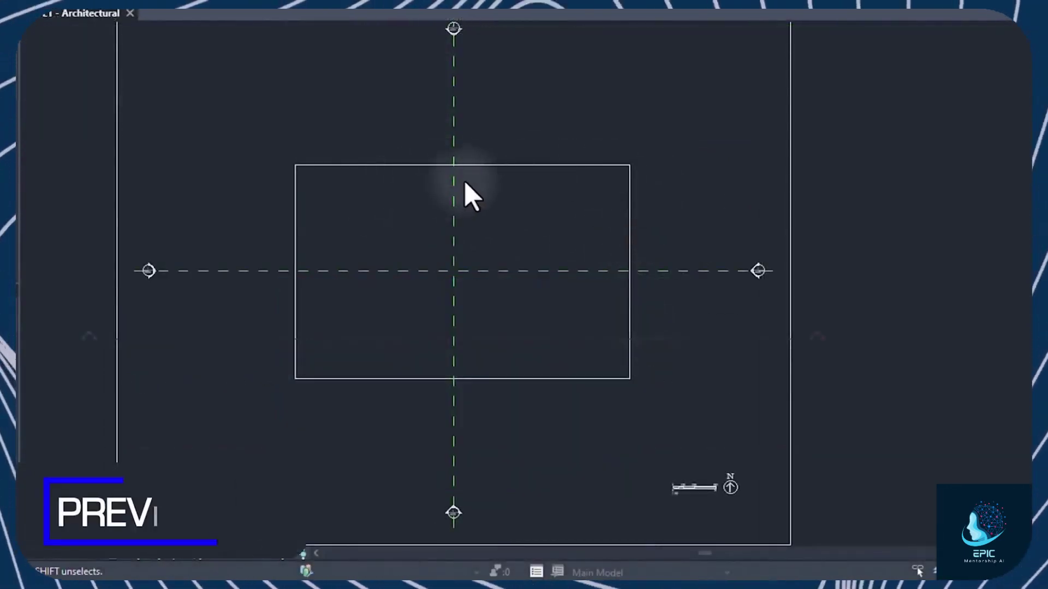
Step: Reopen the rectangular floor's boundary and try a straight boundary line from inside the rectangle toward its left edge
{"action": "scroll", "coordinate": [463, 181], "scroll_direction": "up", "scroll_amount": 5}
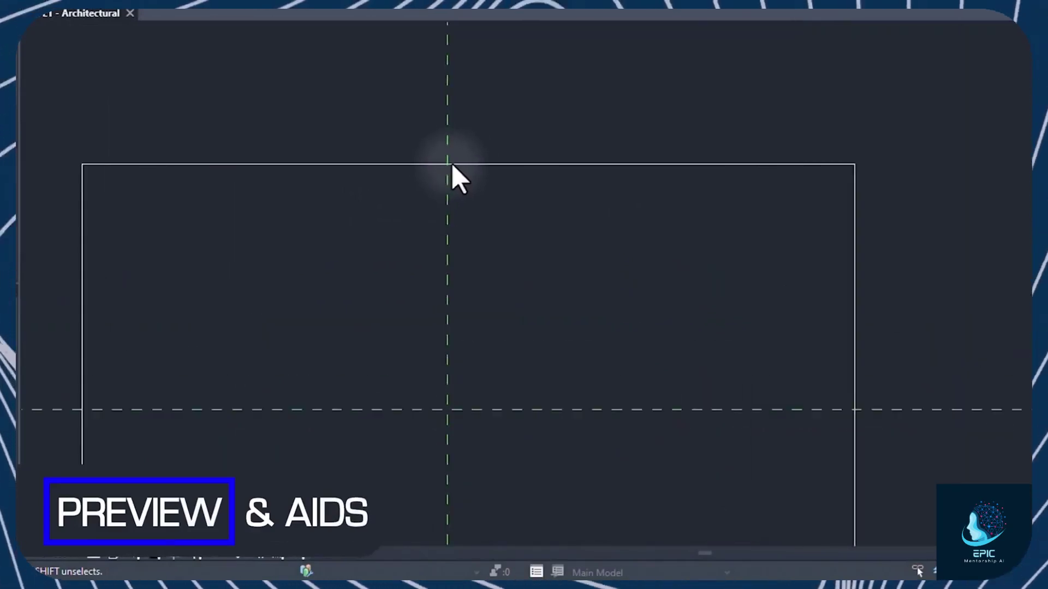
{"action": "scroll", "coordinate": [436, 164], "scroll_direction": "down", "scroll_amount": 3}
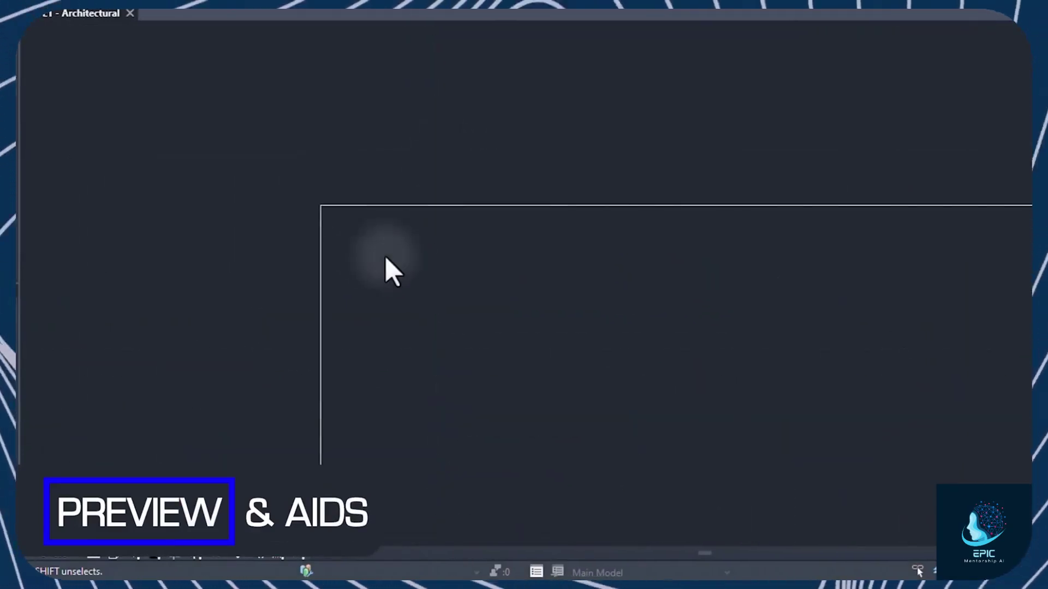
{"action": "middle_click_drag", "start_coordinate": [379, 248], "coordinate": [285, 124]}
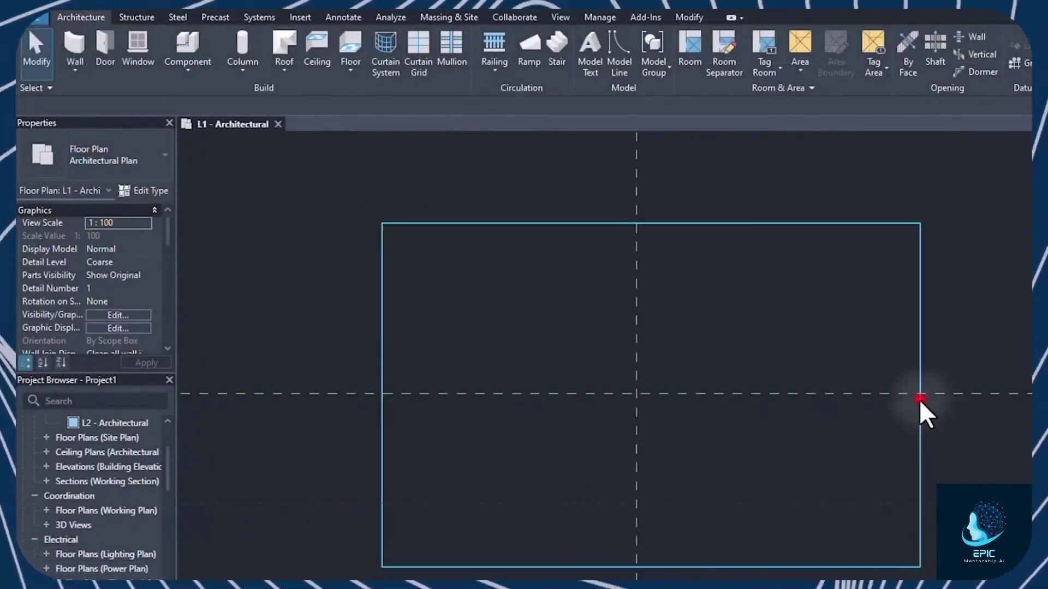
{"action": "double_click", "coordinate": [919, 399]}
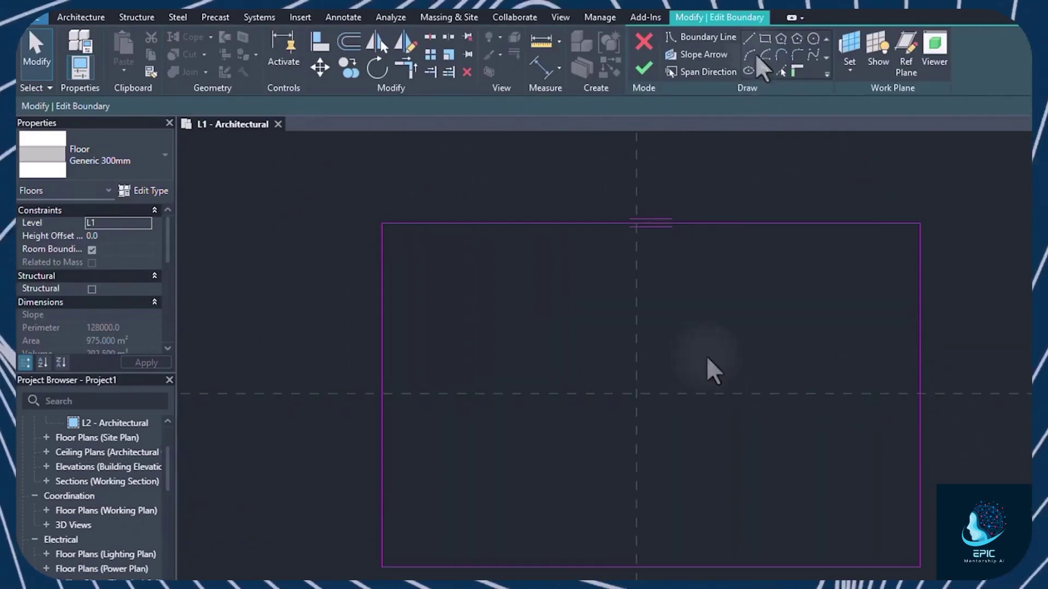
{"action": "left_click", "coordinate": [748, 39]}
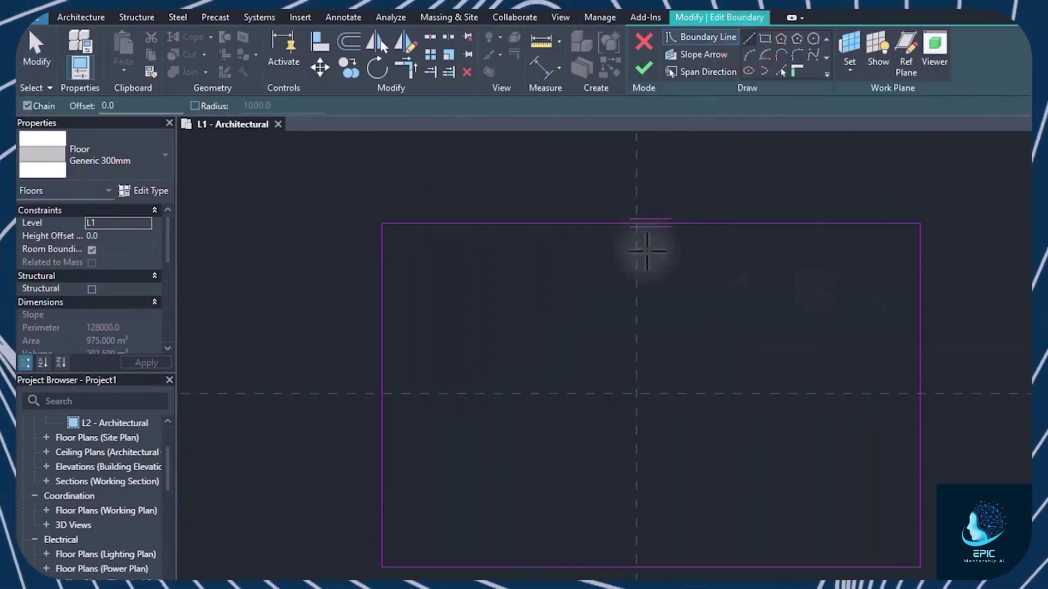
{"action": "left_click", "coordinate": [724, 348]}
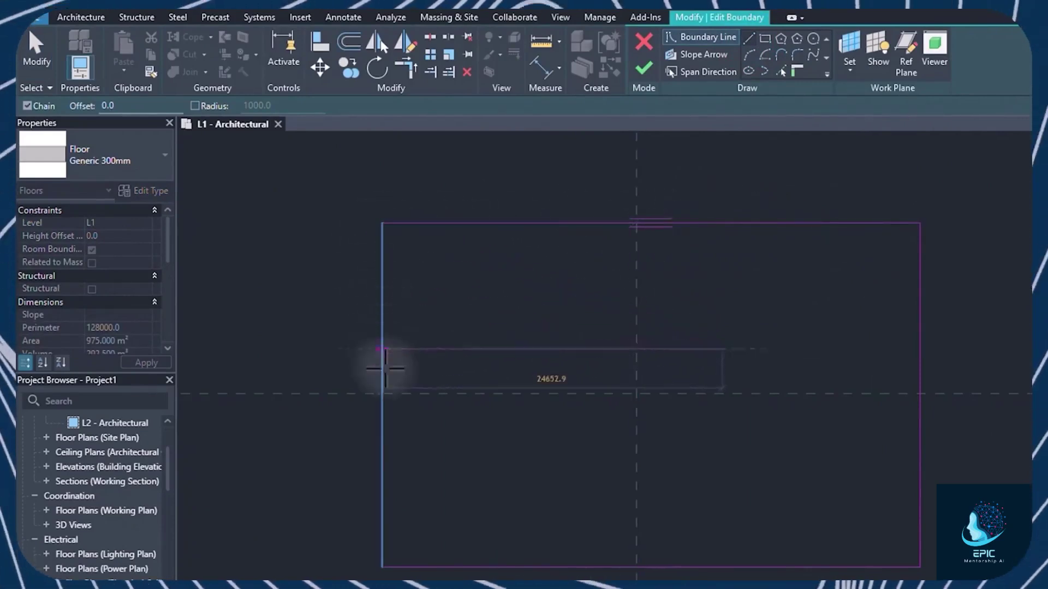
Step: Review the dimension and object snap options in the Snaps settings and discard any changes
{"action": "left_click", "coordinate": [602, 12]}
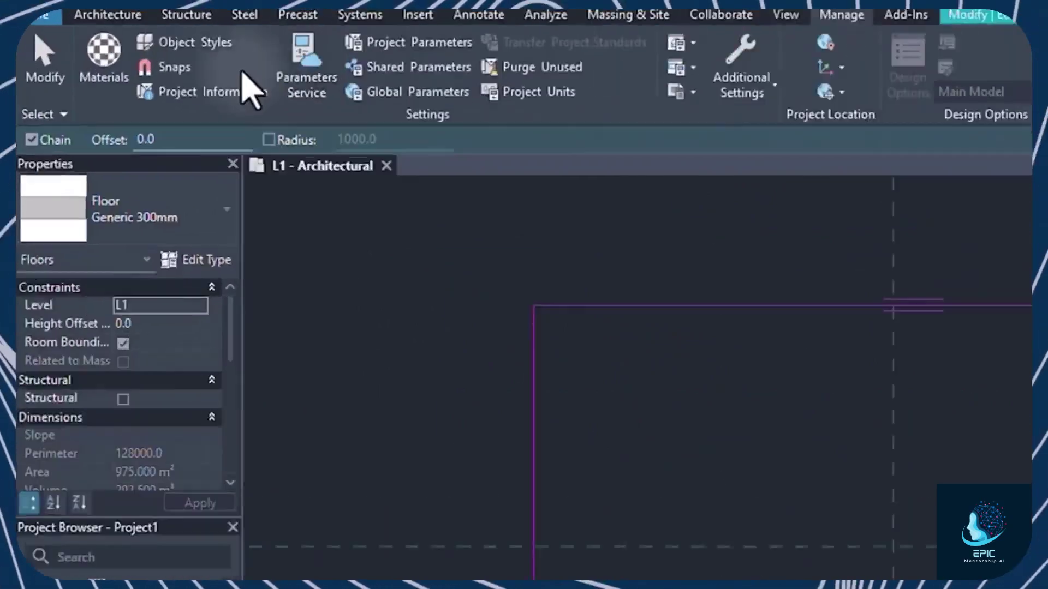
{"action": "left_click", "coordinate": [180, 68]}
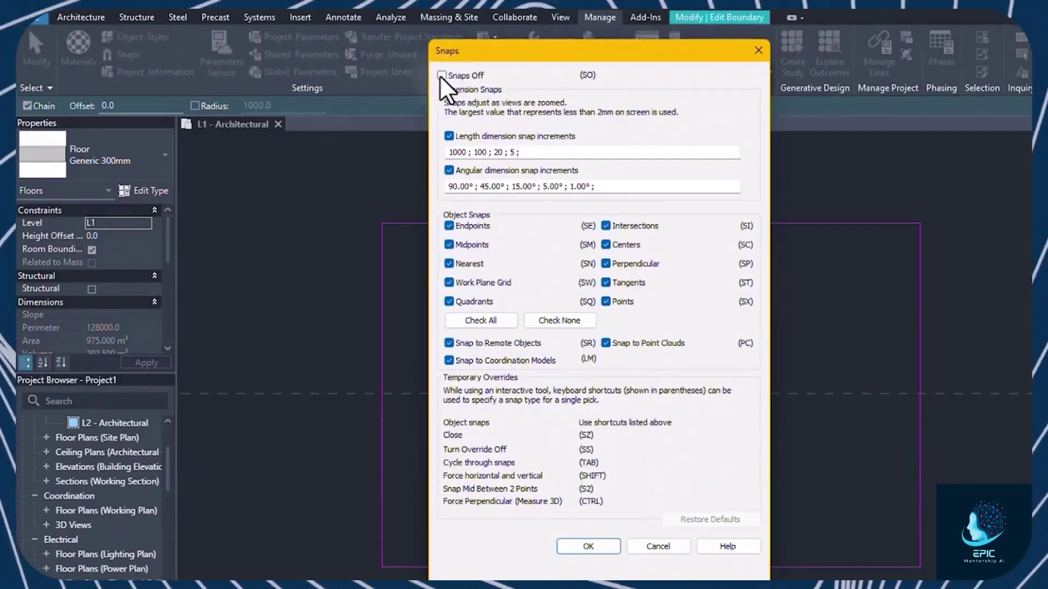
{"action": "left_click", "coordinate": [443, 75]}
{"action": "left_click", "coordinate": [666, 546]}
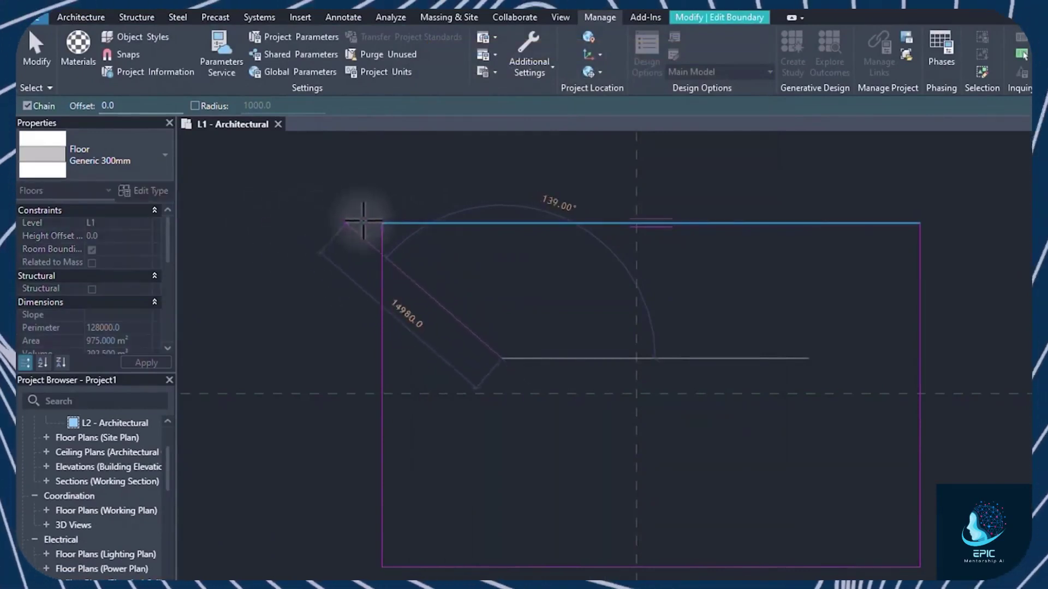
Step: Try an angled boundary line inside the floor rectangle to preview its length and angle, and cancel it
{"action": "key", "text": "Escape"}
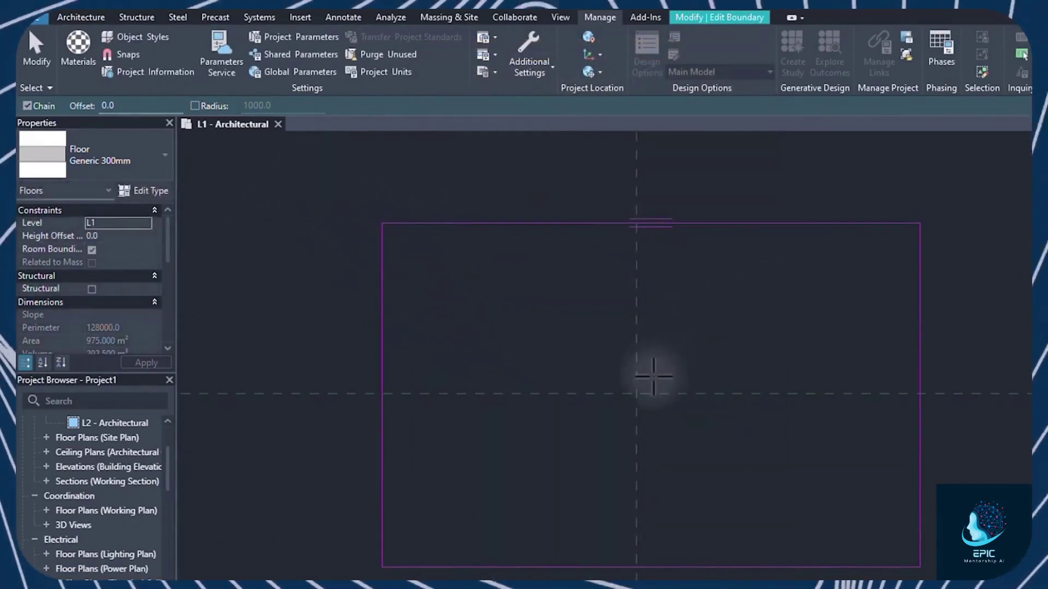
{"action": "left_click", "coordinate": [661, 384]}
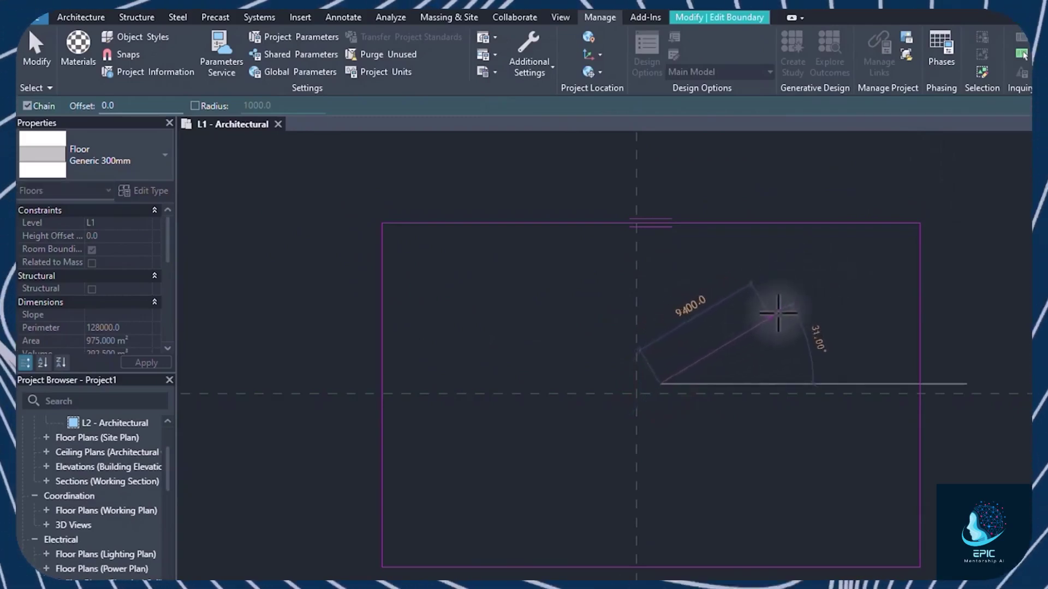
{"action": "key", "text": "Escape"}
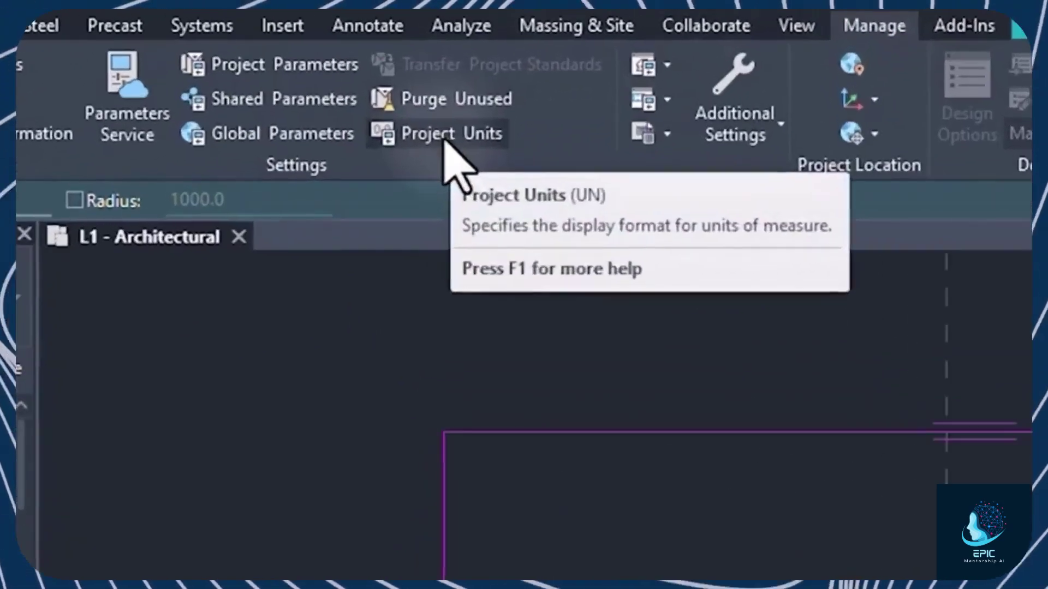
Step: Open the project units settings
{"action": "left_click", "coordinate": [381, 73]}
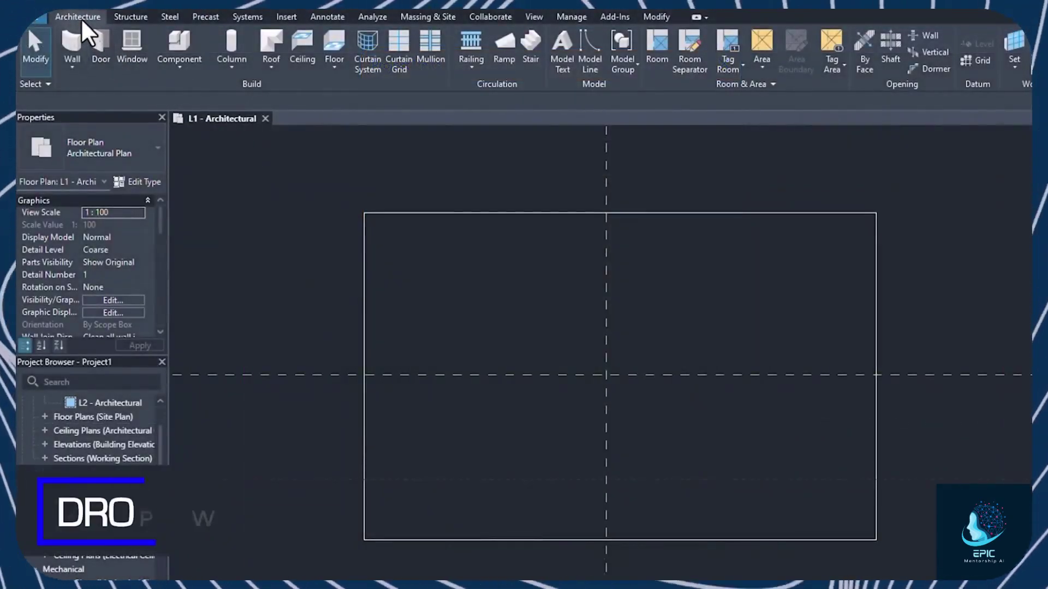
Step: Place chained Generic - 200mm walls, 6000 mm high on L1, along all four edges of the rectangular floor
{"action": "left_click", "coordinate": [80, 18]}
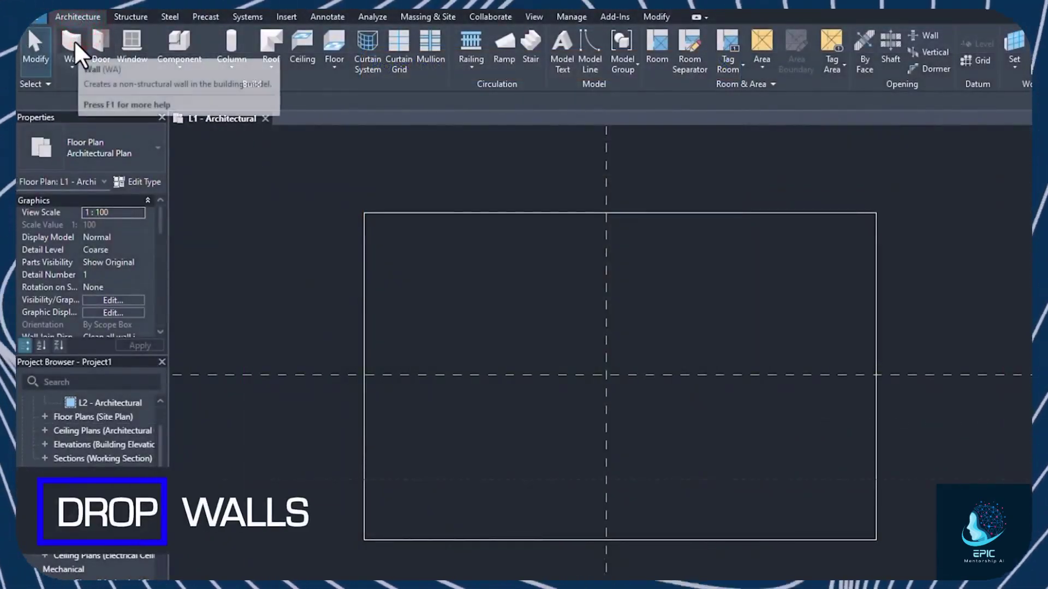
{"action": "left_click", "coordinate": [73, 42]}
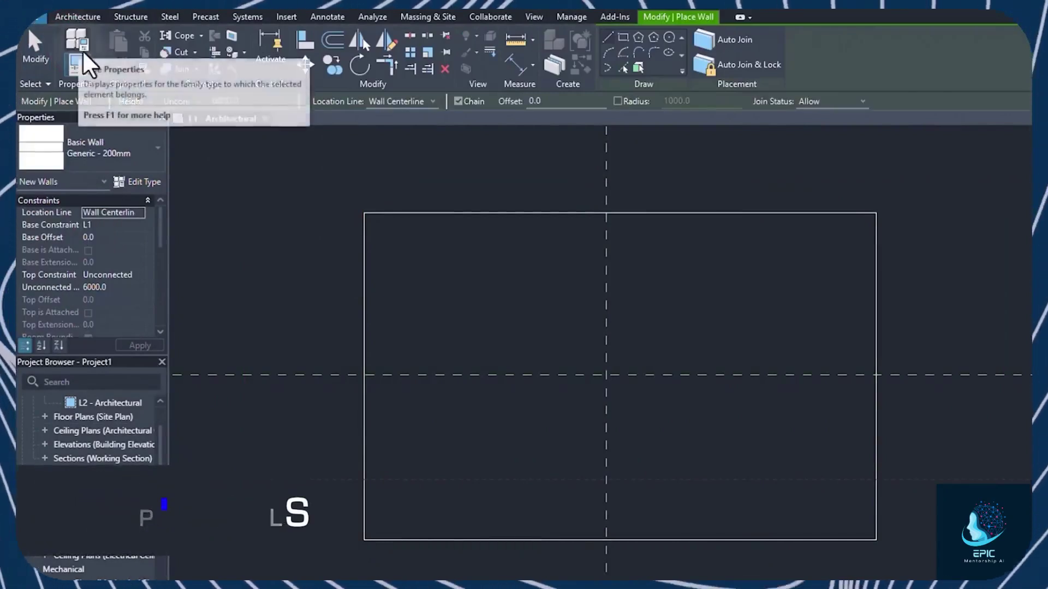
{"action": "scroll", "coordinate": [364, 213], "scroll_direction": "up", "scroll_amount": 4}
{"action": "left_click", "coordinate": [364, 214]}
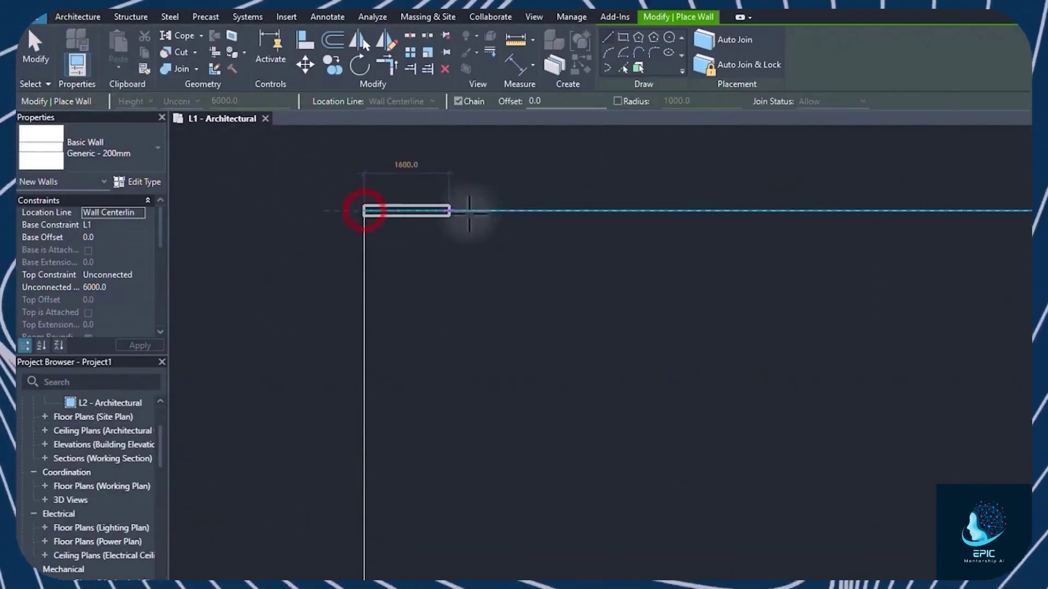
{"action": "scroll", "coordinate": [628, 214], "scroll_direction": "down", "scroll_amount": 5}
{"action": "scroll", "coordinate": [636, 215], "scroll_direction": "down", "scroll_amount": 2}
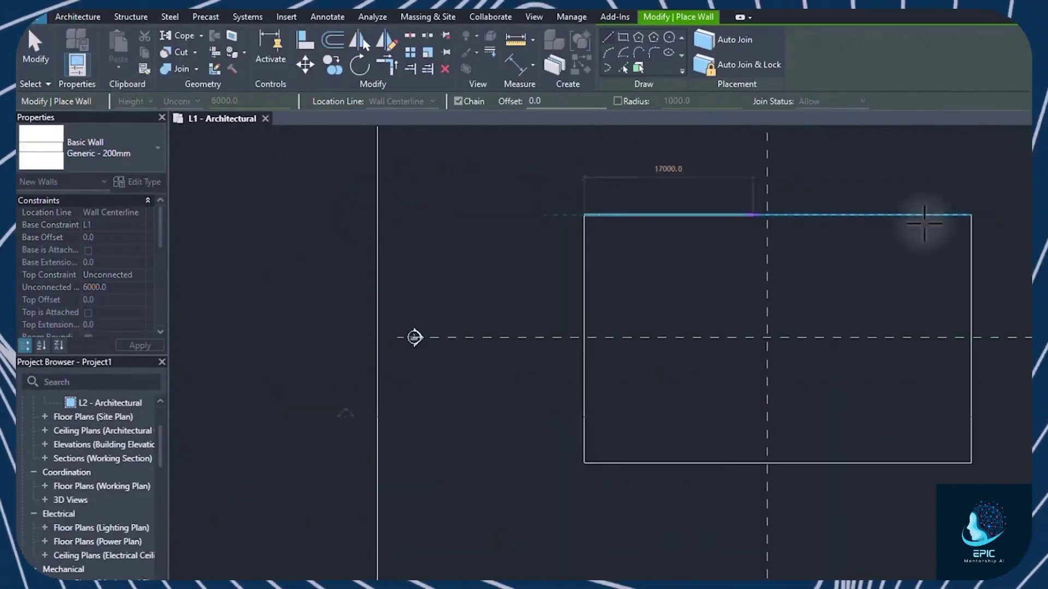
{"action": "left_click", "coordinate": [971, 215]}
{"action": "left_click", "coordinate": [971, 463]}
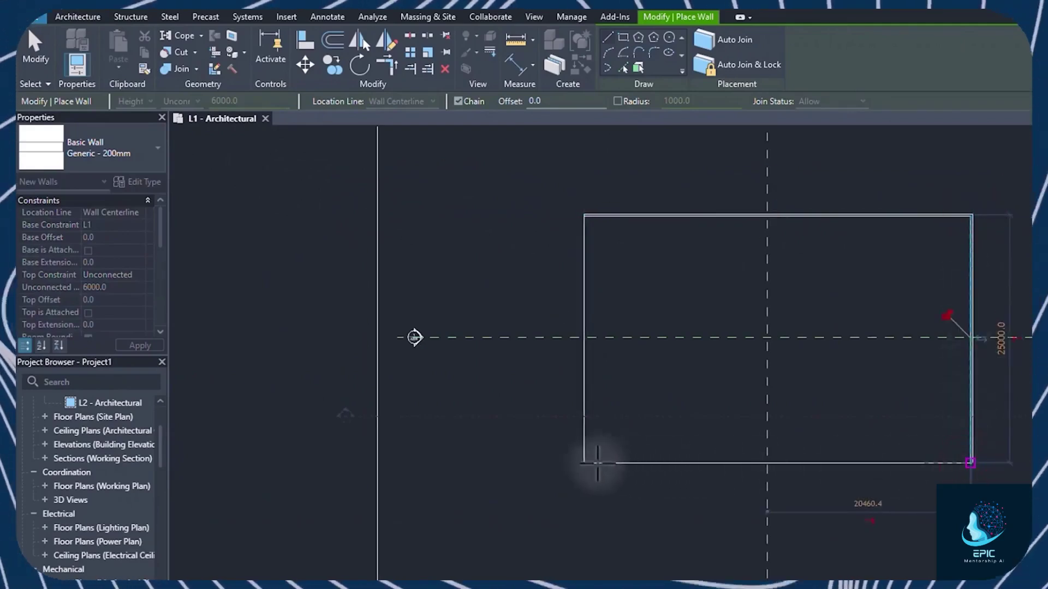
{"action": "left_click", "coordinate": [584, 463]}
{"action": "scroll", "coordinate": [581, 215], "scroll_direction": "up", "scroll_amount": 5}
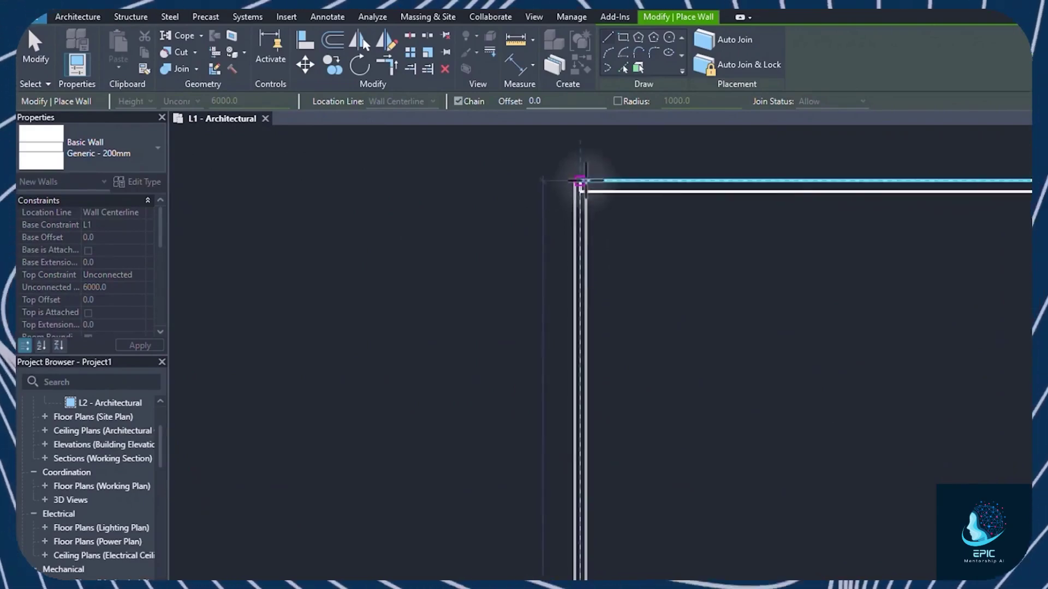
{"action": "left_click", "coordinate": [580, 181]}
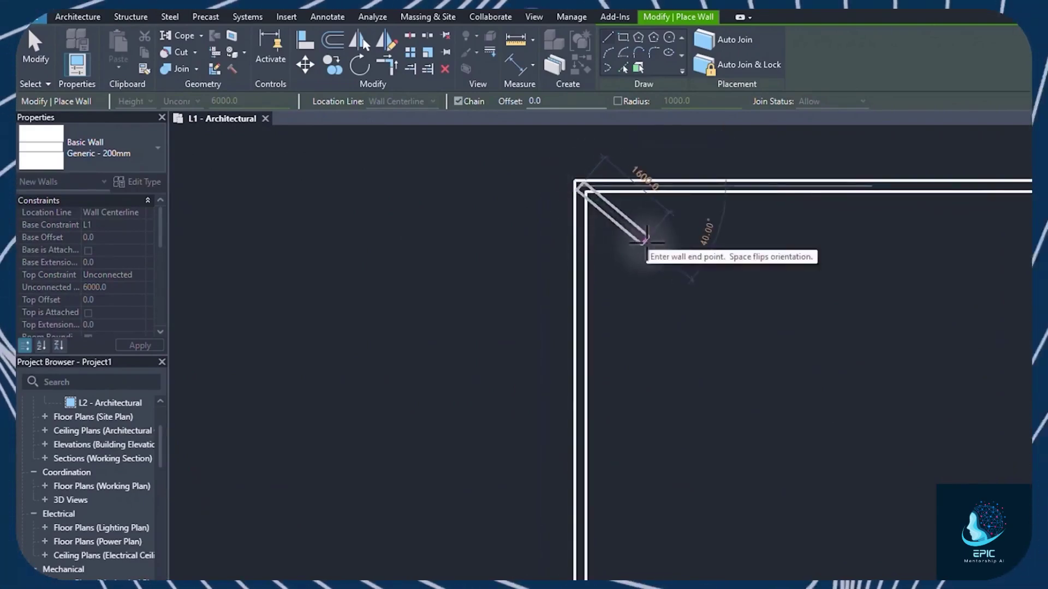
{"action": "key", "text": "Escape"}
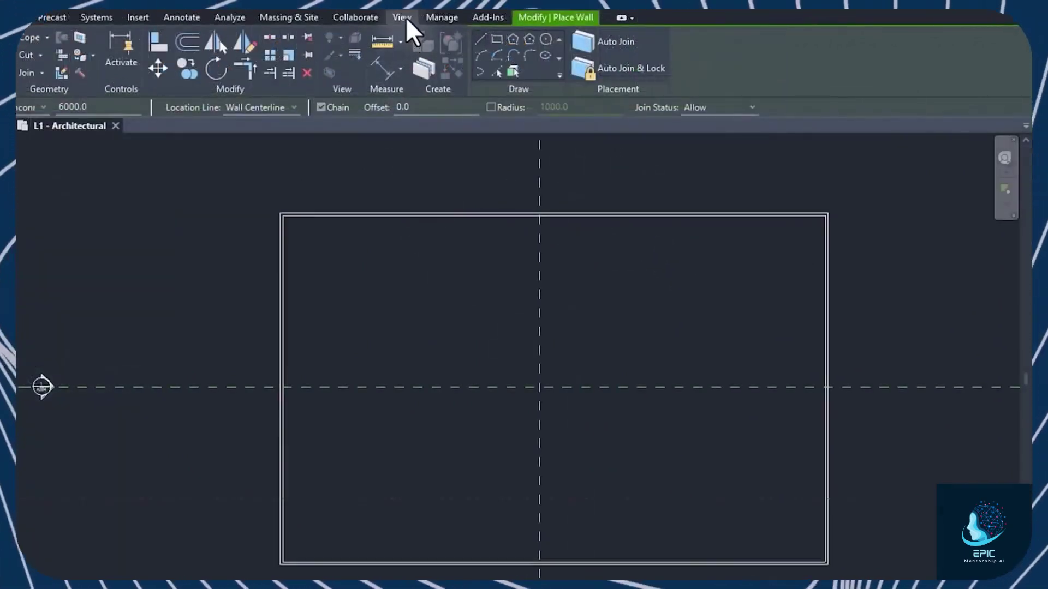
Step: Open the default 3D view and hide the large box elements enclosing the building in that view
{"action": "left_click", "coordinate": [535, 17]}
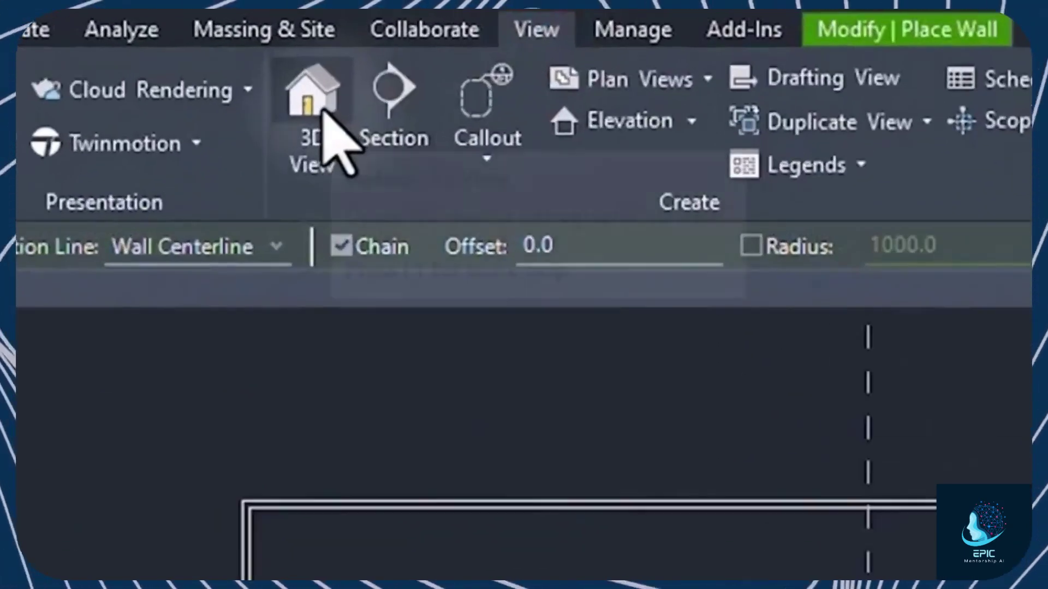
{"action": "left_click", "coordinate": [323, 109]}
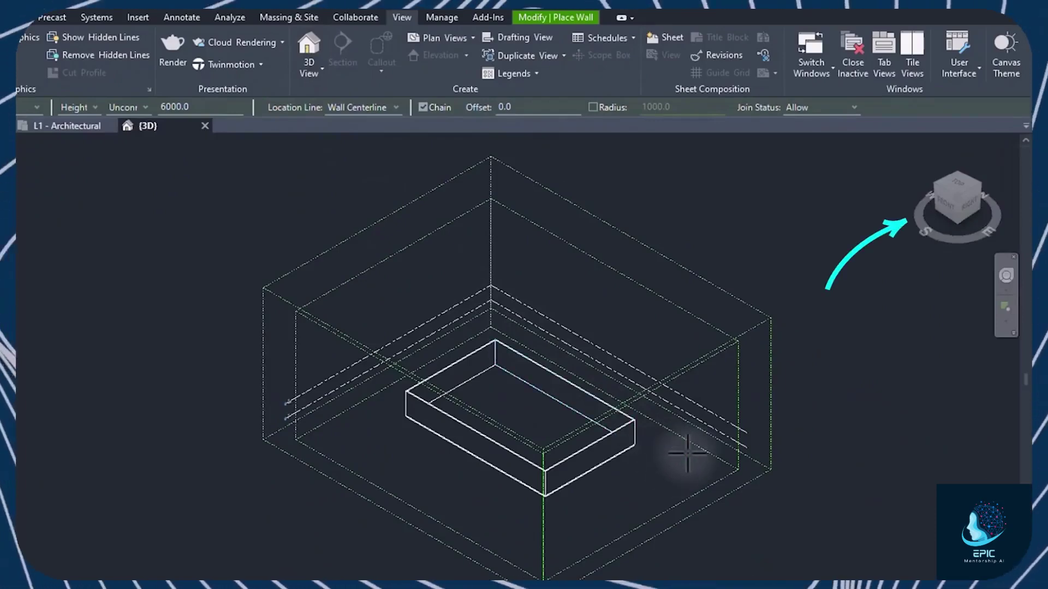
{"action": "key", "text": "Escape"}
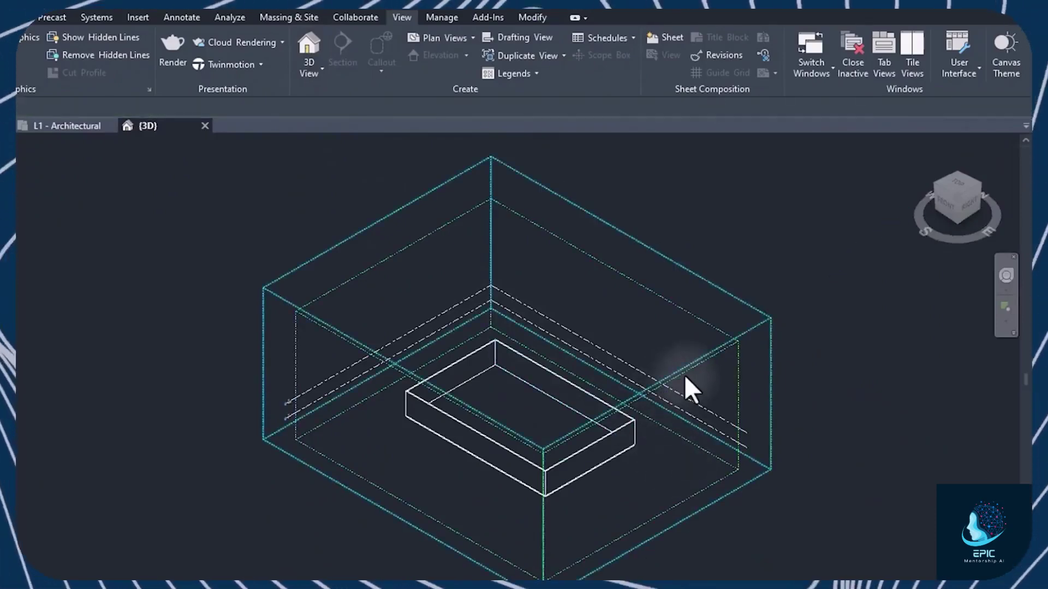
{"action": "left_click", "coordinate": [683, 372]}
{"action": "right_click", "coordinate": [683, 372]}
{"action": "left_click", "coordinate": [762, 312]}
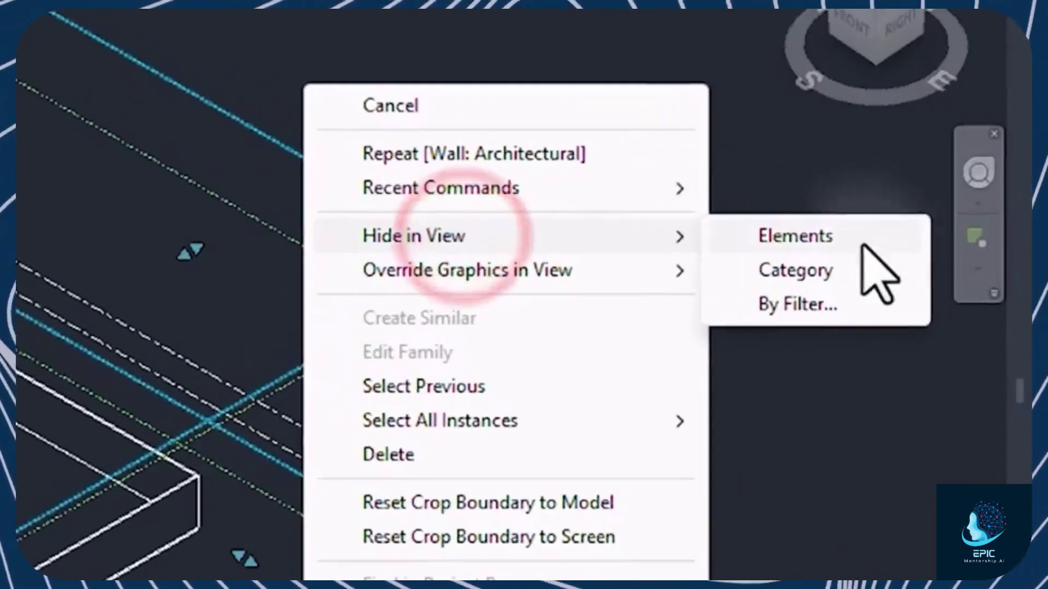
{"action": "left_click", "coordinate": [795, 236]}
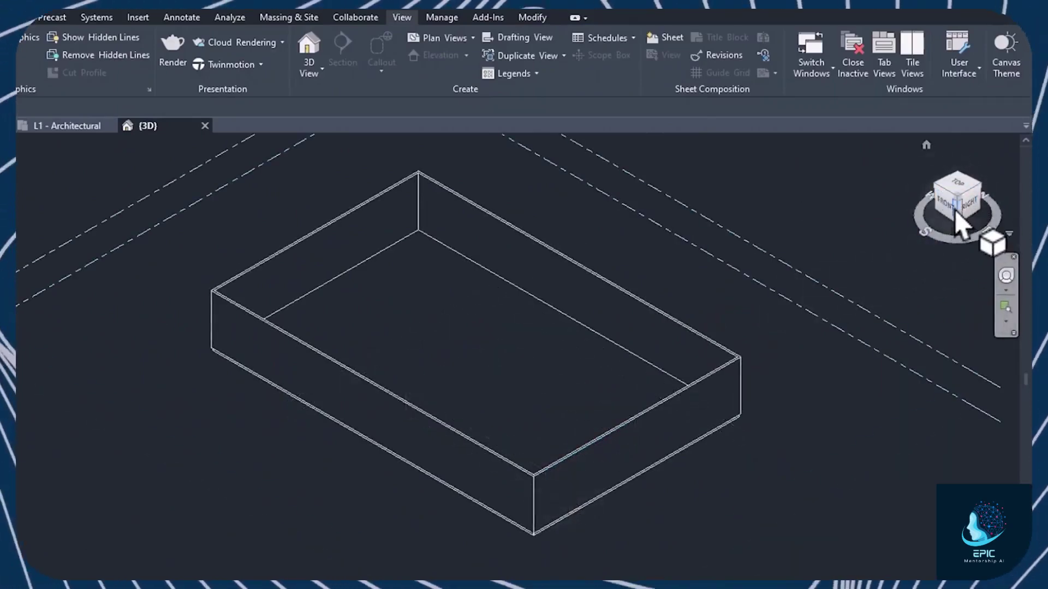
Step: Examine the walled floor in 3D from several corners and the left side, then zoom closer with the navigation wheel
{"action": "left_click_drag", "start_coordinate": [954, 208], "coordinate": [935, 182]}
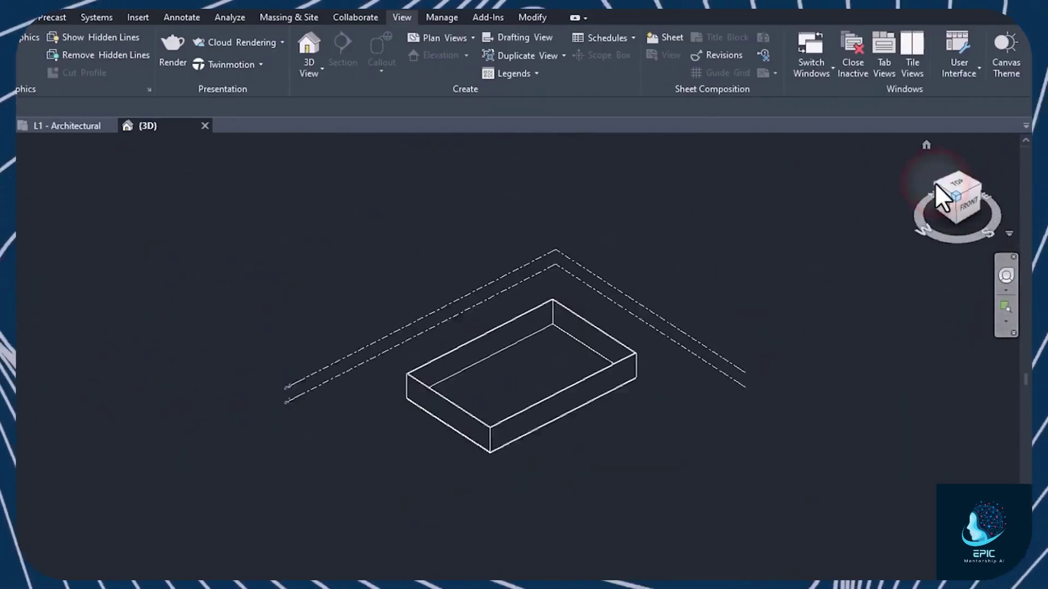
{"action": "left_click", "coordinate": [952, 193]}
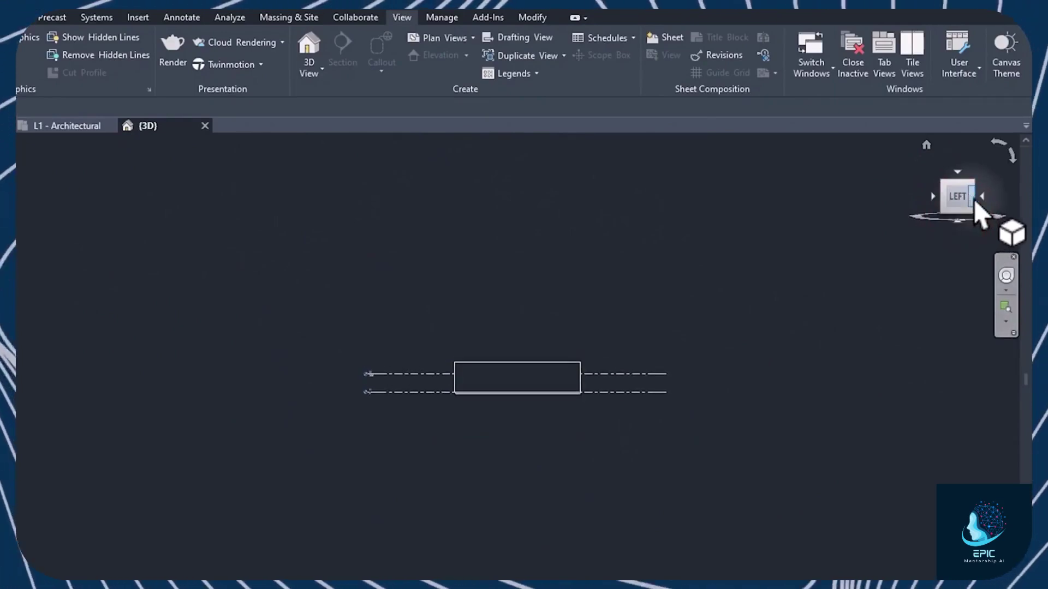
{"action": "left_click", "coordinate": [973, 198]}
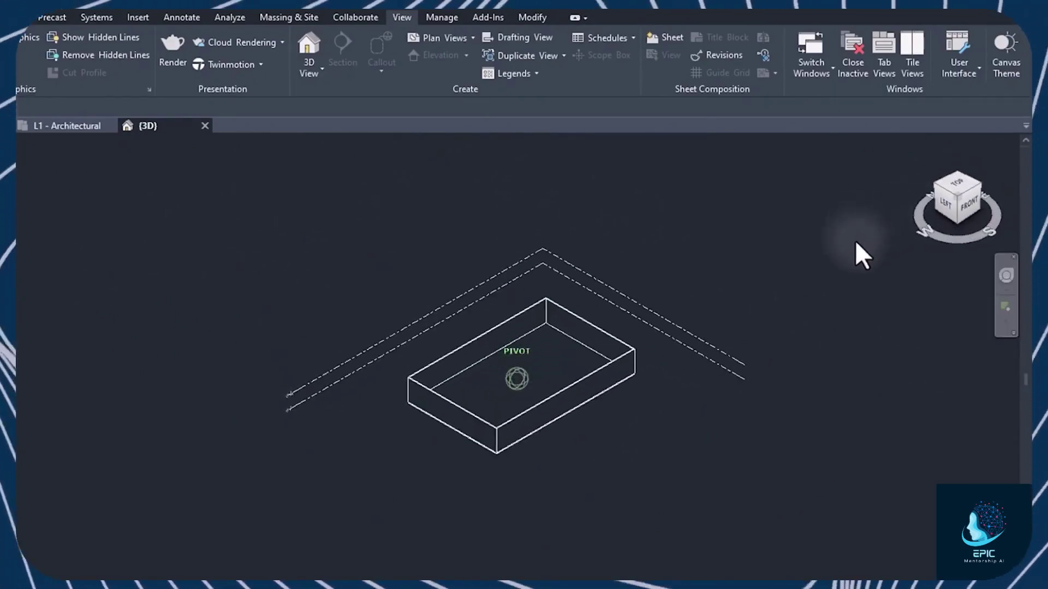
{"action": "mouse_move", "coordinate": [921, 234]}
{"action": "left_mouse_down"}
{"action": "mouse_move", "coordinate": [983, 211]}
{"action": "mouse_move", "coordinate": [978, 252]}
{"action": "mouse_move", "coordinate": [962, 239]}
{"action": "mouse_move", "coordinate": [858, 244]}
{"action": "mouse_move", "coordinate": [598, 210]}
{"action": "mouse_move", "coordinate": [1001, 217]}
{"action": "mouse_move", "coordinate": [986, 306]}
{"action": "mouse_move", "coordinate": [1004, 277]}
{"action": "left_mouse_up"}
{"action": "left_click", "coordinate": [1003, 278]}
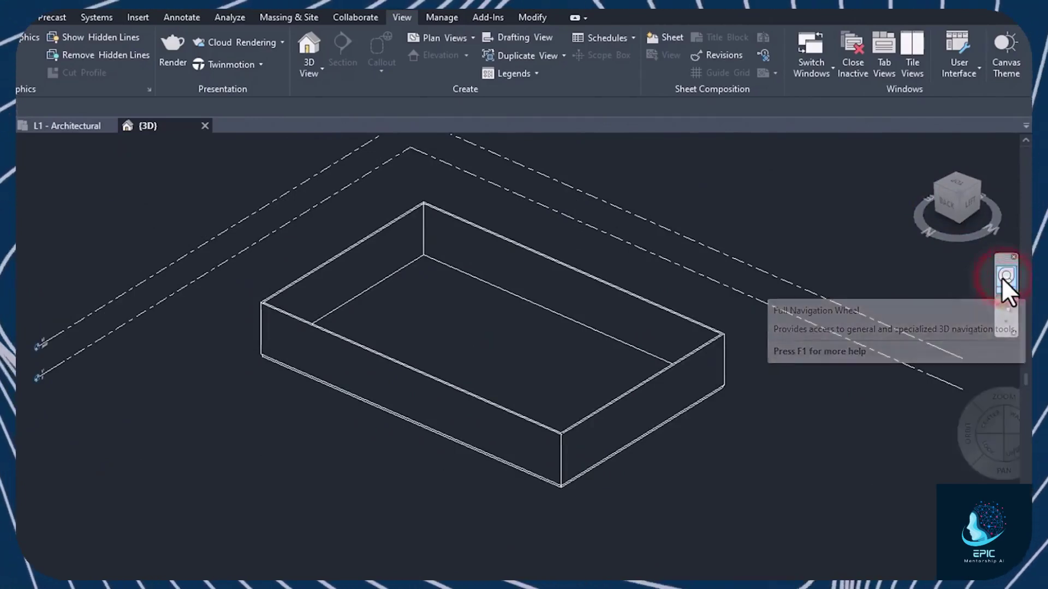
{"action": "left_click_drag", "start_coordinate": [791, 400], "coordinate": [821, 376]}
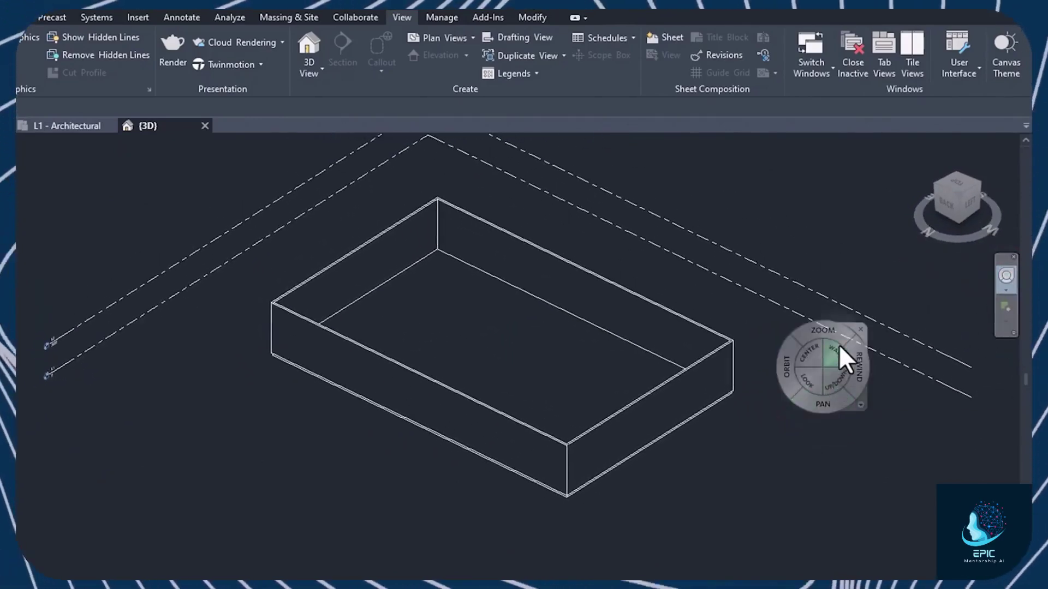
{"action": "left_click_drag", "start_coordinate": [827, 326], "coordinate": [702, 191]}
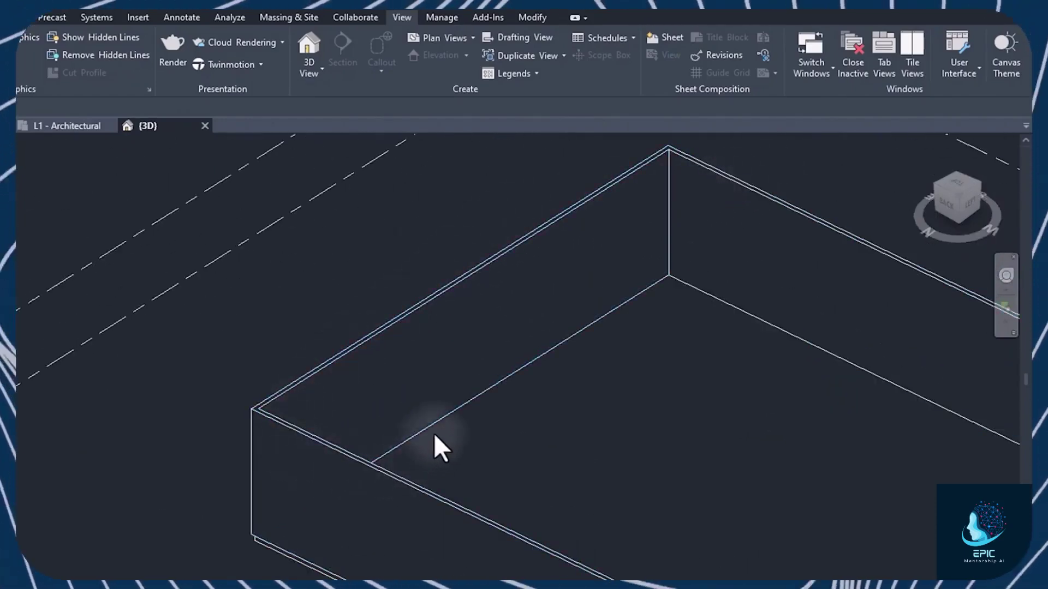
Step: Measure a short wall's height in the 3D view between its base and top edges
{"action": "left_click", "coordinate": [405, 437]}
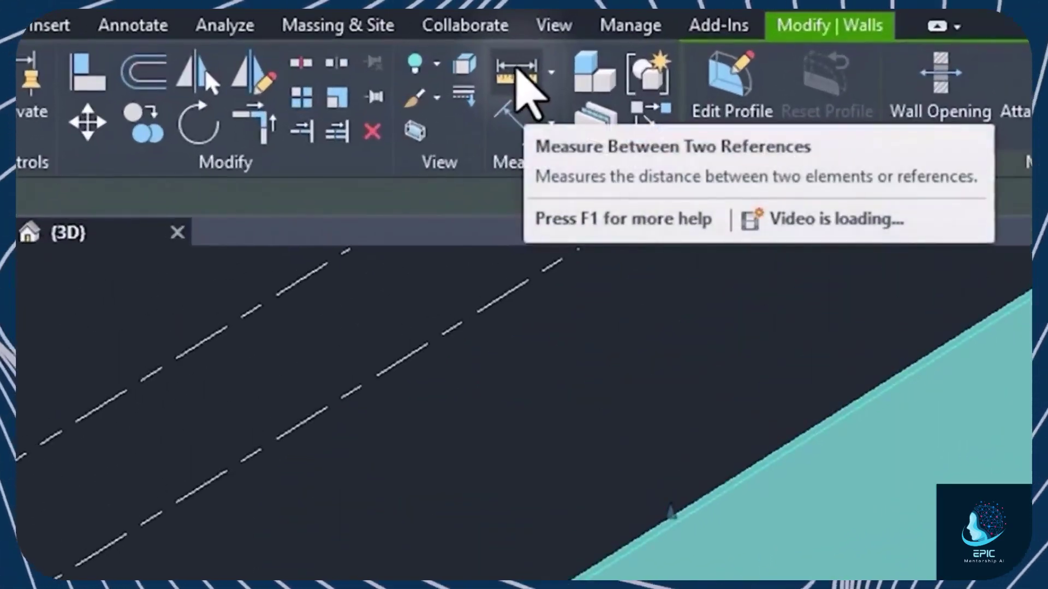
{"action": "left_click", "coordinate": [516, 71]}
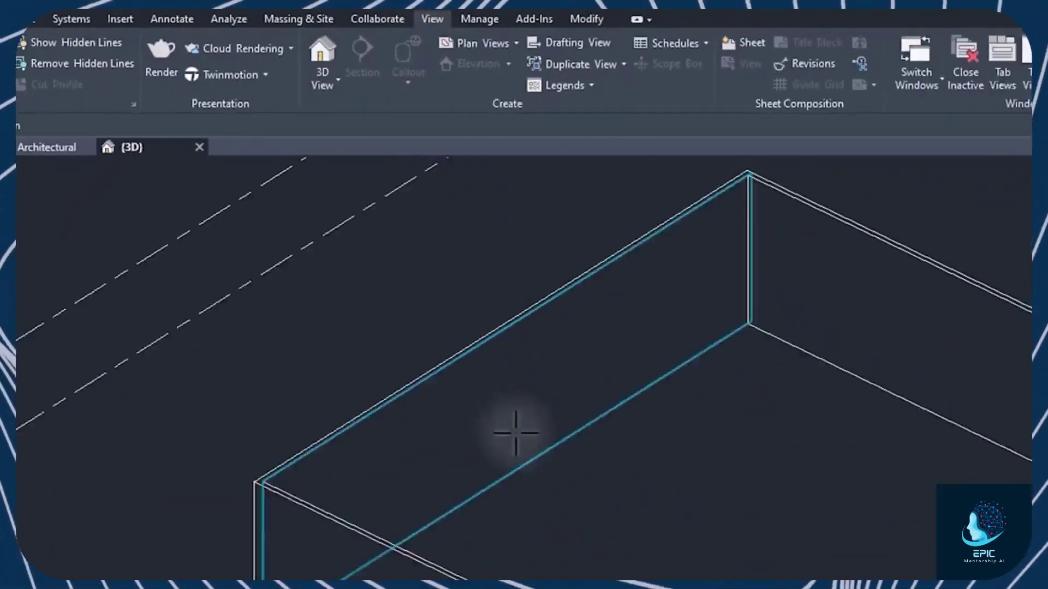
{"action": "left_click", "coordinate": [505, 482]}
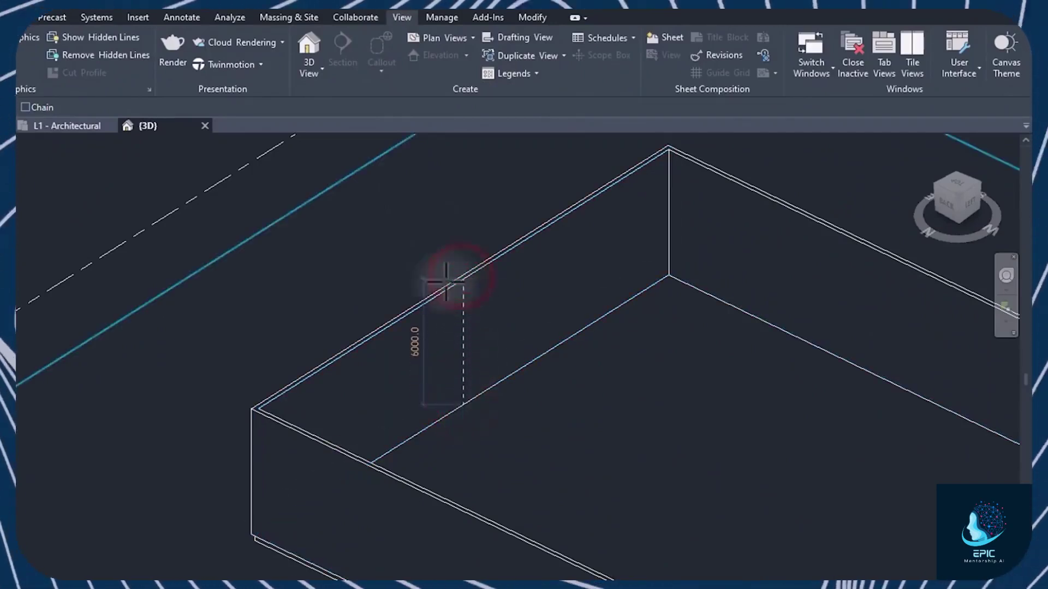
{"action": "key", "text": "Escape"}
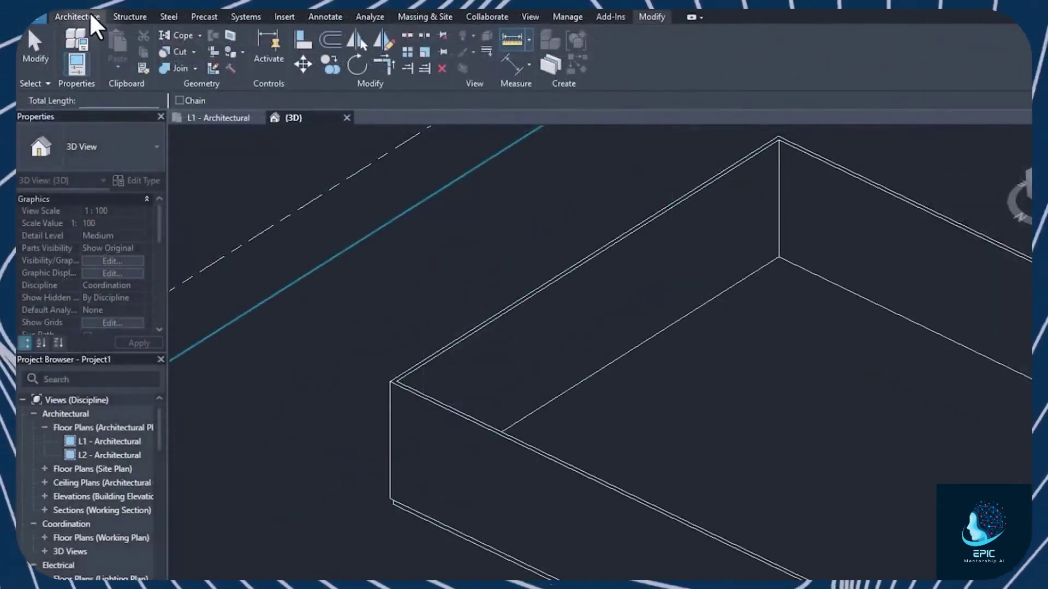
Step: Place a 6000 mm high Generic - 200mm interior wall from the middle of the short wall, running parallel to the long walls
{"action": "left_click", "coordinate": [89, 12]}
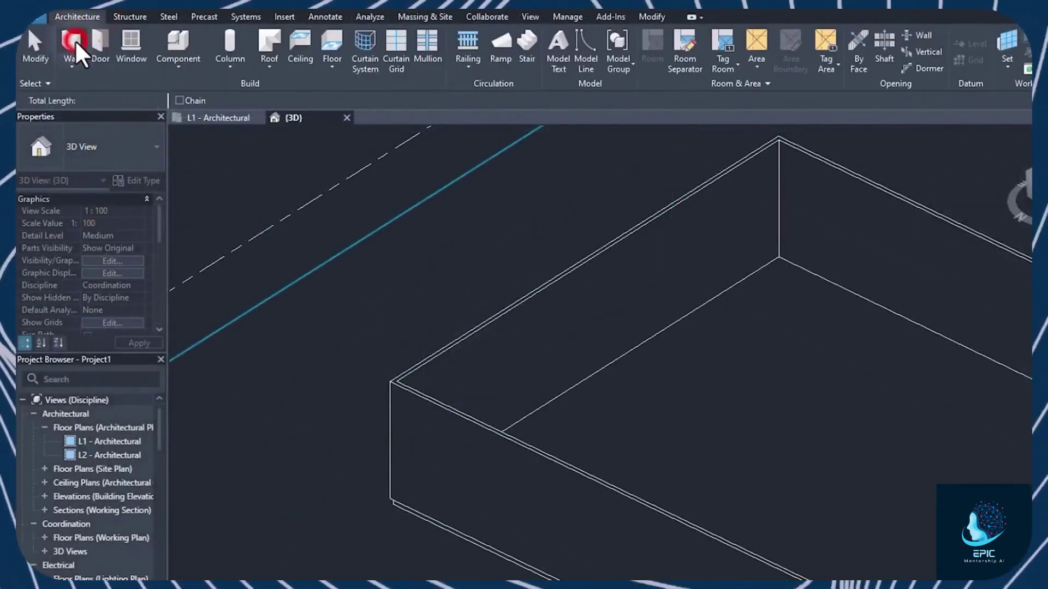
{"action": "left_click", "coordinate": [64, 46]}
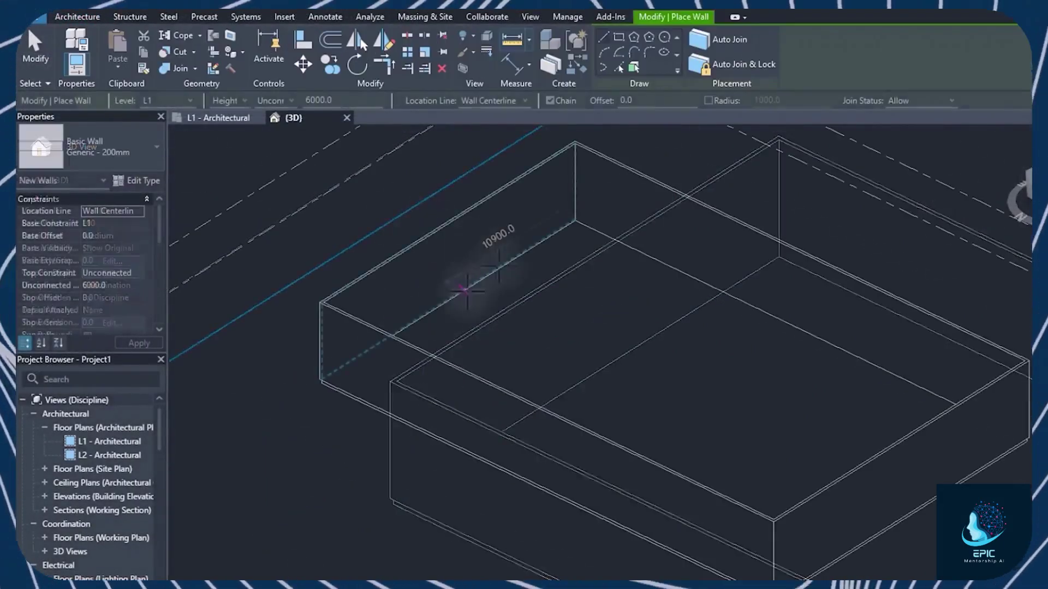
{"action": "left_click", "coordinate": [466, 290]}
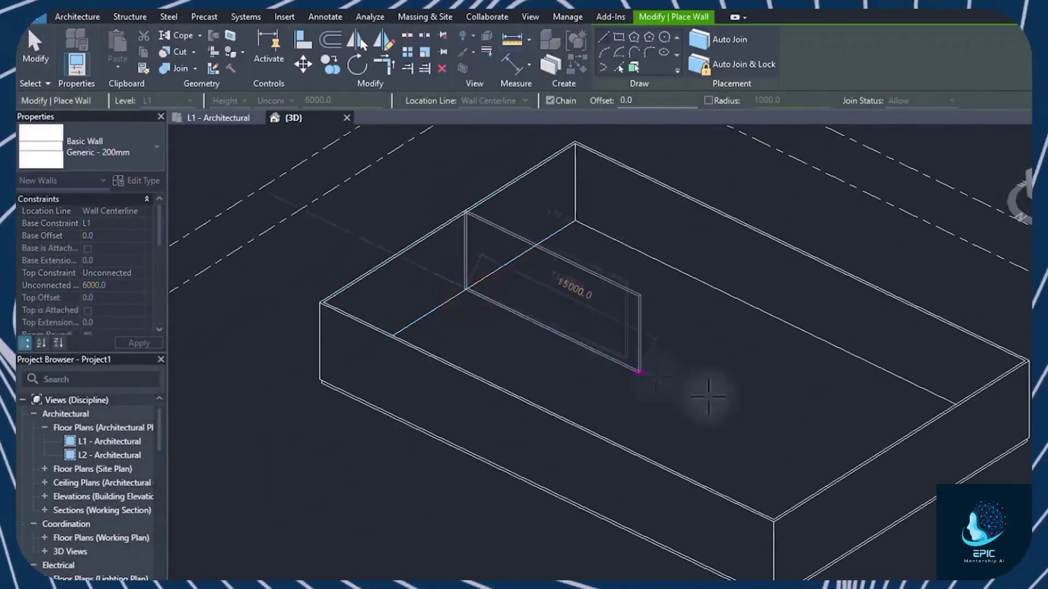
{"action": "left_click", "coordinate": [748, 426]}
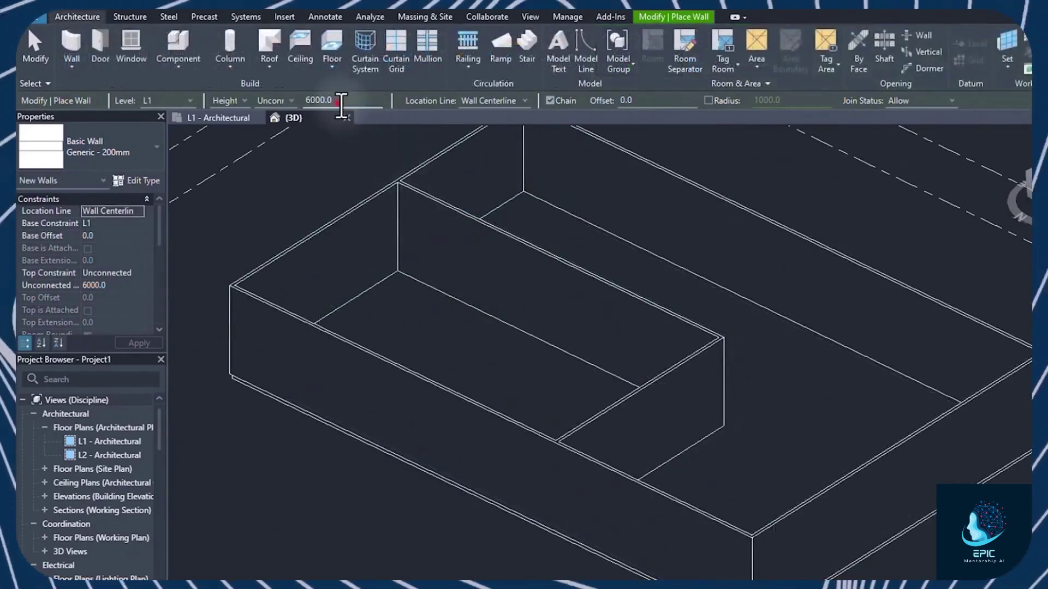
Step: Set the new wall height to 3000 mm and draw a partition across the smaller room, perpendicular to the interior wall
{"action": "left_click", "coordinate": [343, 101]}
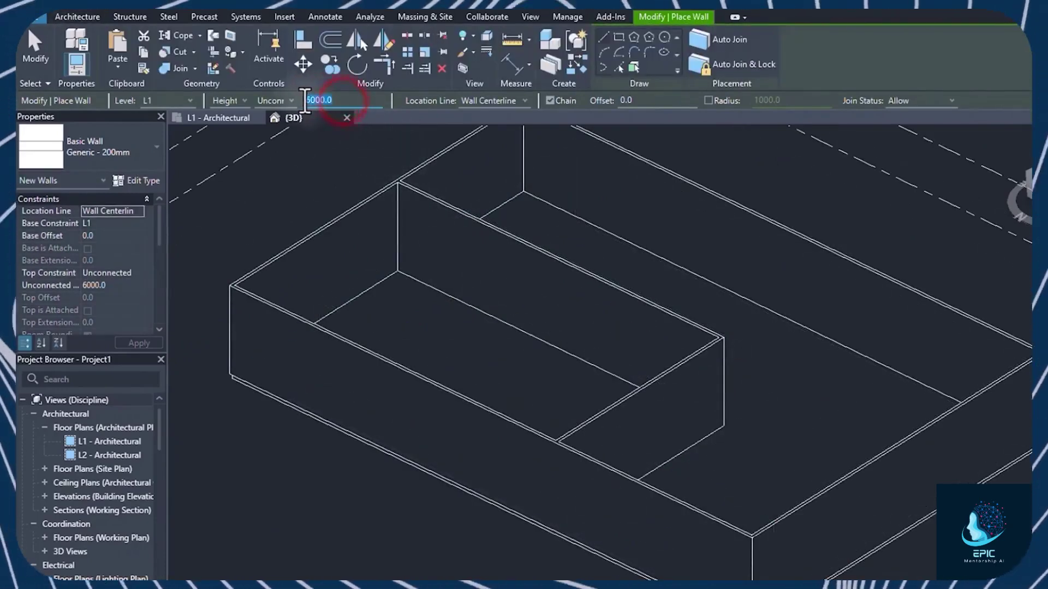
{"action": "type", "text": "3000"}
{"action": "key", "text": "Return"}
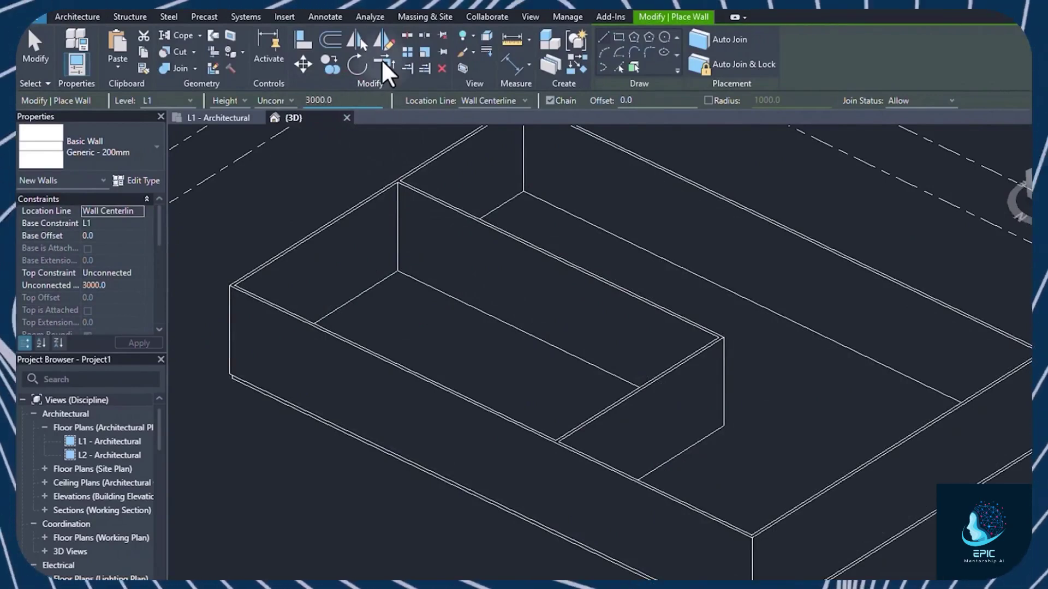
{"action": "left_click", "coordinate": [519, 331]}
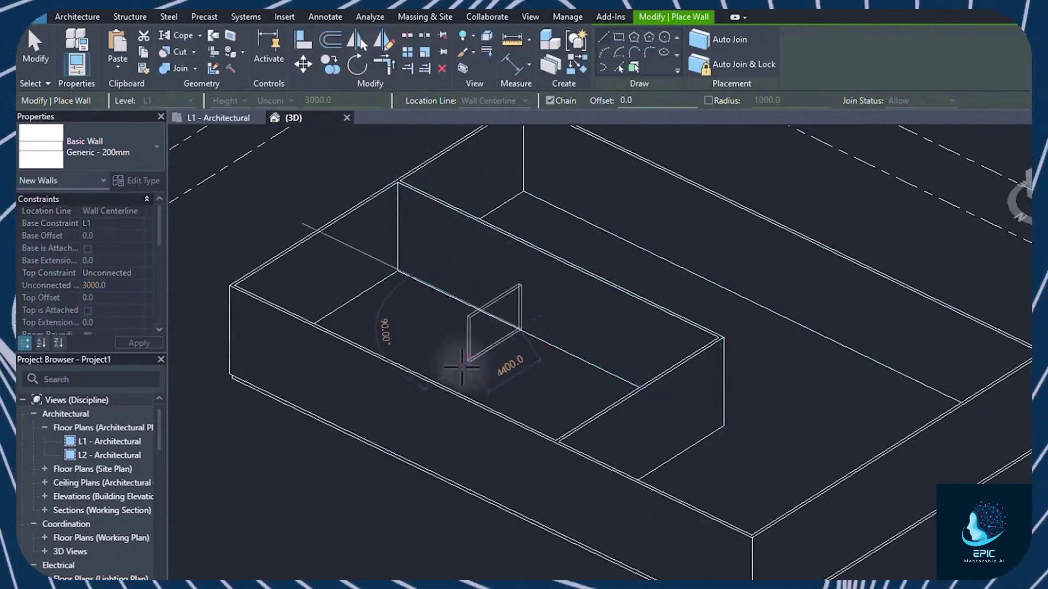
{"action": "left_click", "coordinate": [363, 436]}
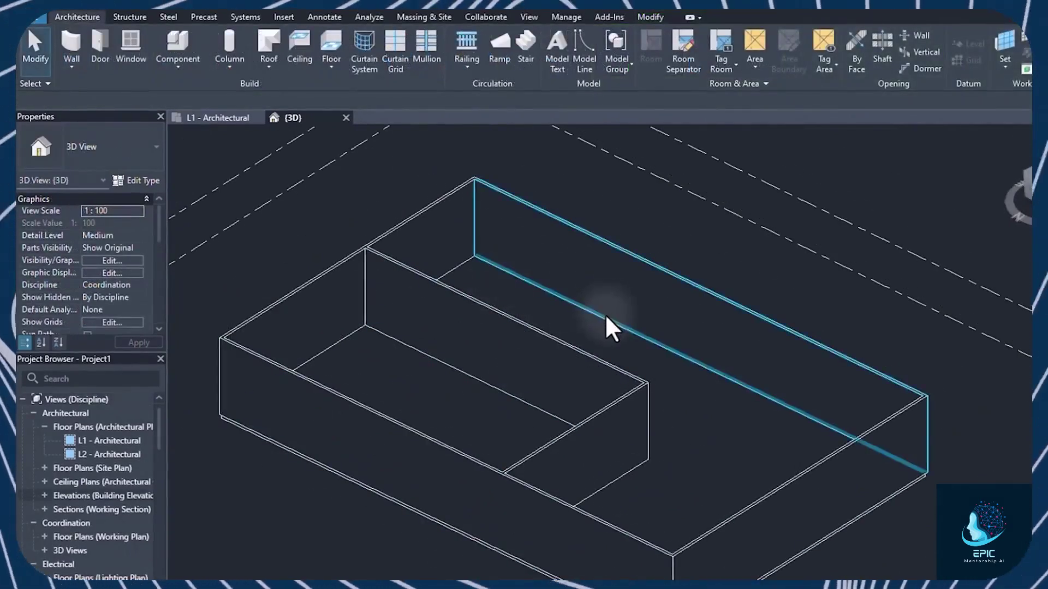
Step: Open the long back wall's profile for editing and pull its top edge upward
{"action": "double_click", "coordinate": [605, 316]}
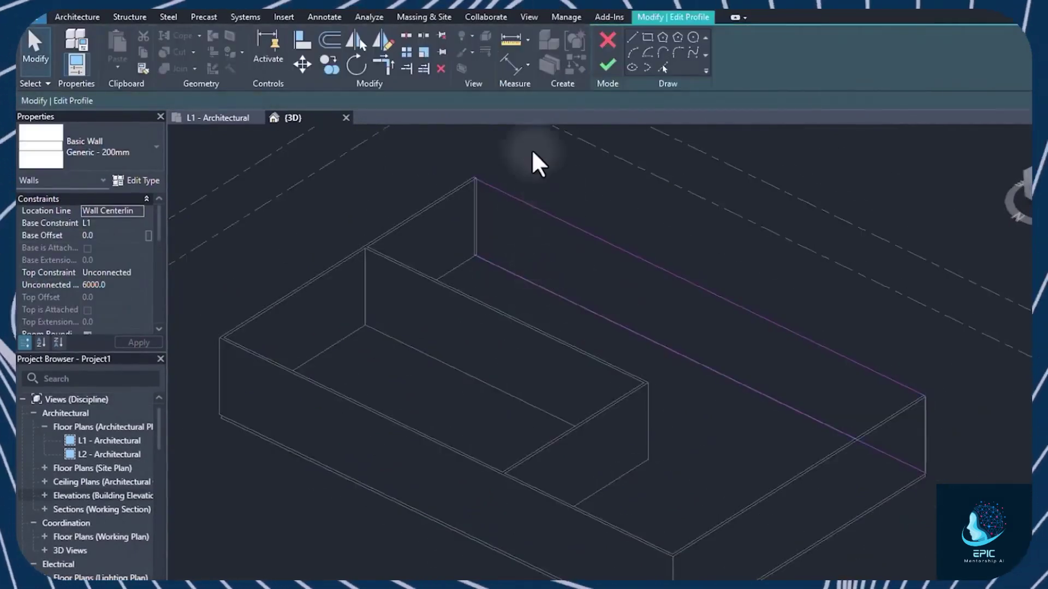
{"action": "scroll", "coordinate": [476, 192], "scroll_direction": "up", "scroll_amount": 4}
{"action": "left_click_drag", "start_coordinate": [457, 183], "coordinate": [459, 154]}
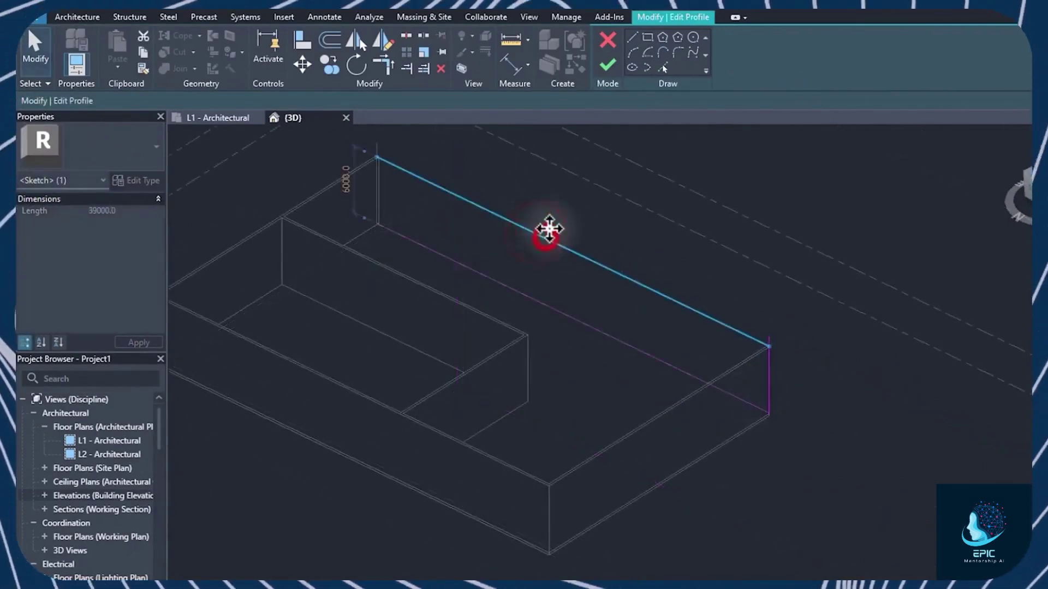
{"action": "left_click_drag", "start_coordinate": [549, 229], "coordinate": [554, 215]}
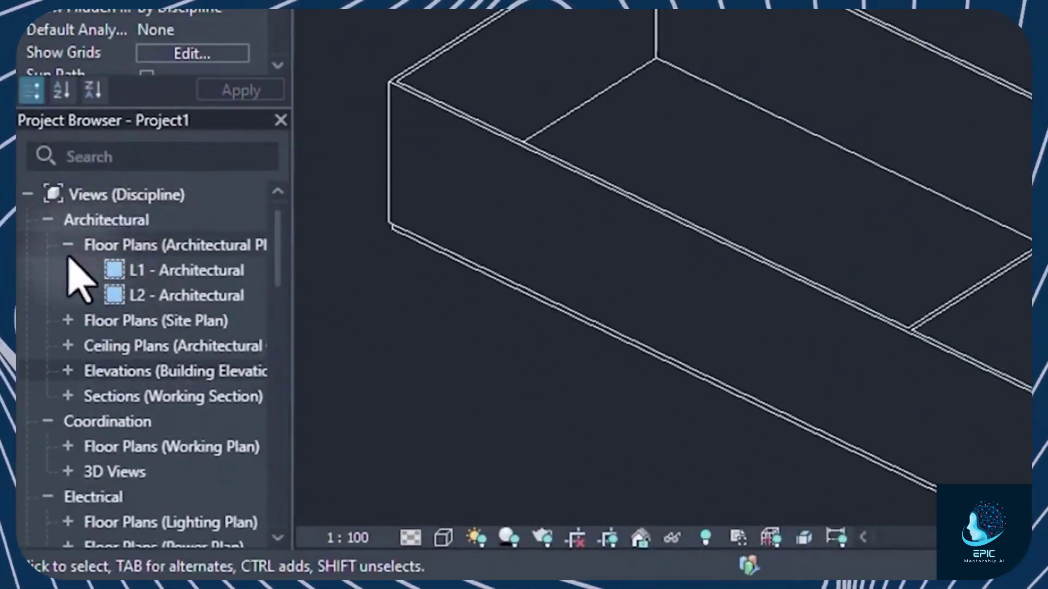
Step: Open the L1 - Architectural floor plan, followed by the East and North building elevations
{"action": "left_click", "coordinate": [67, 371]}
{"action": "left_click", "coordinate": [169, 245]}
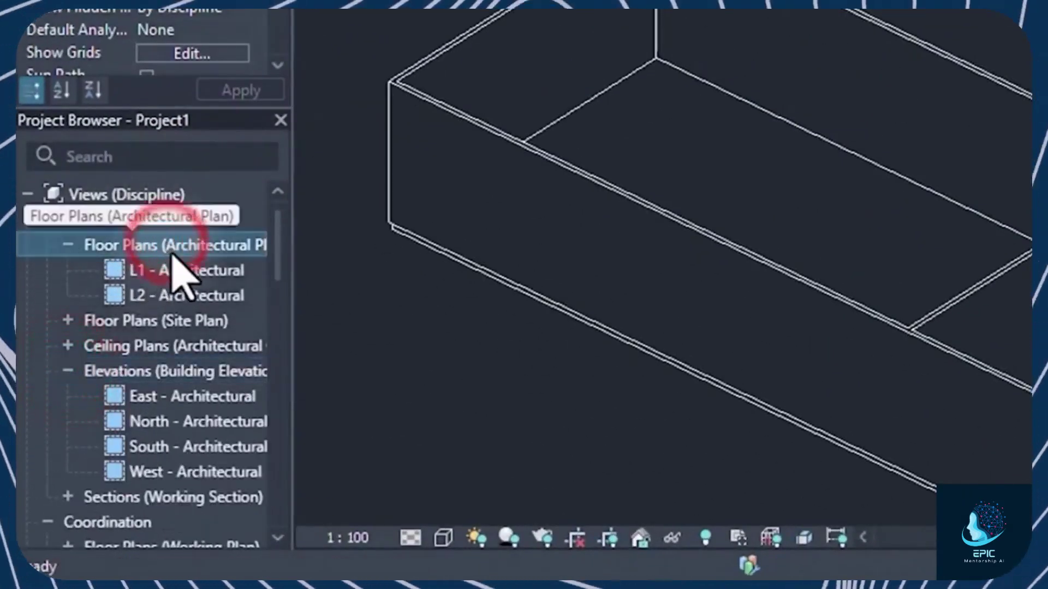
{"action": "left_click", "coordinate": [196, 272]}
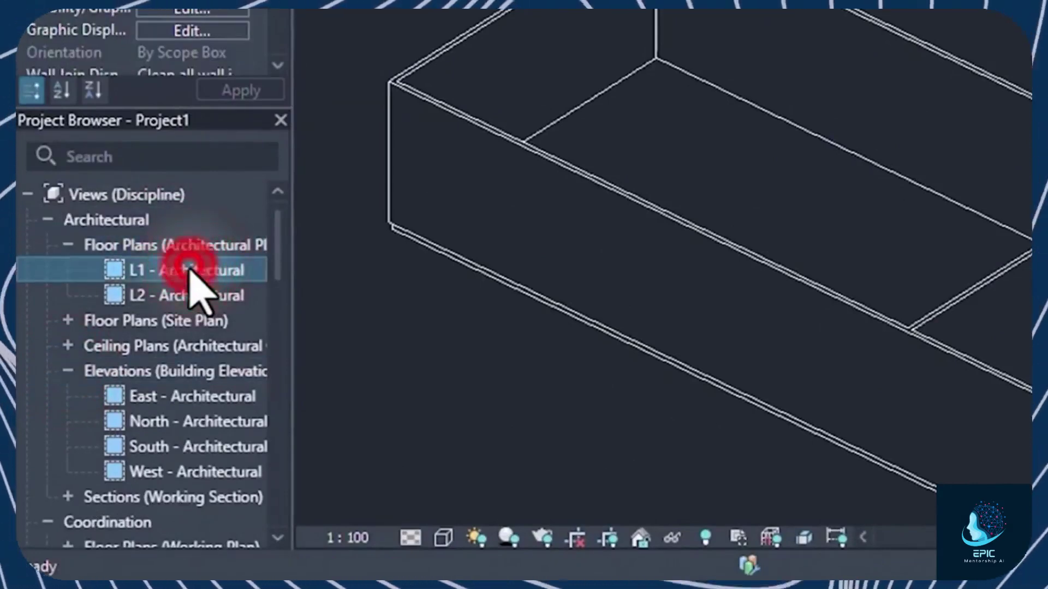
{"action": "double_click", "coordinate": [191, 271]}
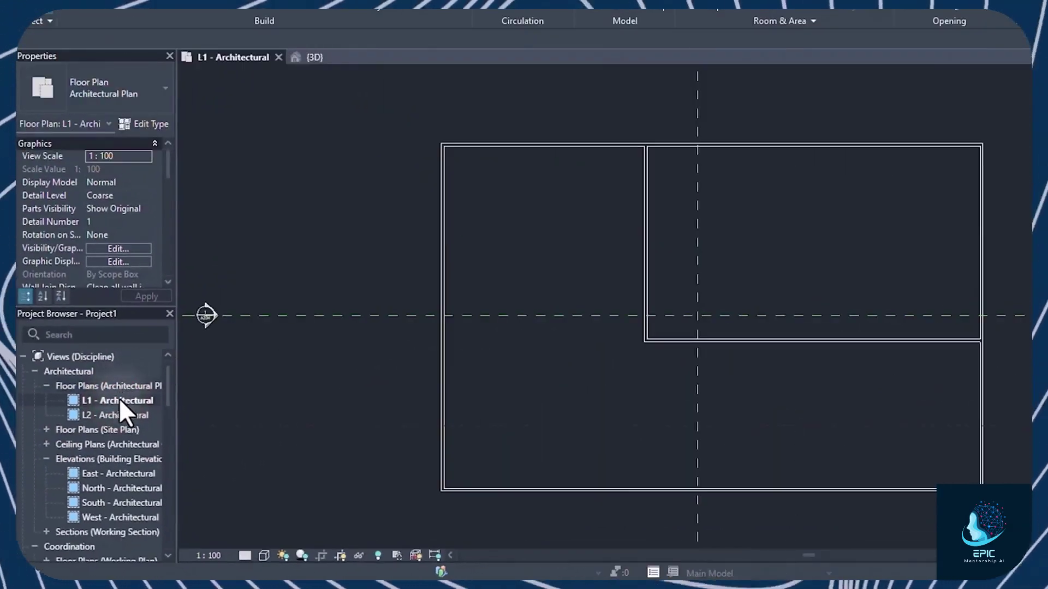
{"action": "double_click", "coordinate": [113, 474]}
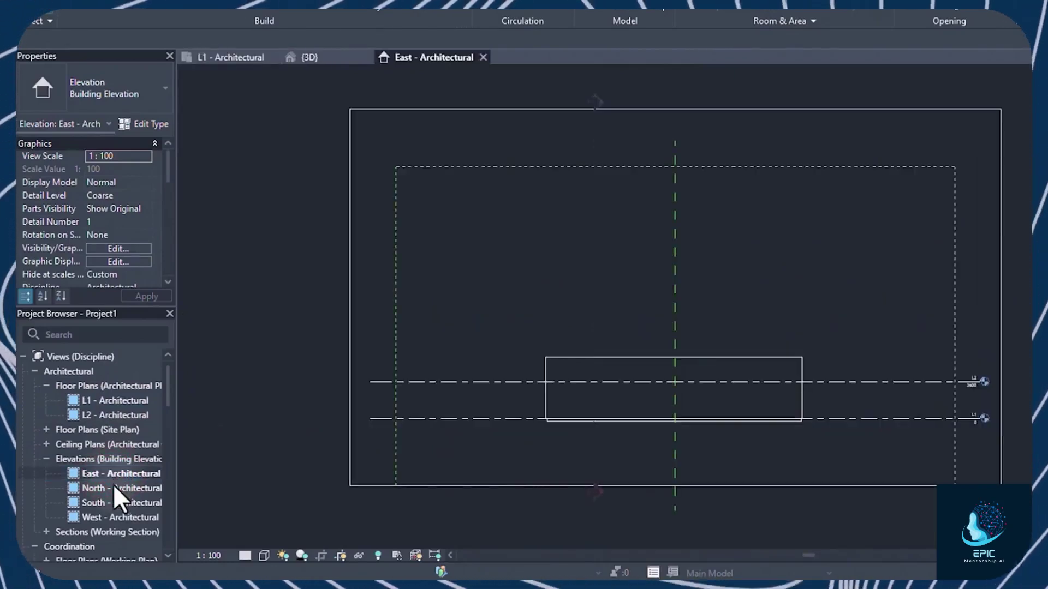
{"action": "double_click", "coordinate": [116, 492]}
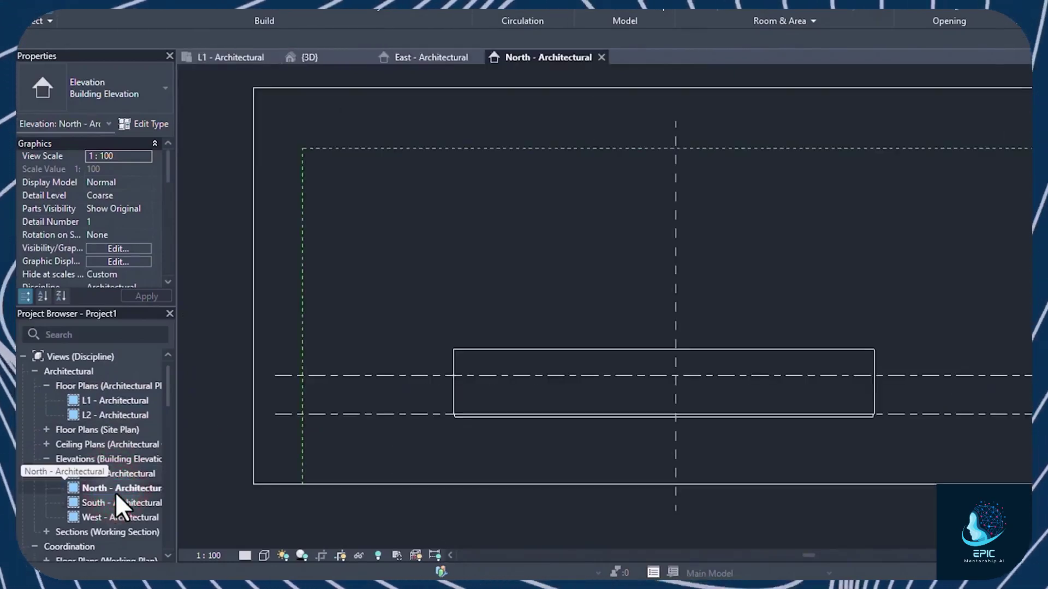
{"action": "right_click", "coordinate": [118, 400]}
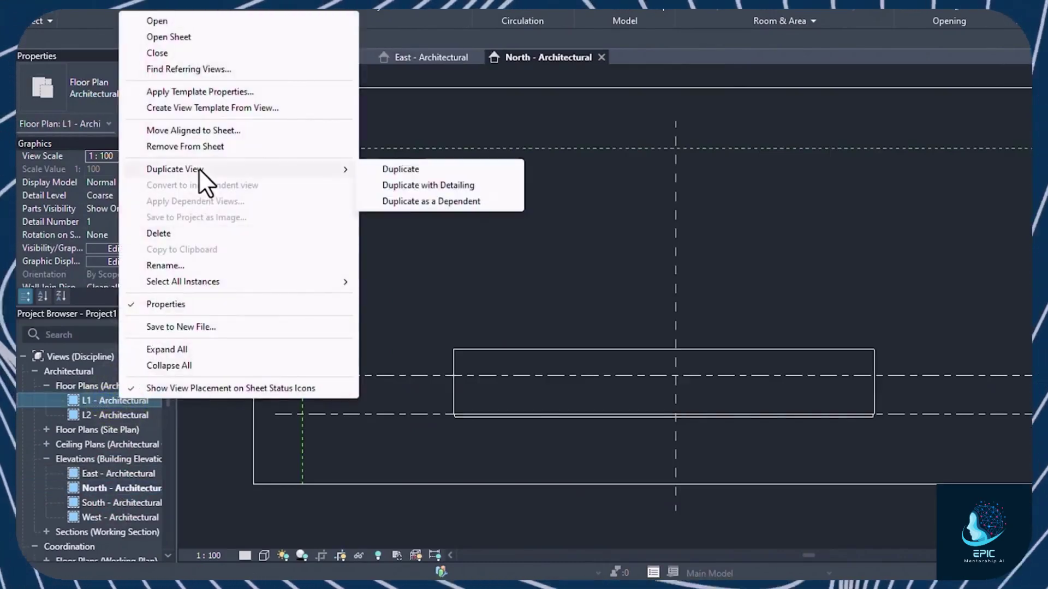
{"action": "key", "text": "Escape"}
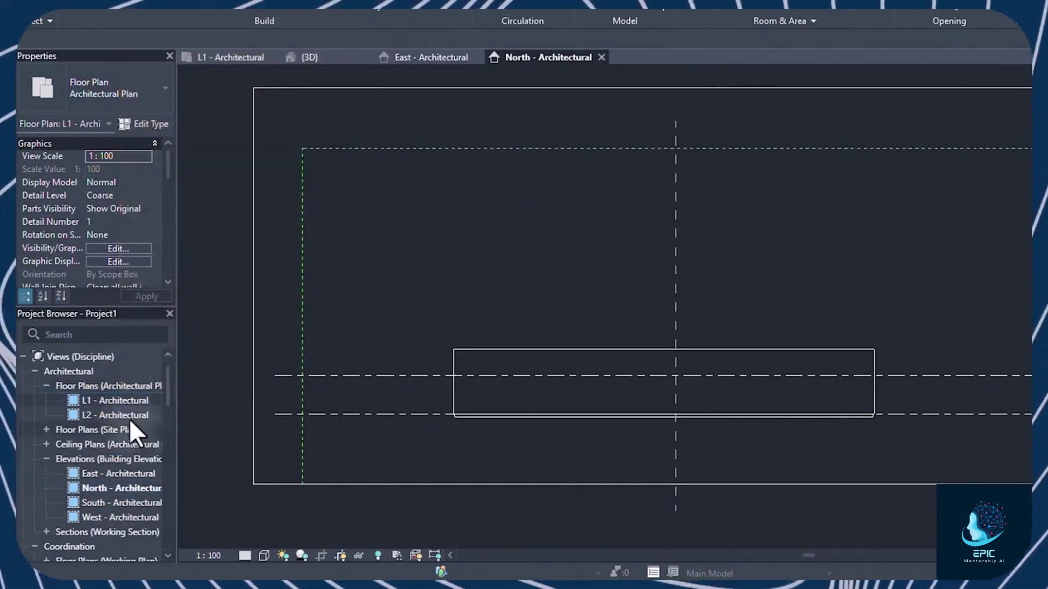
Step: Examine the L1 and L2 level lines in the 3D view and in the East and North elevations
{"action": "double_click", "coordinate": [123, 399]}
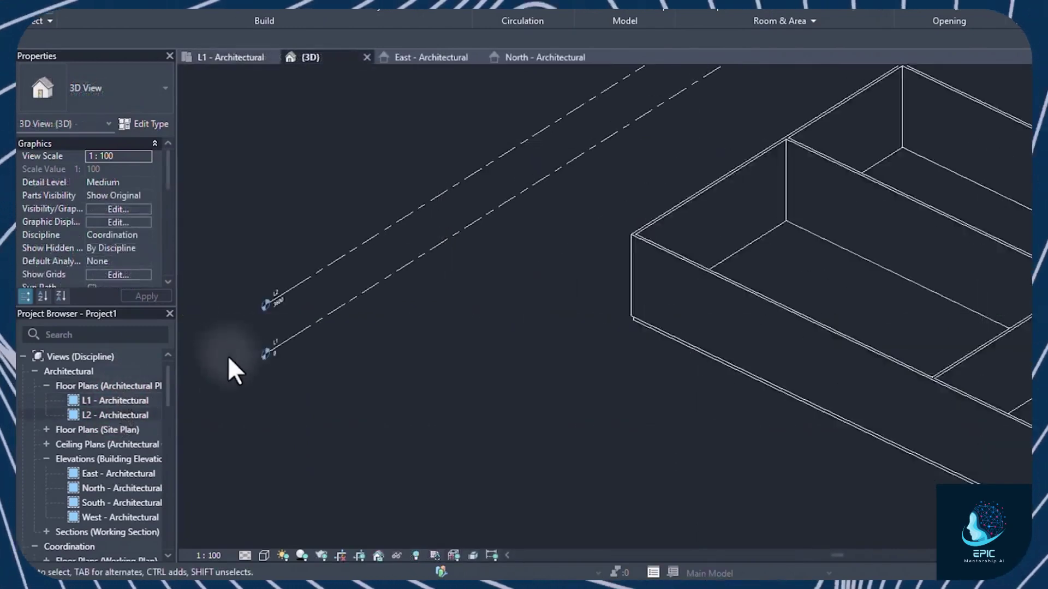
{"action": "scroll", "coordinate": [242, 319], "scroll_direction": "up", "scroll_amount": 4}
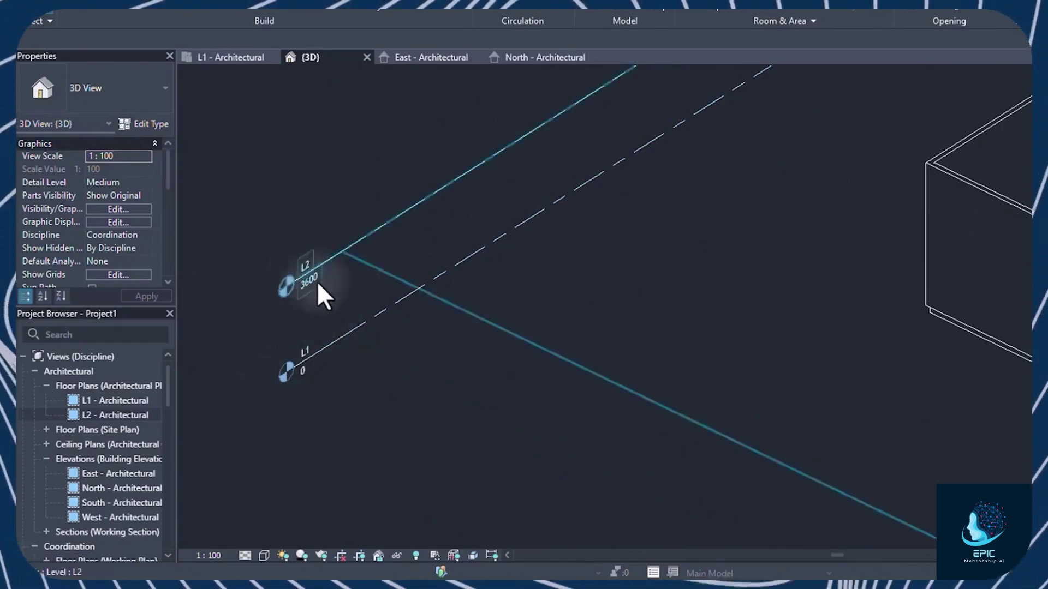
{"action": "scroll", "coordinate": [103, 448], "scroll_direction": "down", "scroll_amount": 1}
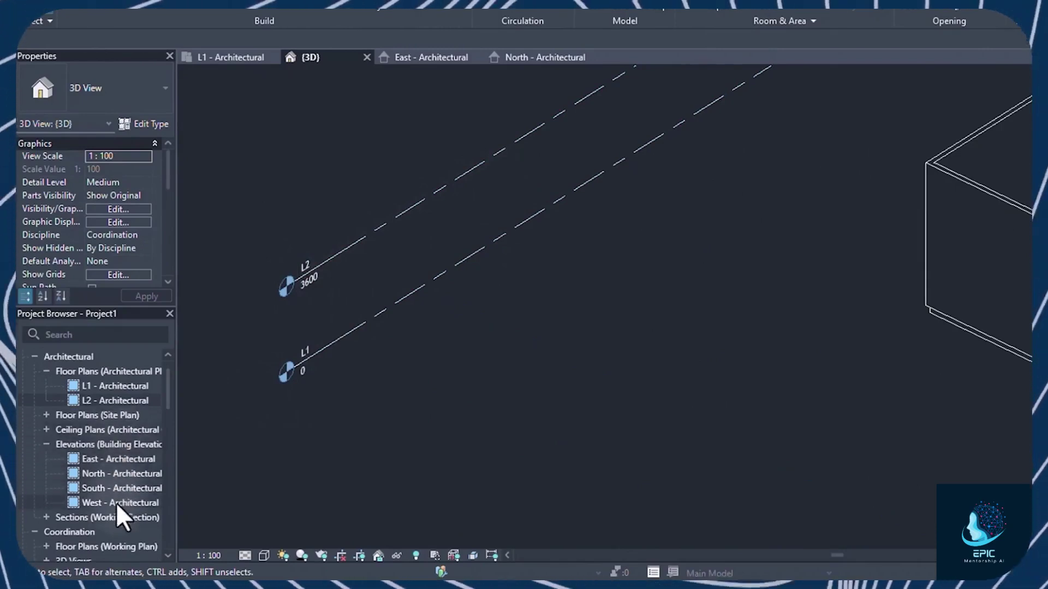
{"action": "left_click", "coordinate": [428, 59]}
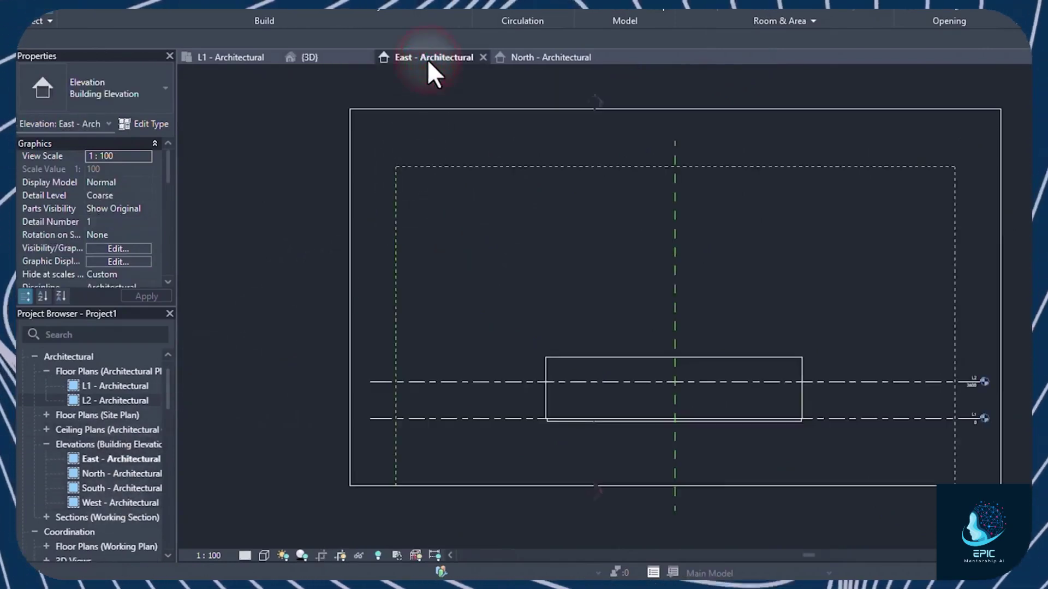
{"action": "scroll", "coordinate": [850, 465], "scroll_direction": "up", "scroll_amount": 2}
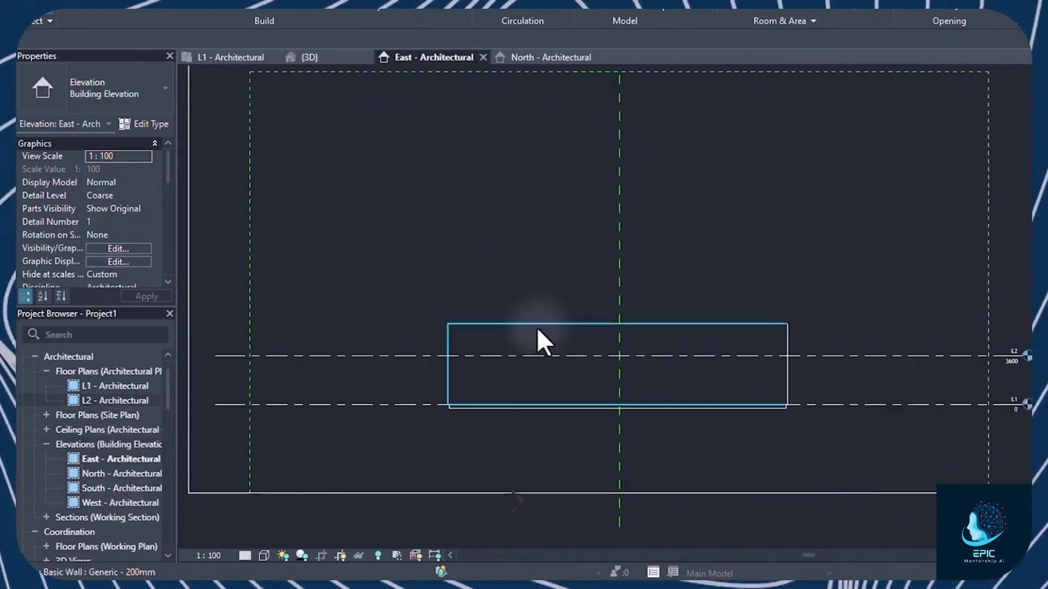
{"action": "left_click", "coordinate": [546, 59]}
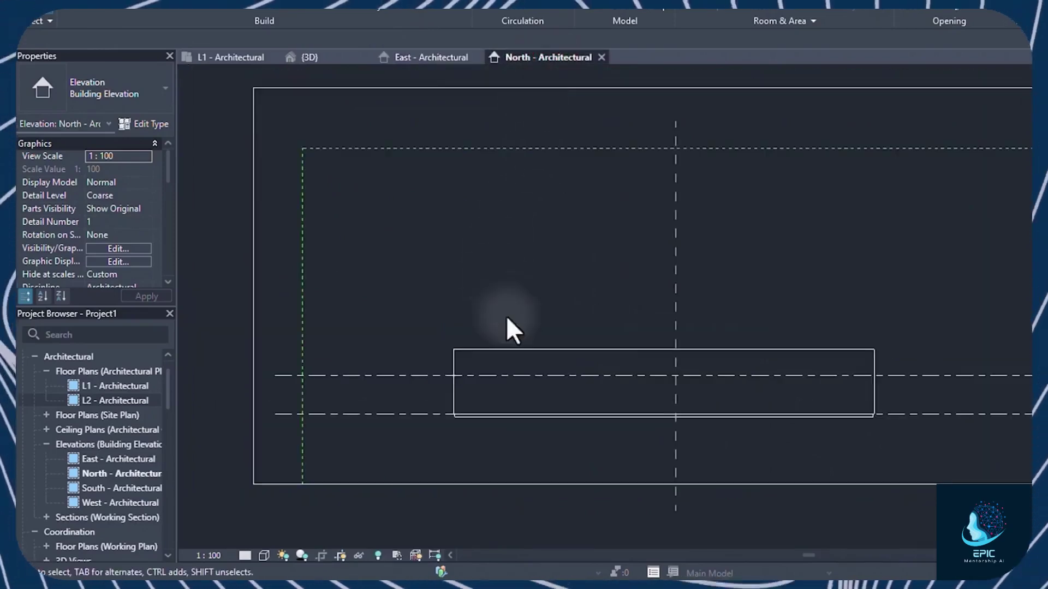
{"action": "scroll", "coordinate": [824, 431], "scroll_direction": "up", "scroll_amount": 1}
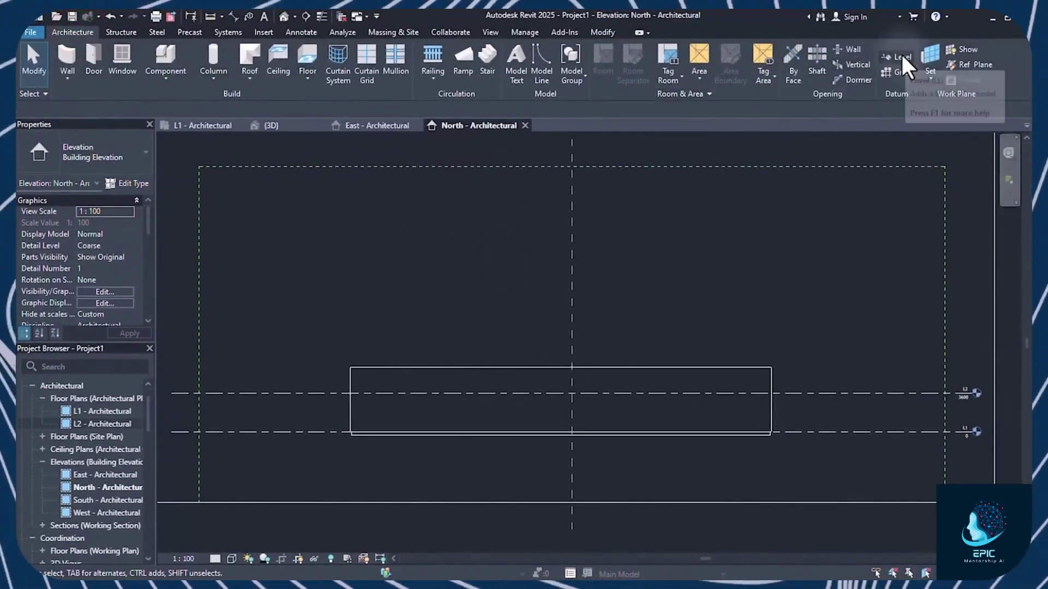
Step: Draw a new level in the North elevation along the walls' top edge at 6000 mm, ending in line with the L2 head
{"action": "left_click", "coordinate": [901, 55]}
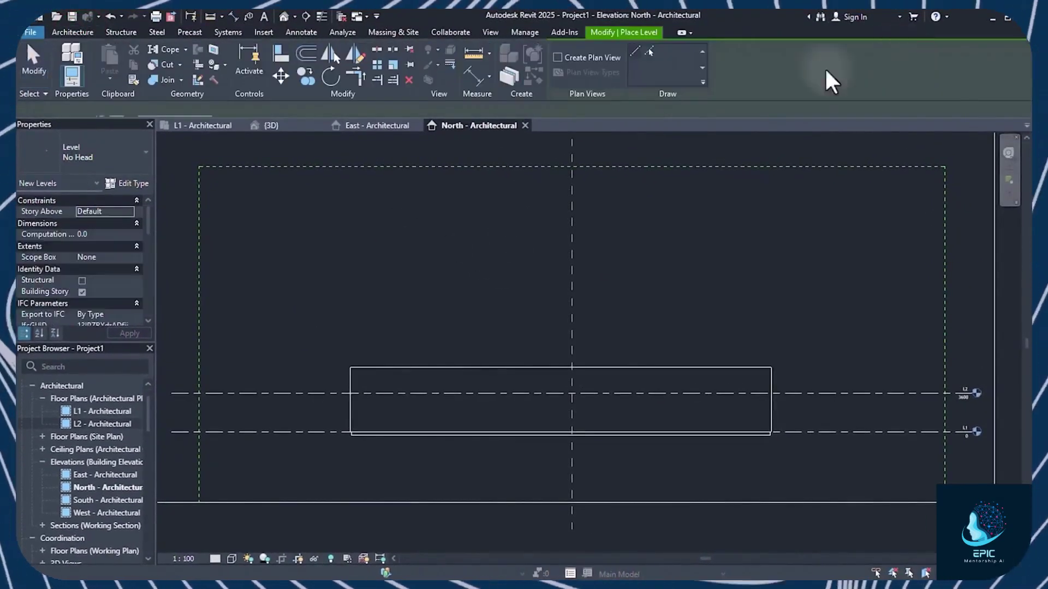
{"action": "left_click", "coordinate": [174, 366]}
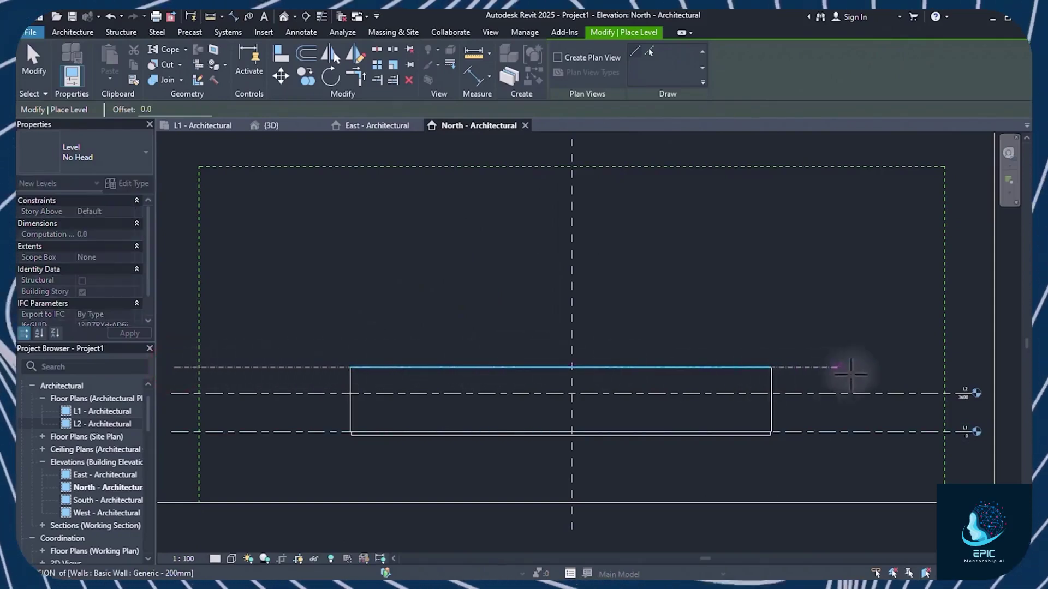
{"action": "scroll", "coordinate": [989, 374], "scroll_direction": "up", "scroll_amount": 1}
{"action": "scroll", "coordinate": [989, 374], "scroll_direction": "up", "scroll_amount": 2}
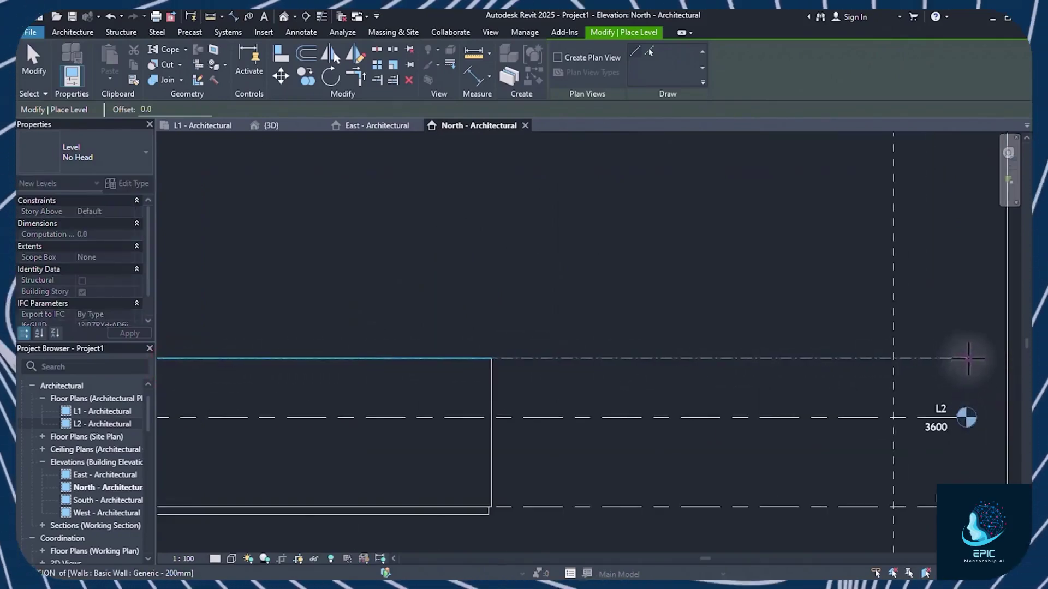
{"action": "left_click", "coordinate": [967, 359]}
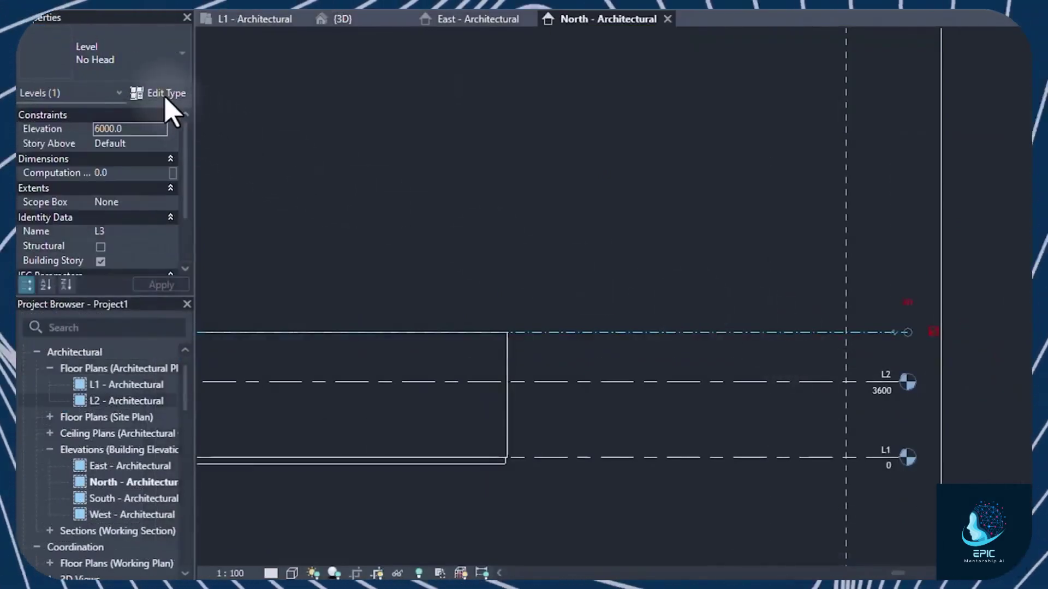
Step: Change the new level's type to Arch_8mm Head (Symbol Both Ends) and deselect the level
{"action": "left_click", "coordinate": [162, 94]}
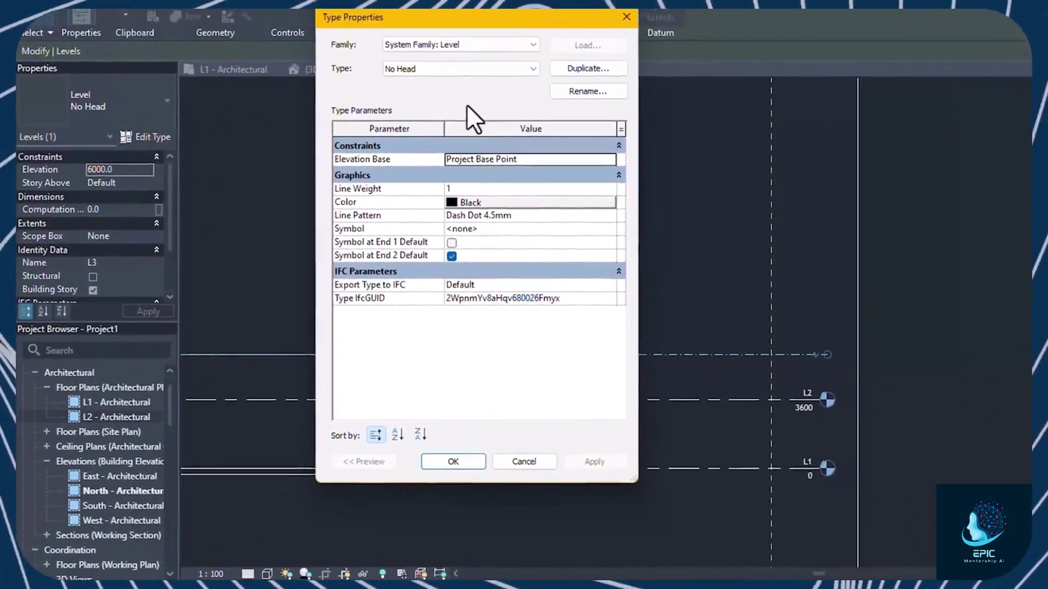
{"action": "left_click", "coordinate": [525, 77]}
{"action": "left_click", "coordinate": [517, 100]}
{"action": "left_click", "coordinate": [456, 463]}
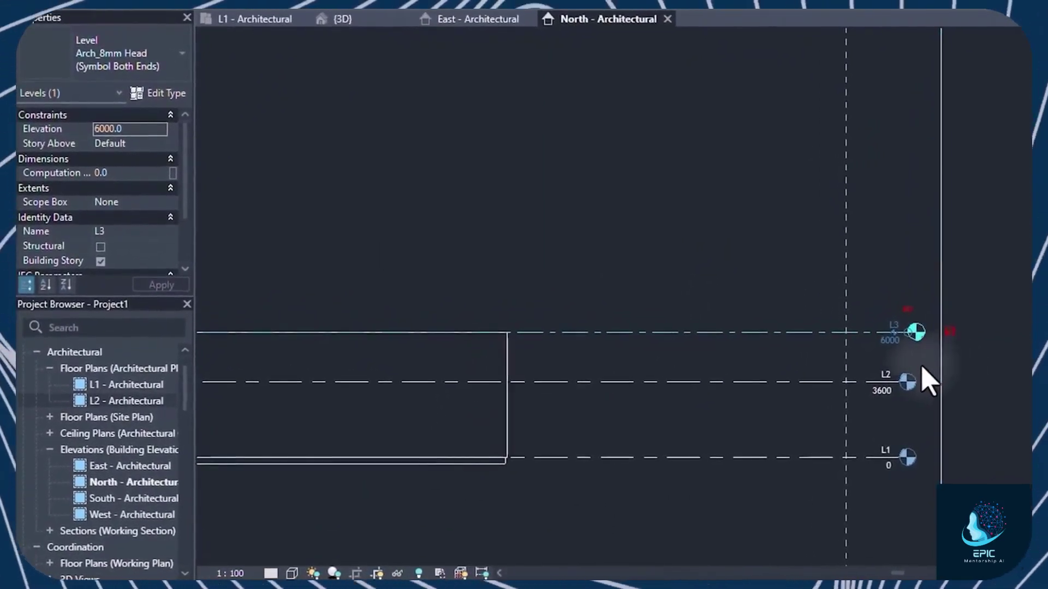
{"action": "middle_click_drag", "start_coordinate": [900, 452], "coordinate": [959, 375]}
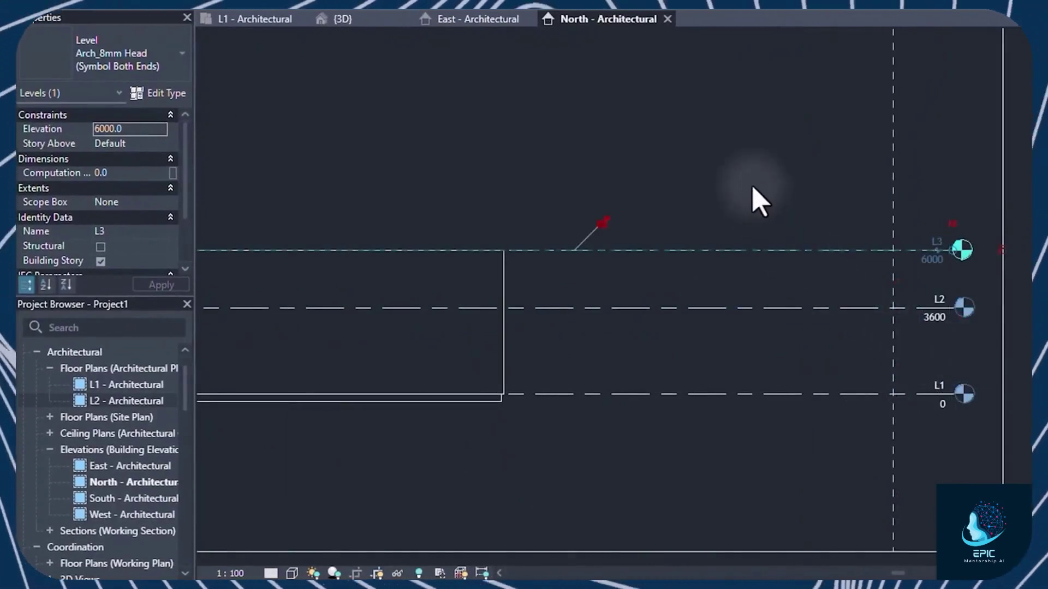
{"action": "left_click", "coordinate": [759, 202]}
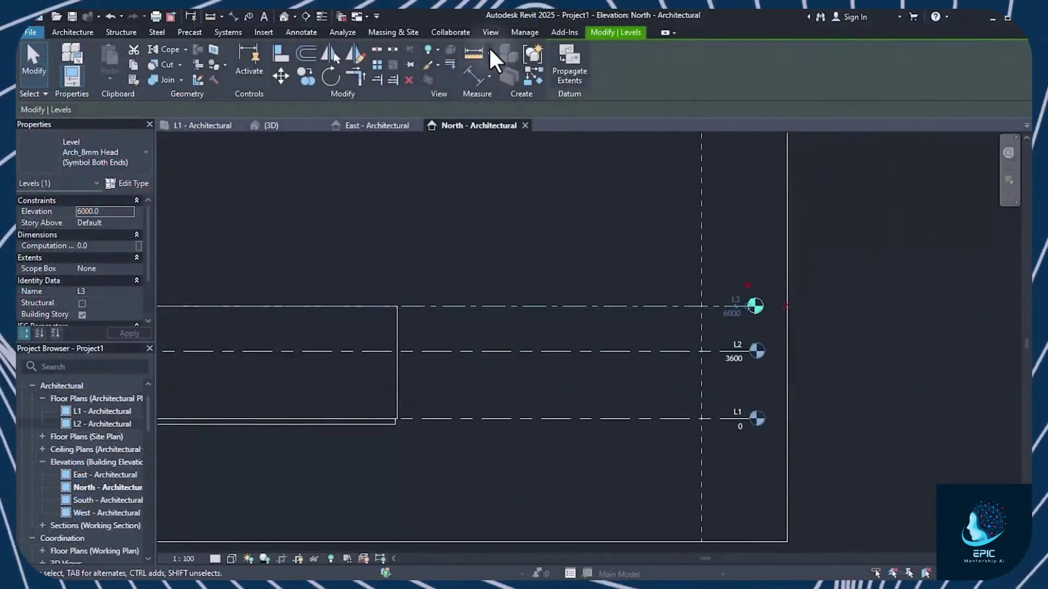
Step: Create an Architectural Plan floor plan view for level L3
{"action": "left_click", "coordinate": [490, 33]}
{"action": "left_click", "coordinate": [532, 49]}
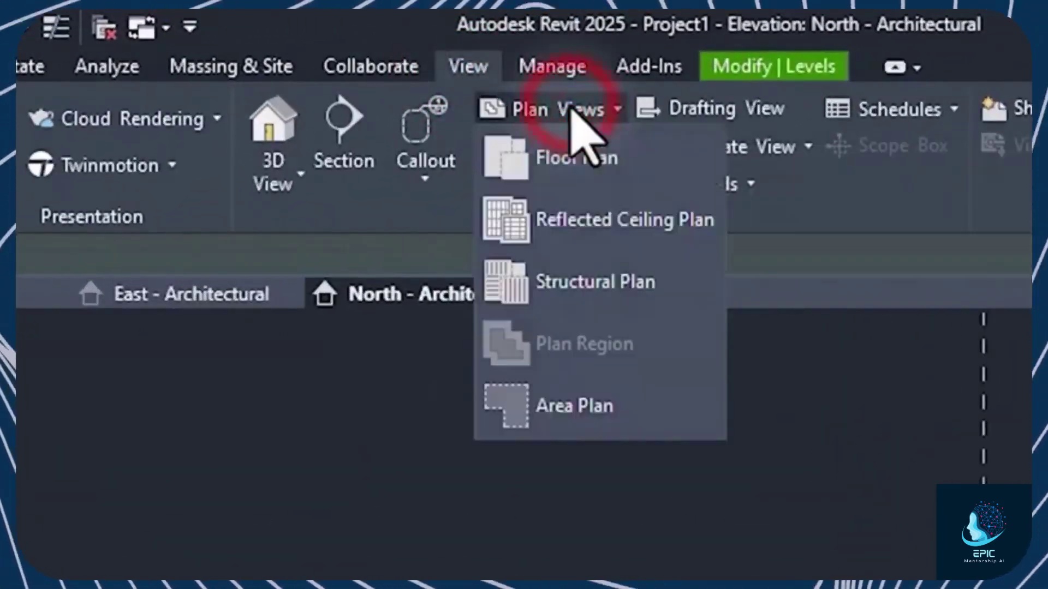
{"action": "left_click", "coordinate": [605, 175]}
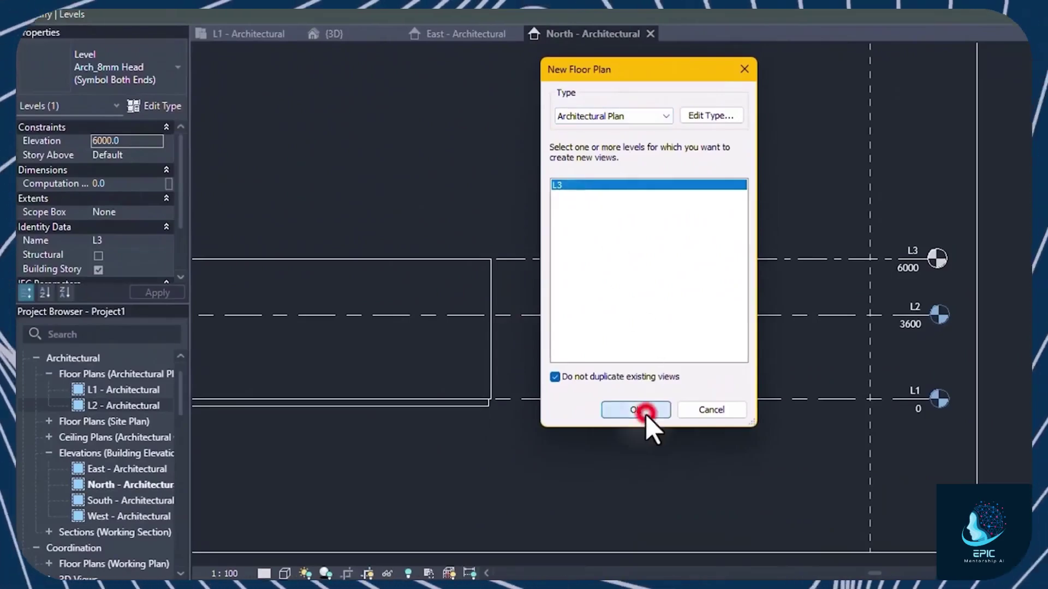
{"action": "left_click", "coordinate": [646, 410]}
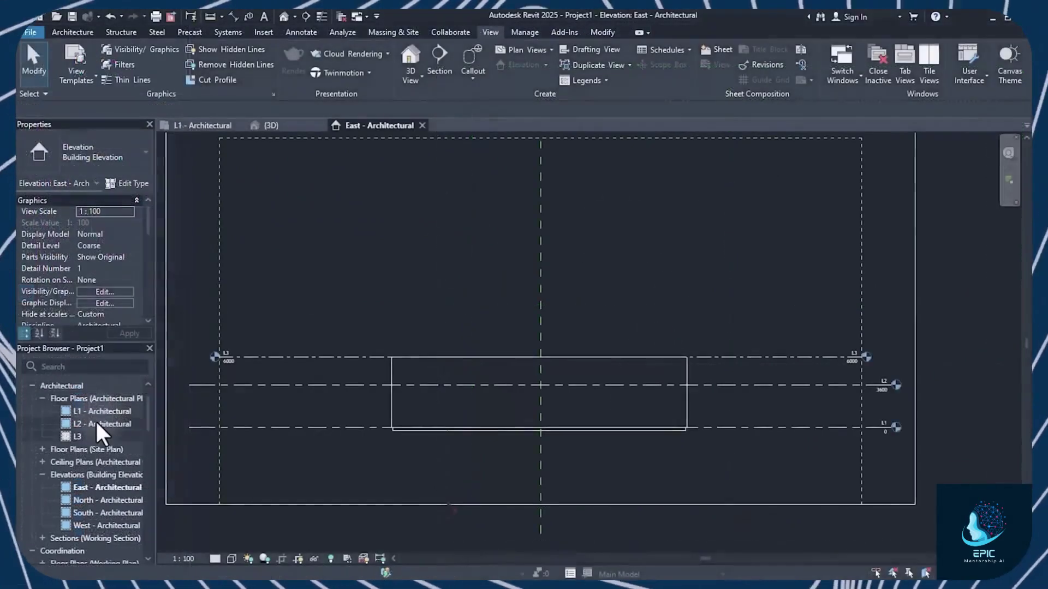
Step: Place a Building Elevation marker in the L2 - Architectural plan, outside the building near its upper-left corner
{"action": "double_click", "coordinate": [97, 421]}
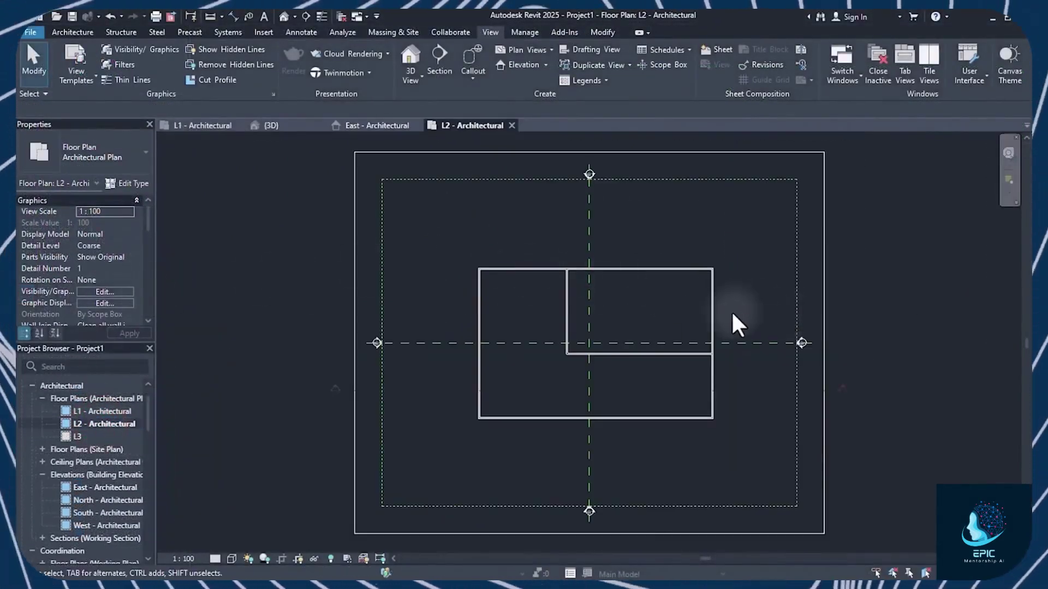
{"action": "scroll", "coordinate": [732, 314], "scroll_direction": "up", "scroll_amount": 3}
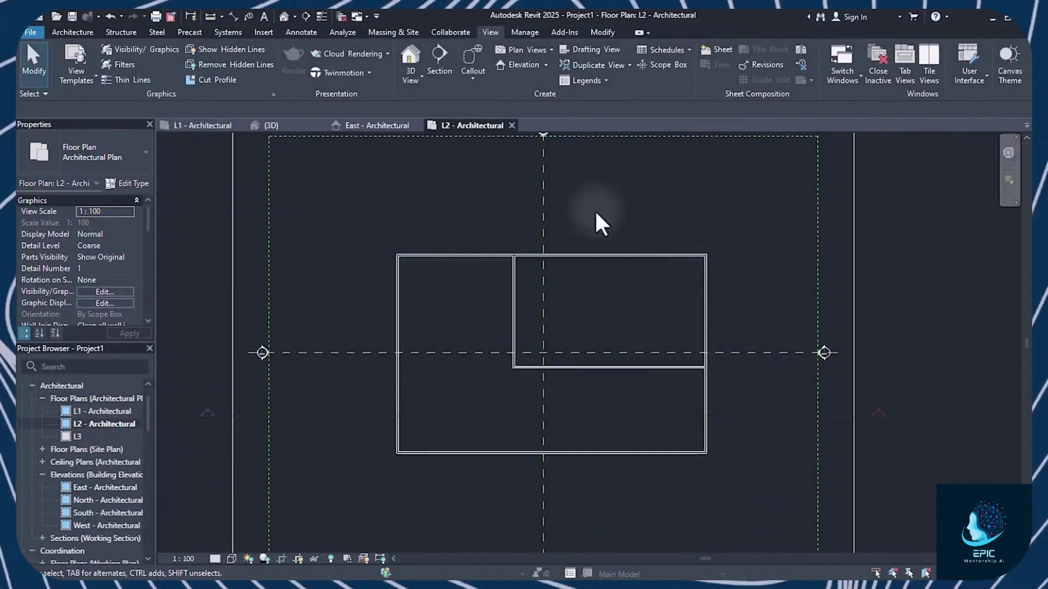
{"action": "left_click", "coordinate": [520, 66]}
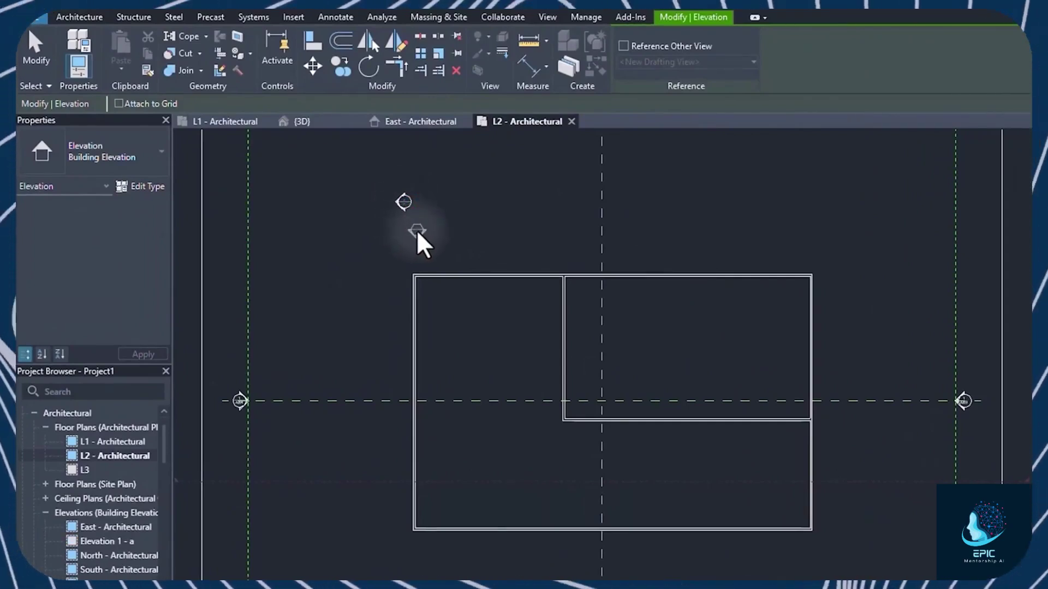
{"action": "key", "text": "Escape"}
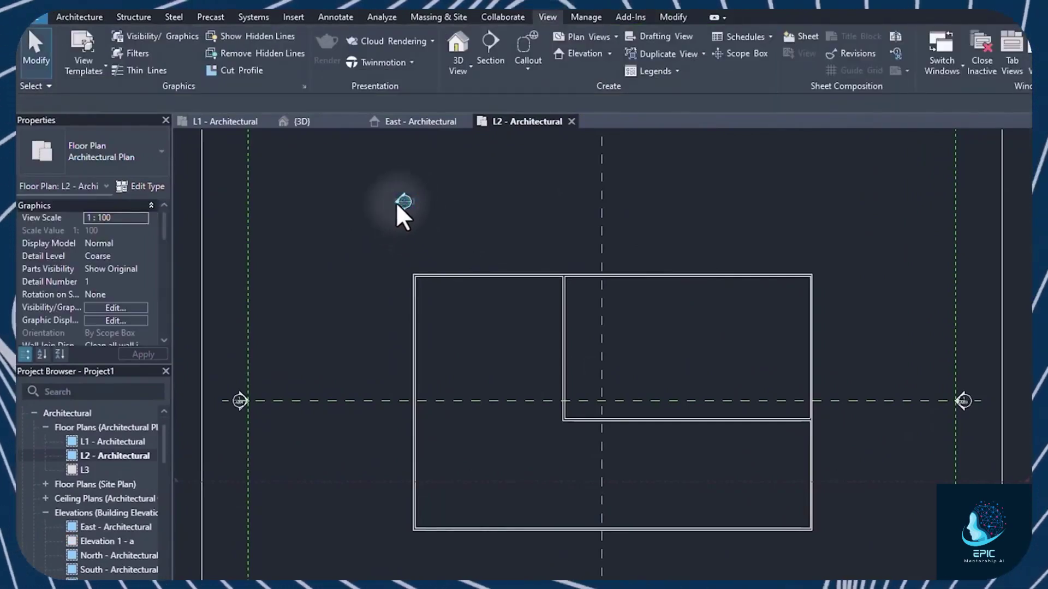
Step: Rotate the new elevation marker so its arrow points diagonally down toward the building
{"action": "scroll", "coordinate": [388, 203], "scroll_direction": "up", "scroll_amount": 3}
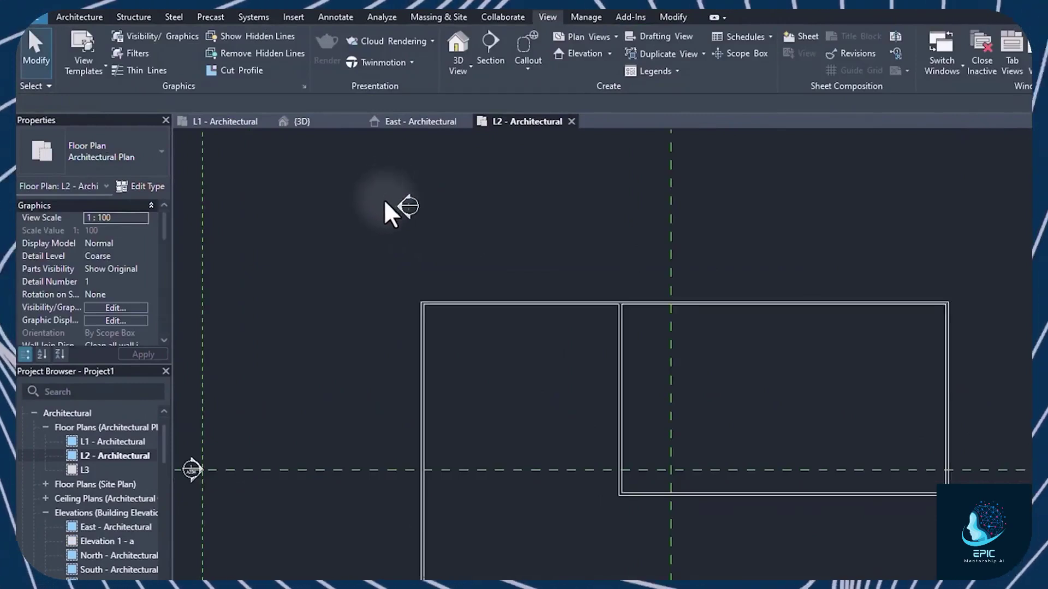
{"action": "left_click", "coordinate": [424, 214]}
{"action": "left_click", "coordinate": [368, 67]}
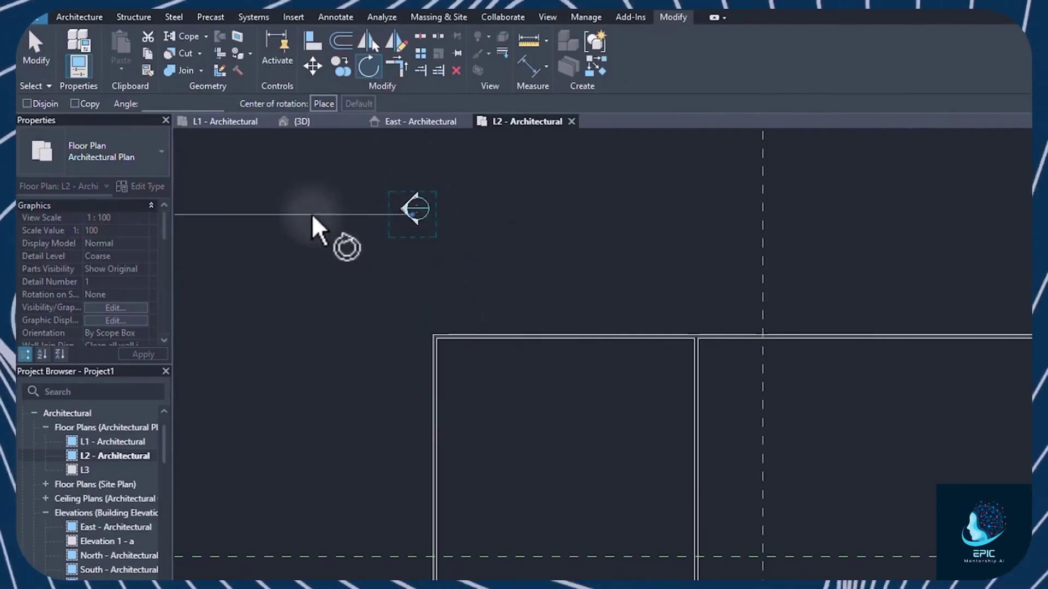
{"action": "left_click", "coordinate": [312, 215]}
{"action": "left_click", "coordinate": [451, 297]}
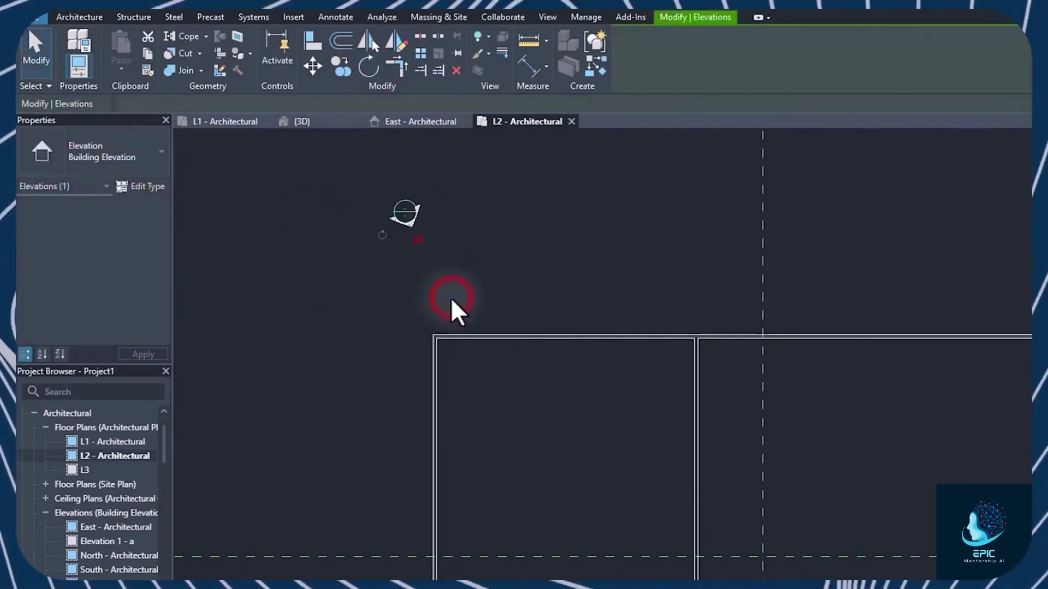
Step: Open and close the new diagonal elevation view, and inspect its extent line in the L2 - Architectural plan
{"action": "double_click", "coordinate": [435, 299]}
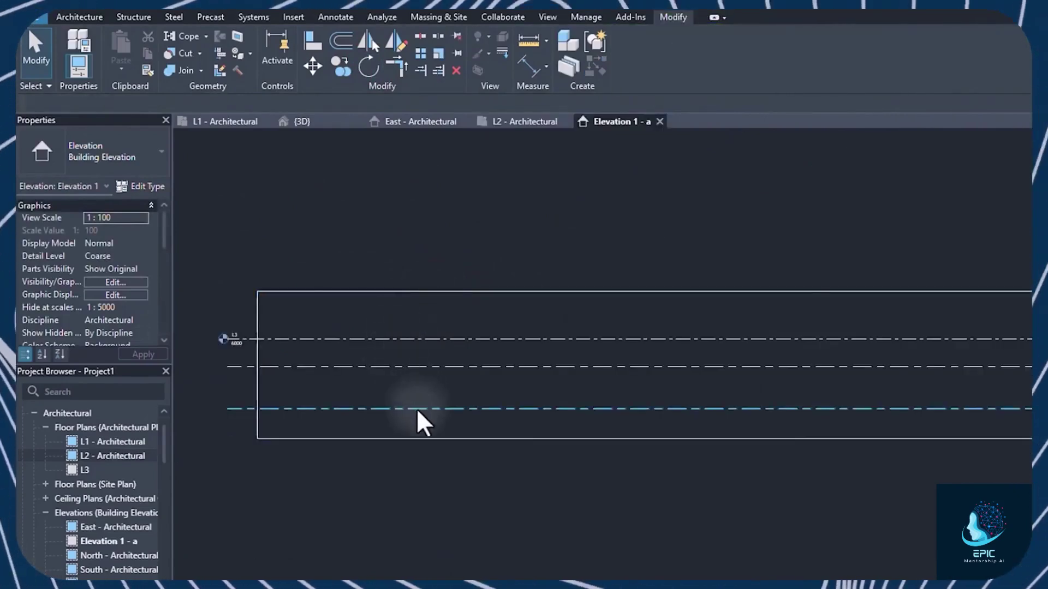
{"action": "key", "text": "ctrl+F4"}
{"action": "left_click", "coordinate": [421, 238]}
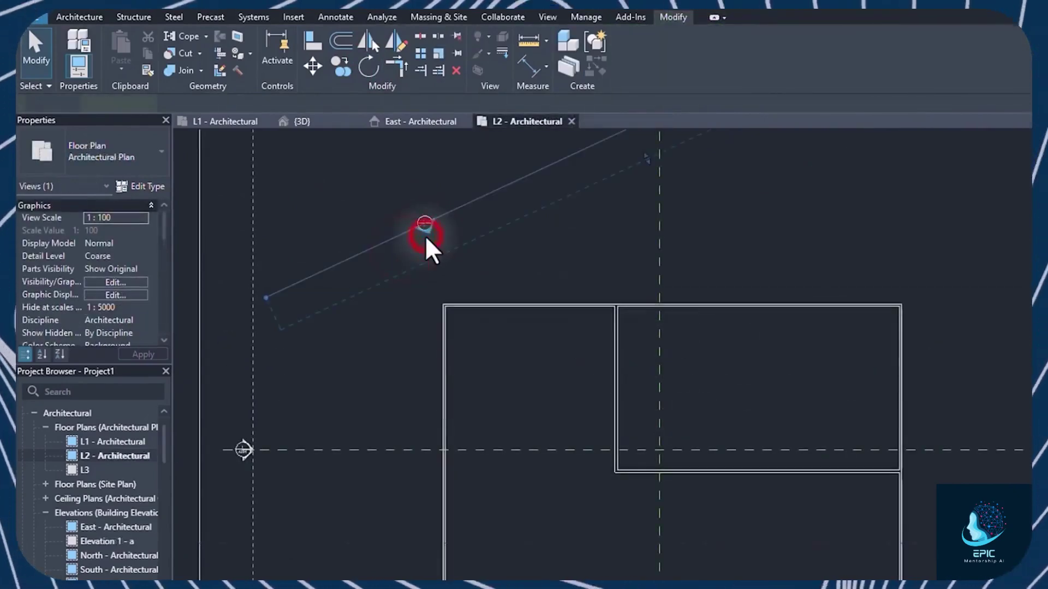
{"action": "scroll", "coordinate": [408, 292], "scroll_direction": "down", "scroll_amount": 4}
{"action": "scroll", "coordinate": [666, 195], "scroll_direction": "up", "scroll_amount": 3}
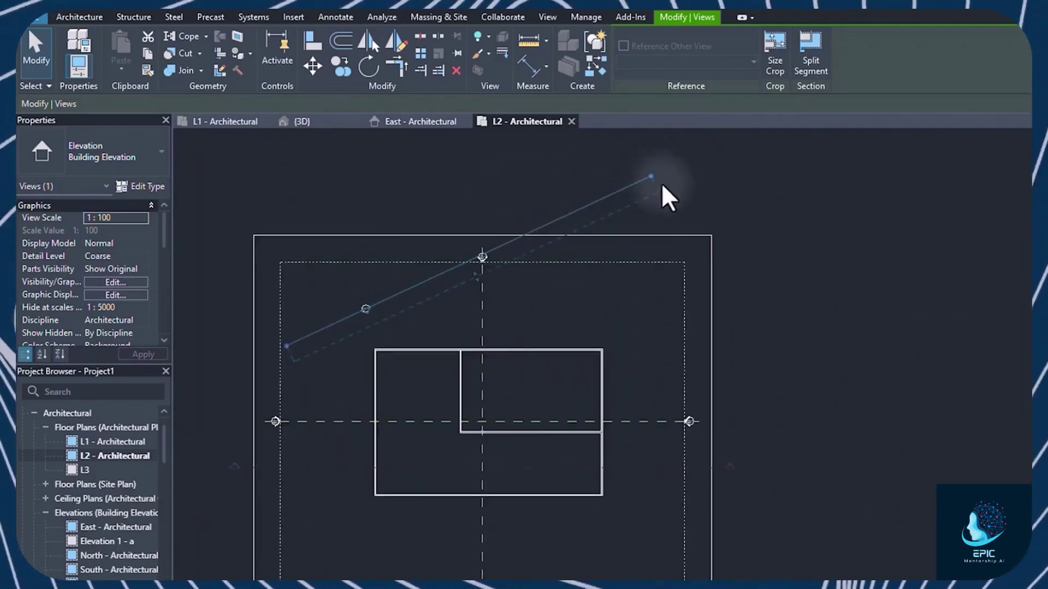
Step: In the 3D view, place M_Door-Passage-Single-Vision_Lite 750 x 2000mm doors in the front exterior wall and the short interior wall
{"action": "key", "text": "ctrl+Tab"}
{"action": "scroll", "coordinate": [597, 326], "scroll_direction": "down", "scroll_amount": 4}
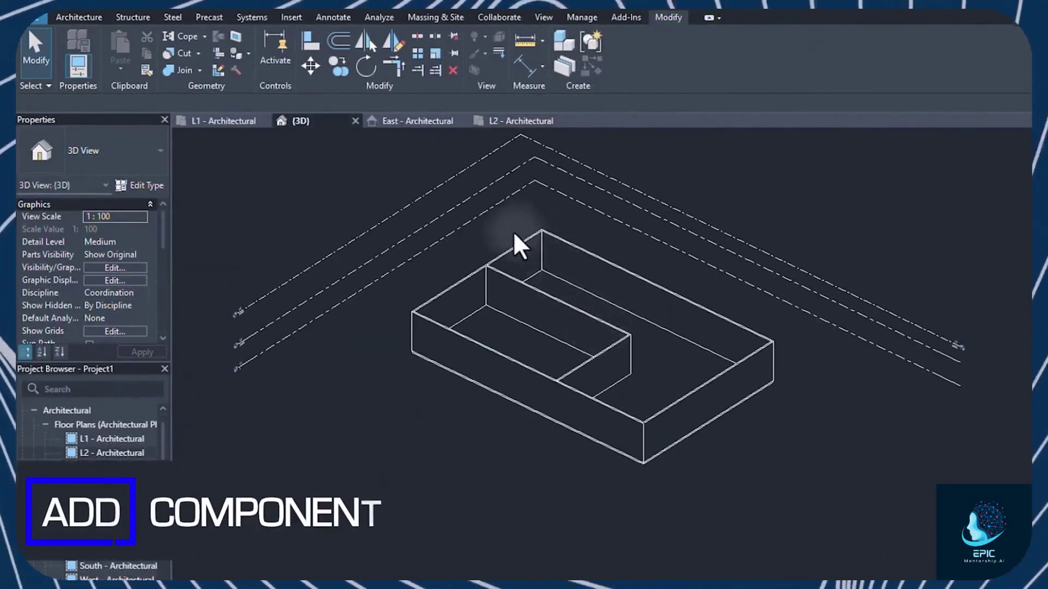
{"action": "scroll", "coordinate": [565, 292], "scroll_direction": "up", "scroll_amount": 3}
{"action": "scroll", "coordinate": [573, 428], "scroll_direction": "down", "scroll_amount": 3}
{"action": "scroll", "coordinate": [627, 428], "scroll_direction": "up", "scroll_amount": 4}
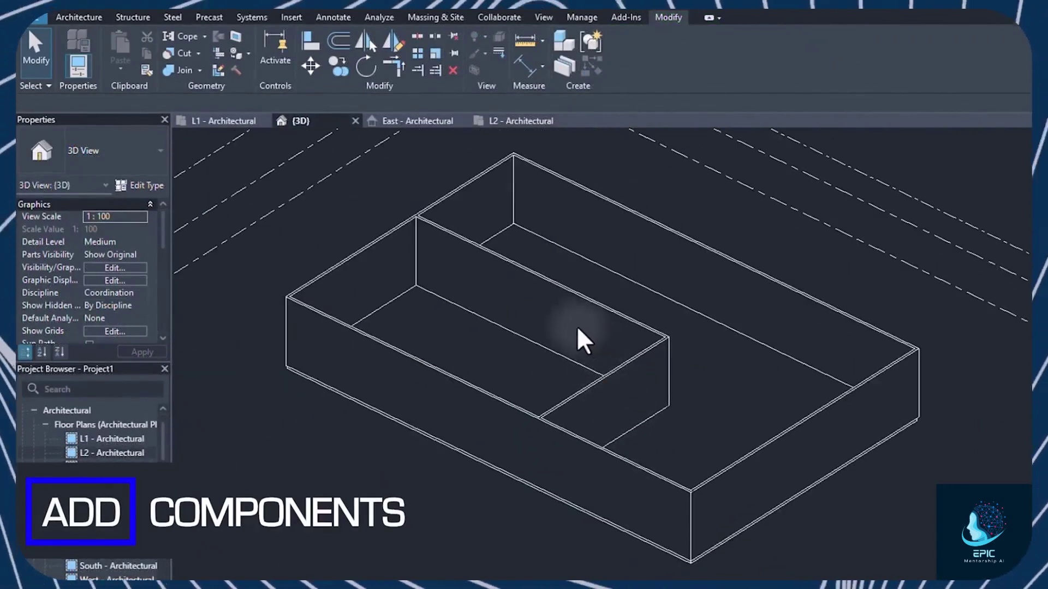
{"action": "left_click", "coordinate": [80, 16]}
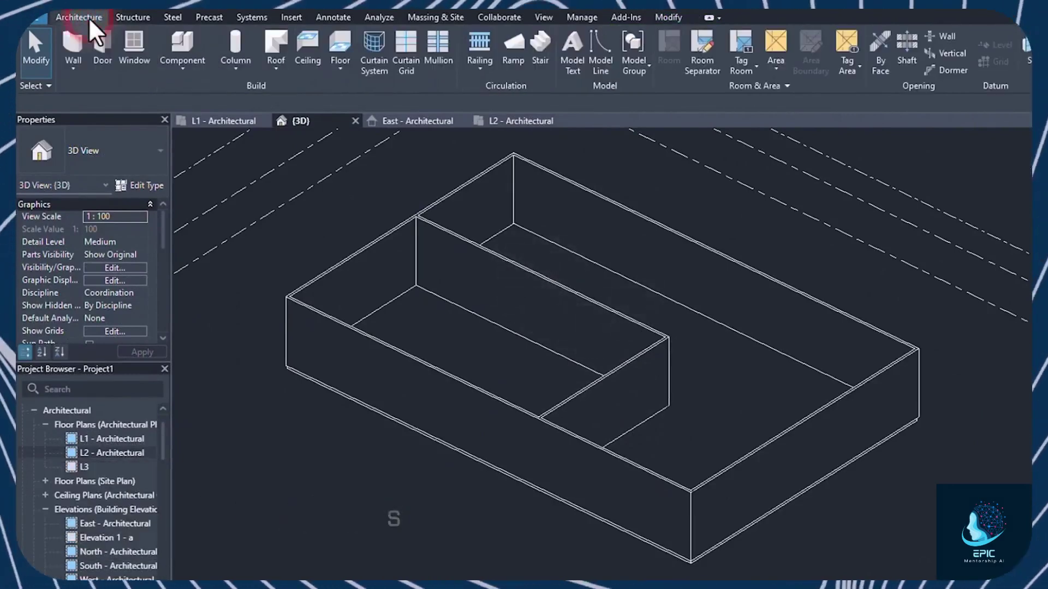
{"action": "left_click", "coordinate": [112, 48]}
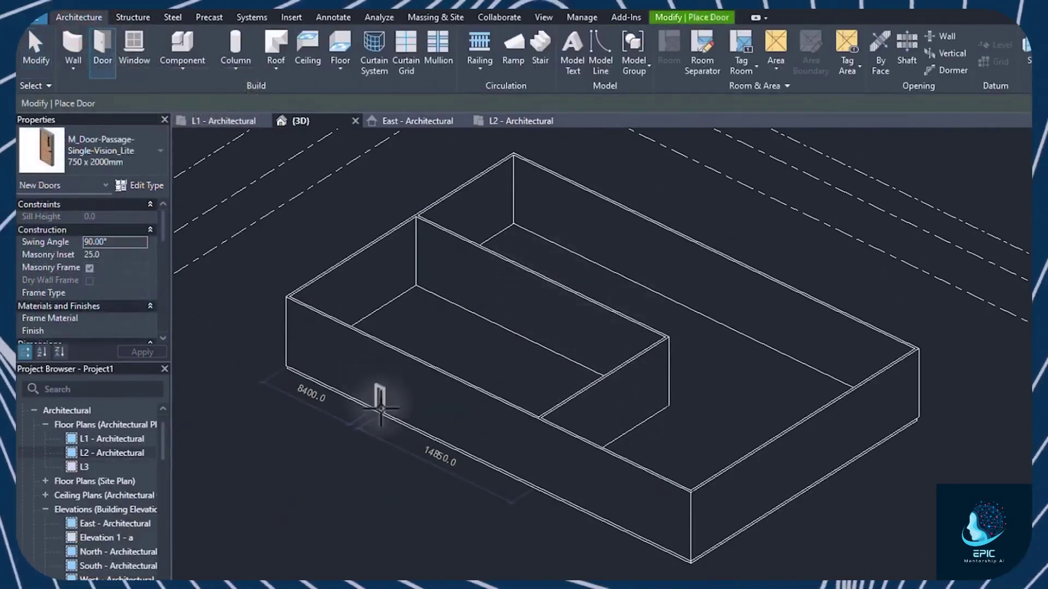
{"action": "scroll", "coordinate": [336, 393], "scroll_direction": "up", "scroll_amount": 4}
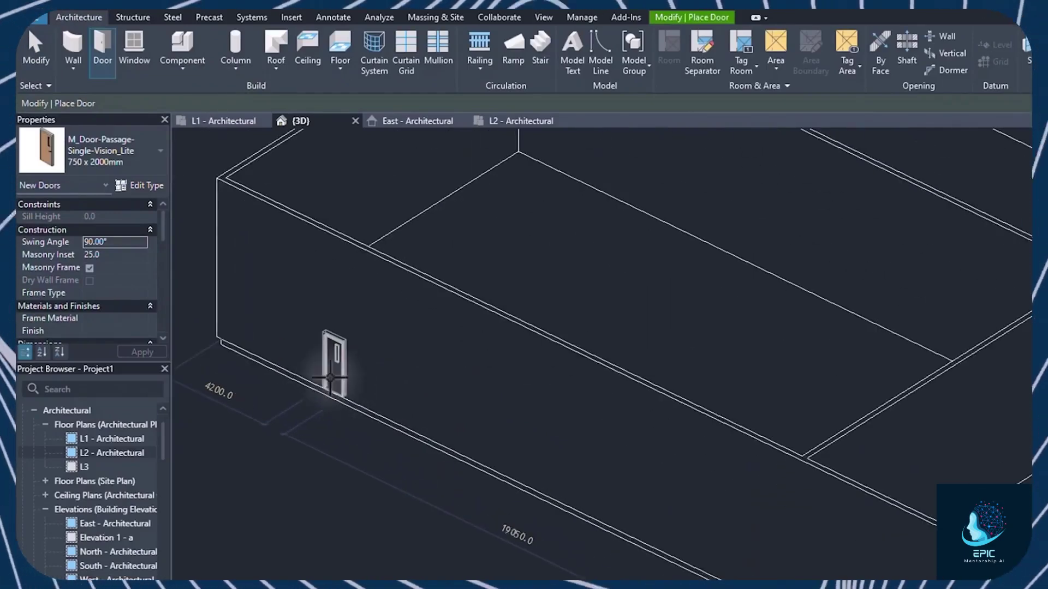
{"action": "left_click", "coordinate": [346, 397]}
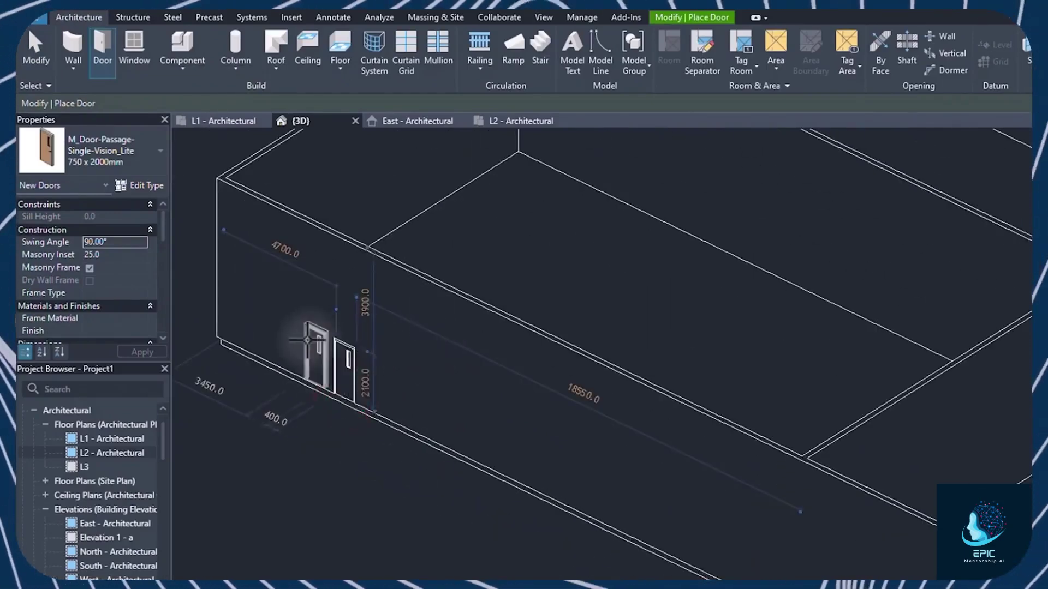
{"action": "scroll", "coordinate": [631, 369], "scroll_direction": "down", "scroll_amount": 4}
{"action": "key", "text": "Escape"}
Step: Place two M_Window-Fixed 600 x 900mm windows side by side in the front exterior wall, away from its door
{"action": "left_click", "coordinate": [133, 46]}
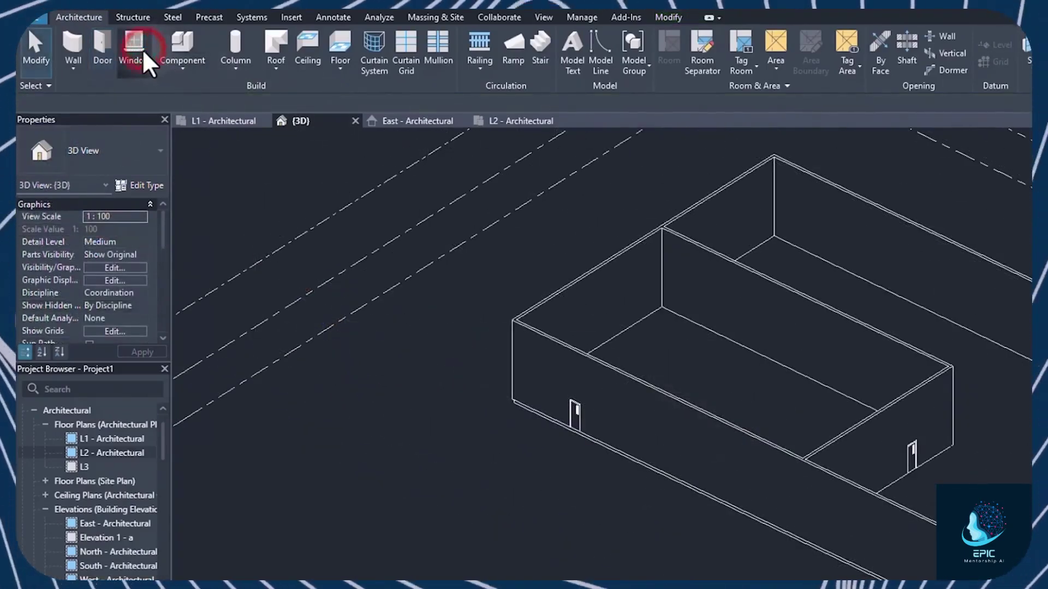
{"action": "scroll", "coordinate": [538, 374], "scroll_direction": "up", "scroll_amount": 4}
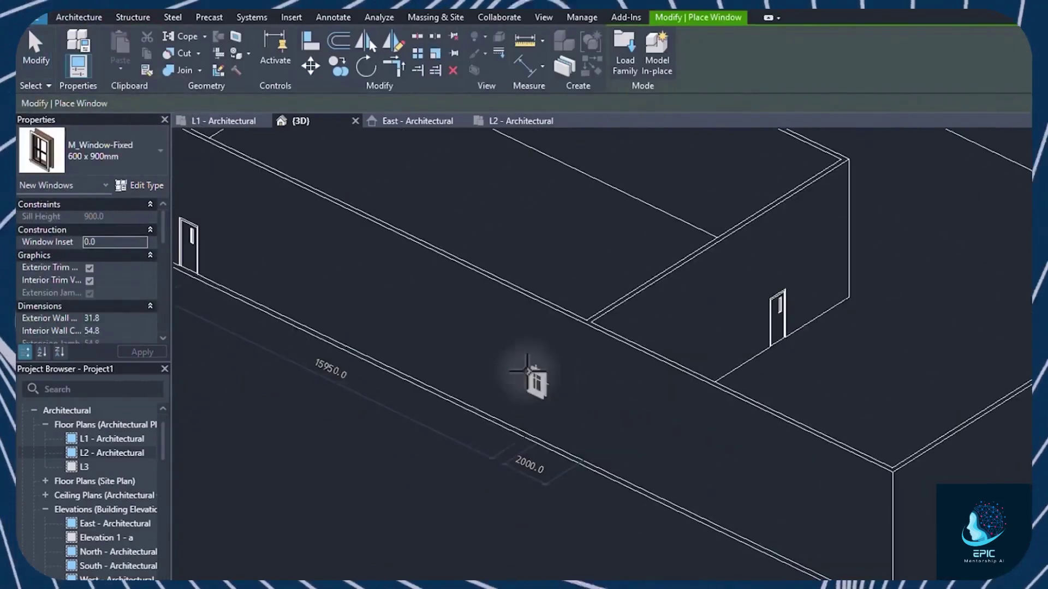
{"action": "left_click", "coordinate": [488, 354]}
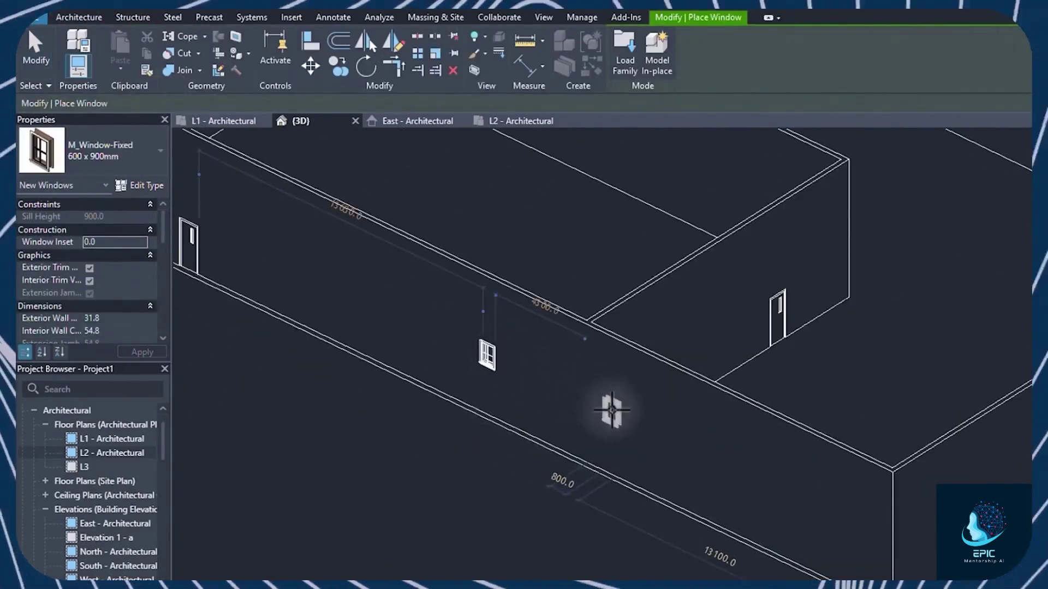
{"action": "left_click", "coordinate": [619, 420]}
{"action": "key", "text": "Escape"}
Step: Change the window farther from the front door to type M_Window-Double-Hung 600 x 1100mm
{"action": "scroll", "coordinate": [638, 412], "scroll_direction": "up", "scroll_amount": 3}
{"action": "left_click", "coordinate": [658, 398]}
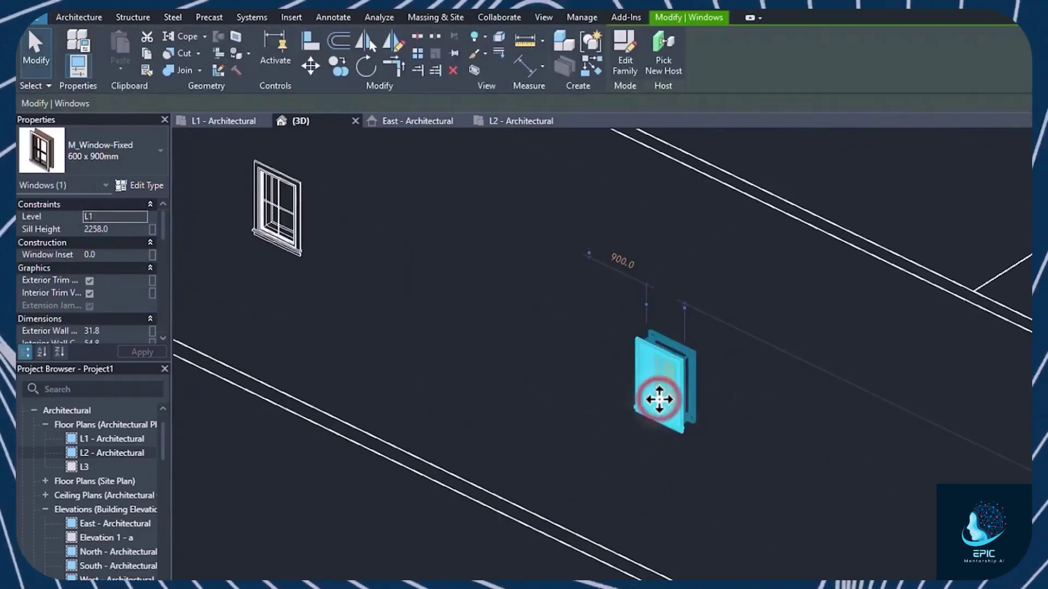
{"action": "left_click", "coordinate": [140, 153]}
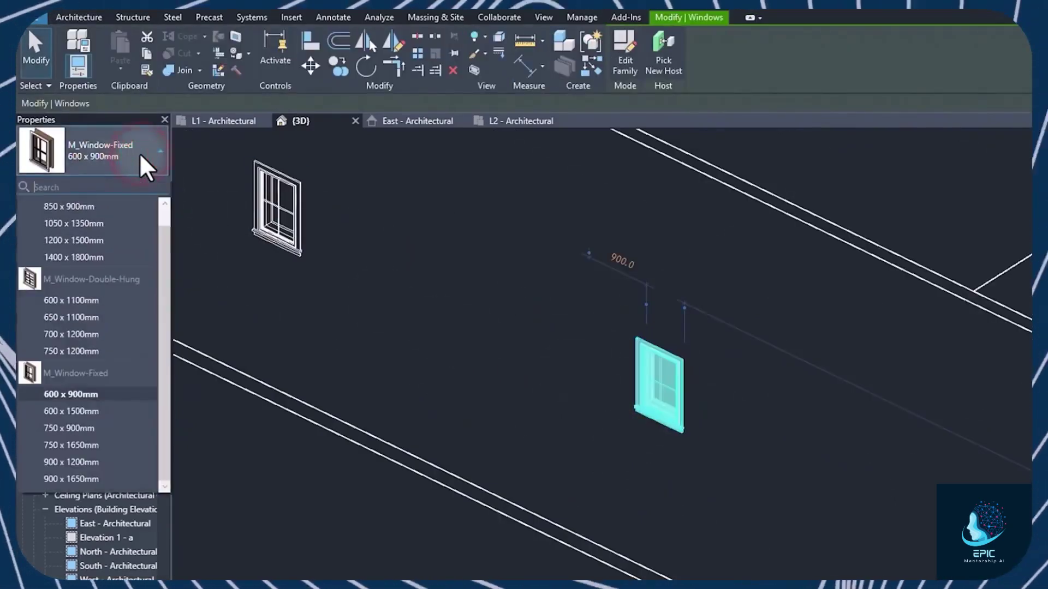
{"action": "left_click", "coordinate": [69, 304]}
{"action": "left_click", "coordinate": [744, 404]}
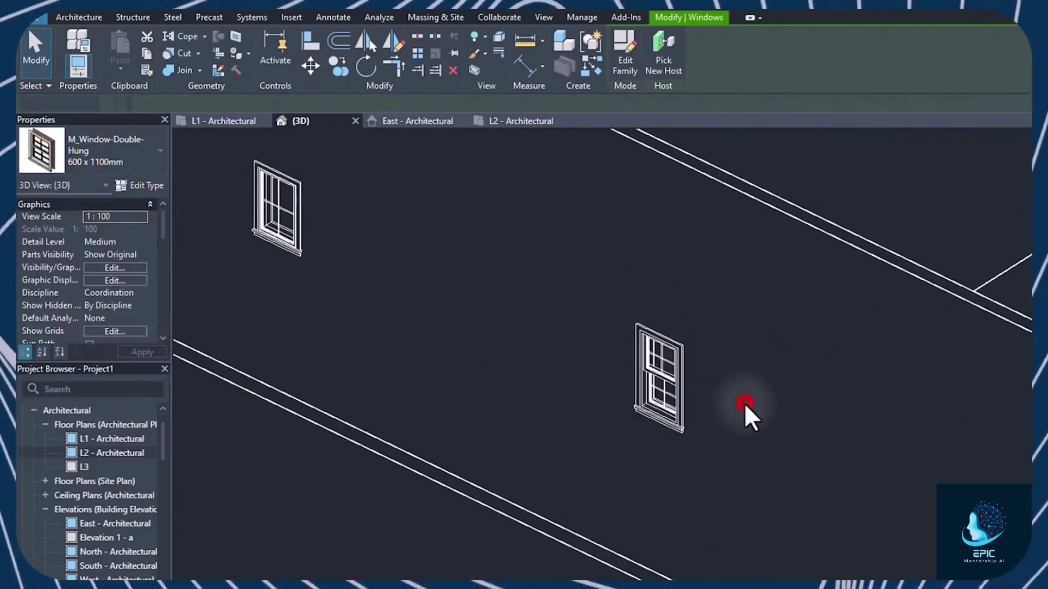
{"action": "scroll", "coordinate": [677, 371], "scroll_direction": "down", "scroll_amount": 5}
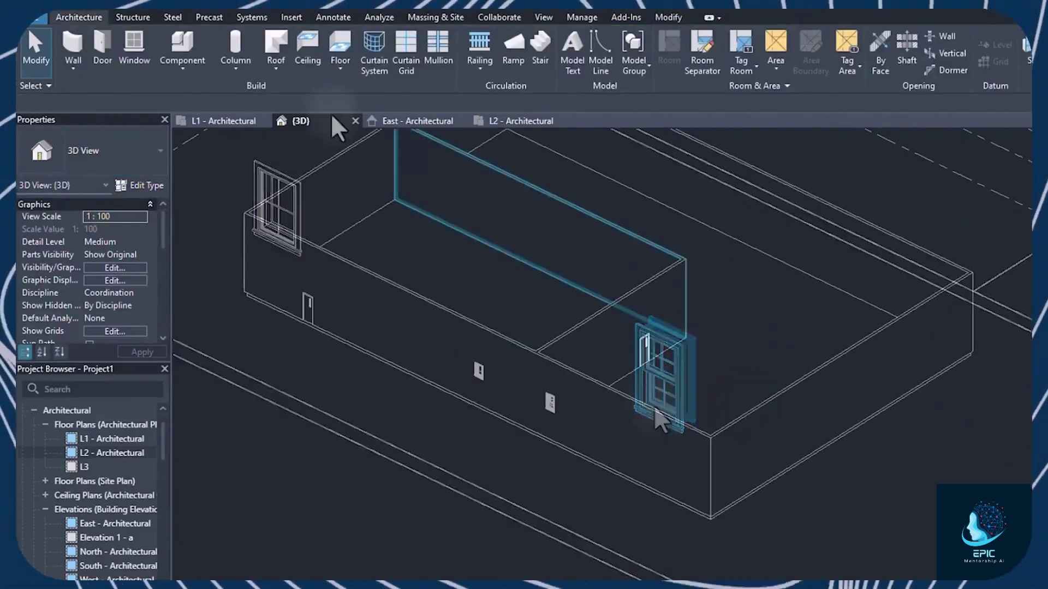
Step: Place an M_RPC Tree - Deciduous component, type Hawthorn - 7.4 Meters, outside the front wall near the door
{"action": "left_click", "coordinate": [186, 44]}
{"action": "left_click", "coordinate": [160, 157]}
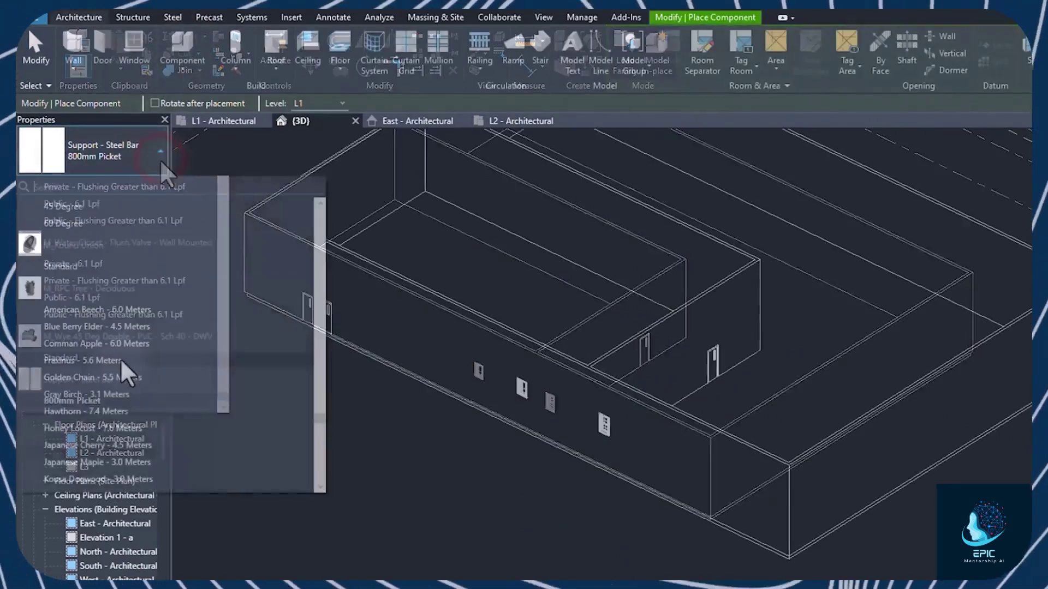
{"action": "left_click", "coordinate": [107, 412]}
{"action": "scroll", "coordinate": [276, 361], "scroll_direction": "down", "scroll_amount": 6}
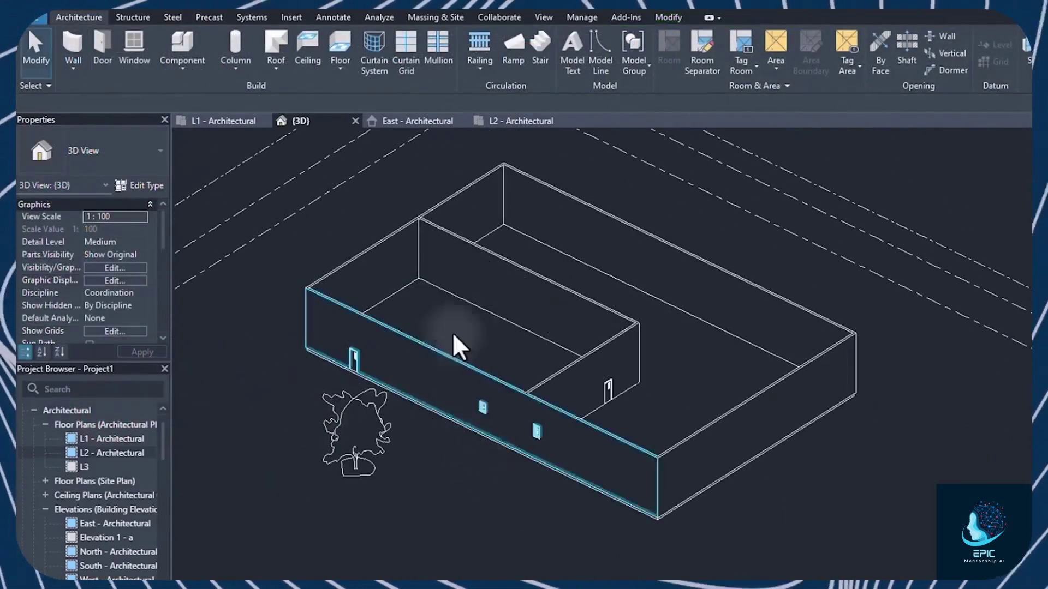
Step: Start a roof by footprint and move its base level to L3
{"action": "left_click", "coordinate": [279, 37]}
{"action": "left_click", "coordinate": [422, 312]}
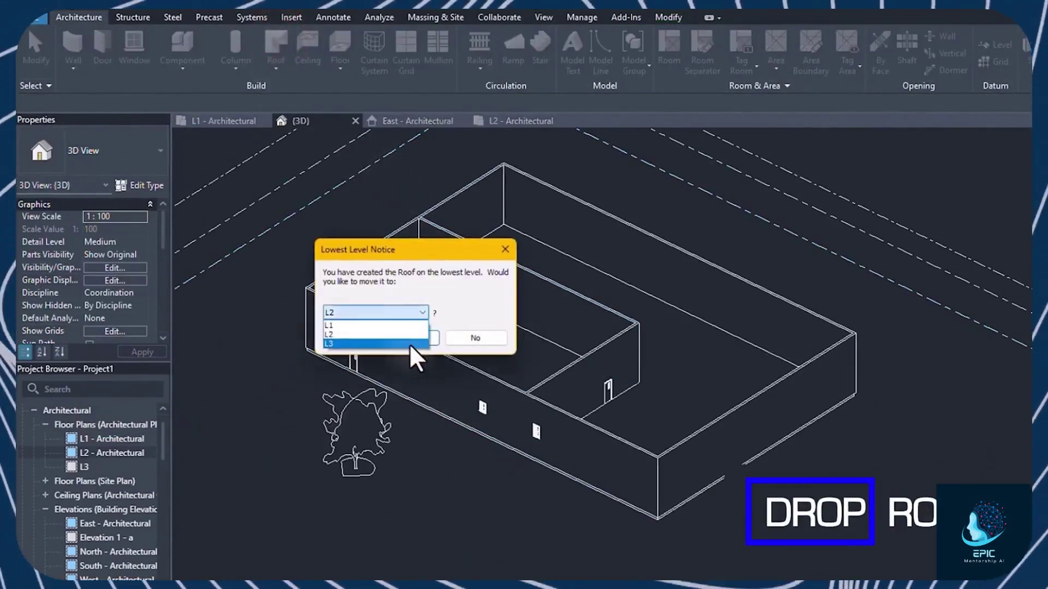
{"action": "left_click", "coordinate": [408, 346]}
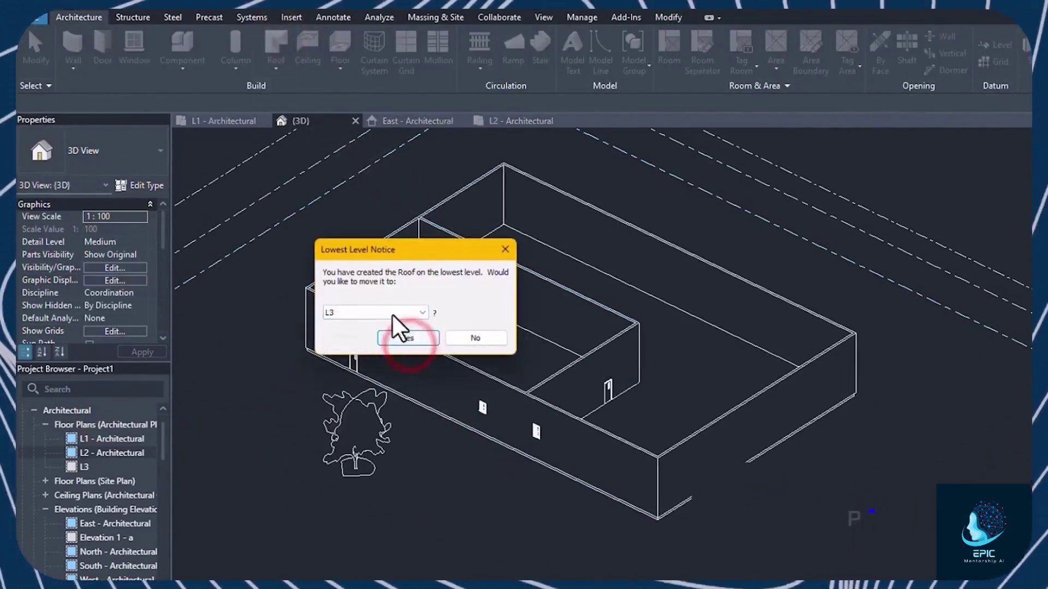
{"action": "left_click", "coordinate": [410, 337]}
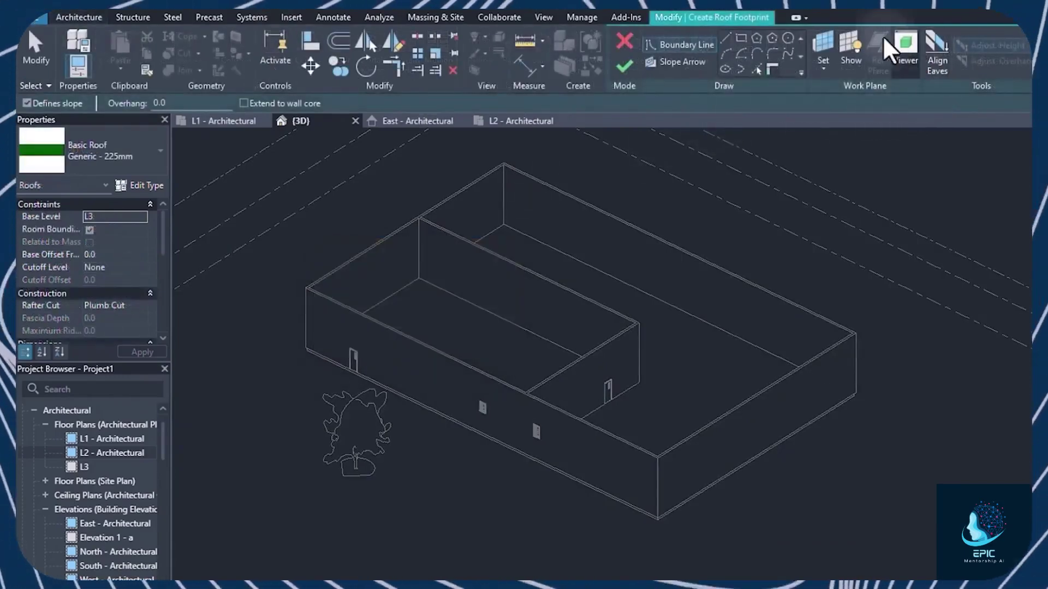
Step: Display the work plane grid and choose Level : L1 as the new work plane for the roof sketch
{"action": "left_click", "coordinate": [846, 47]}
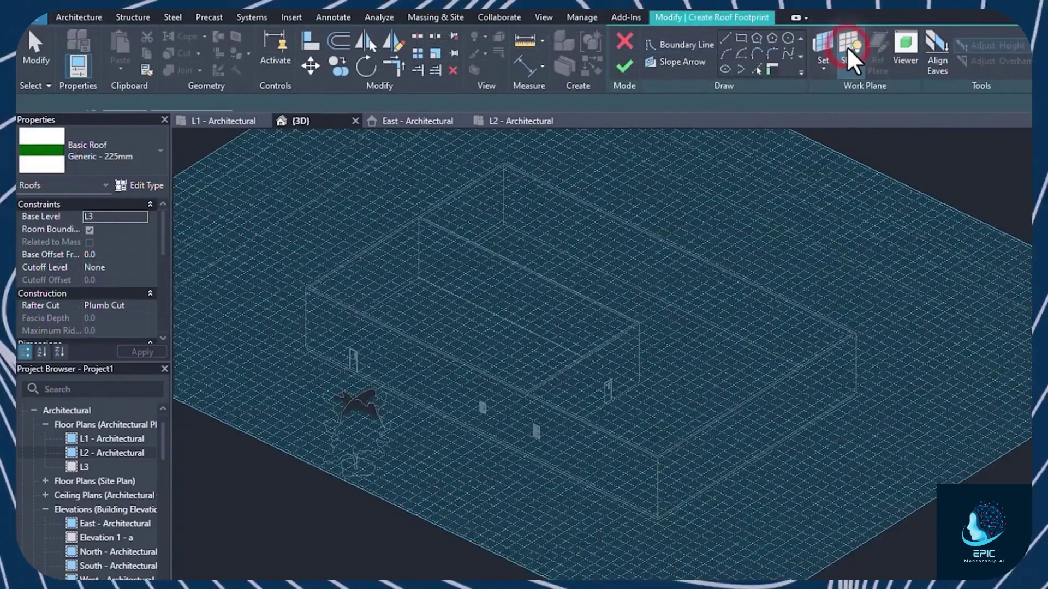
{"action": "left_click", "coordinate": [823, 68]}
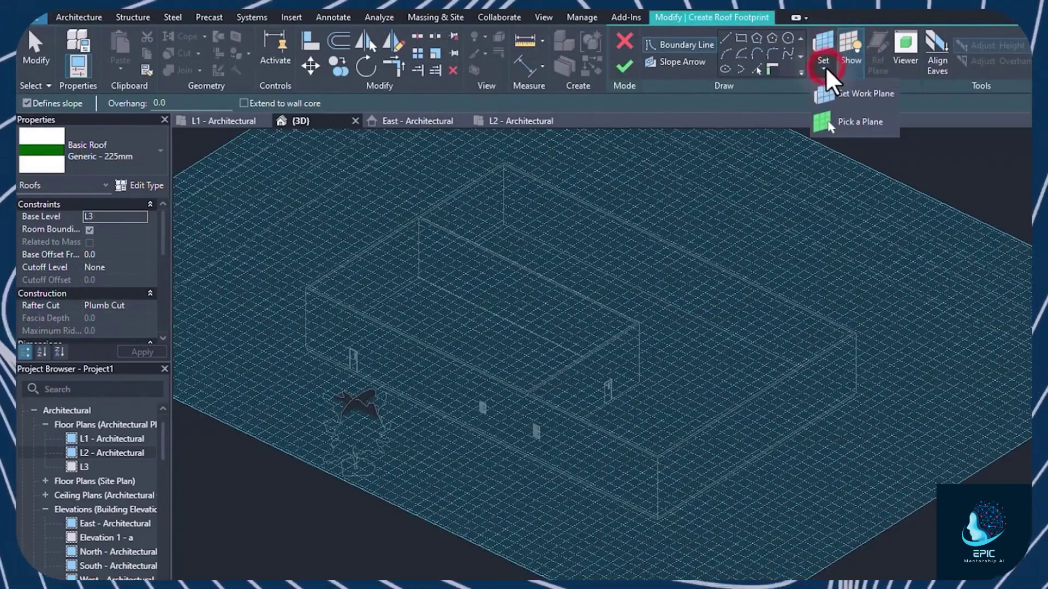
{"action": "left_click", "coordinate": [853, 91]}
{"action": "left_click_drag", "start_coordinate": [580, 214], "coordinate": [828, 200]}
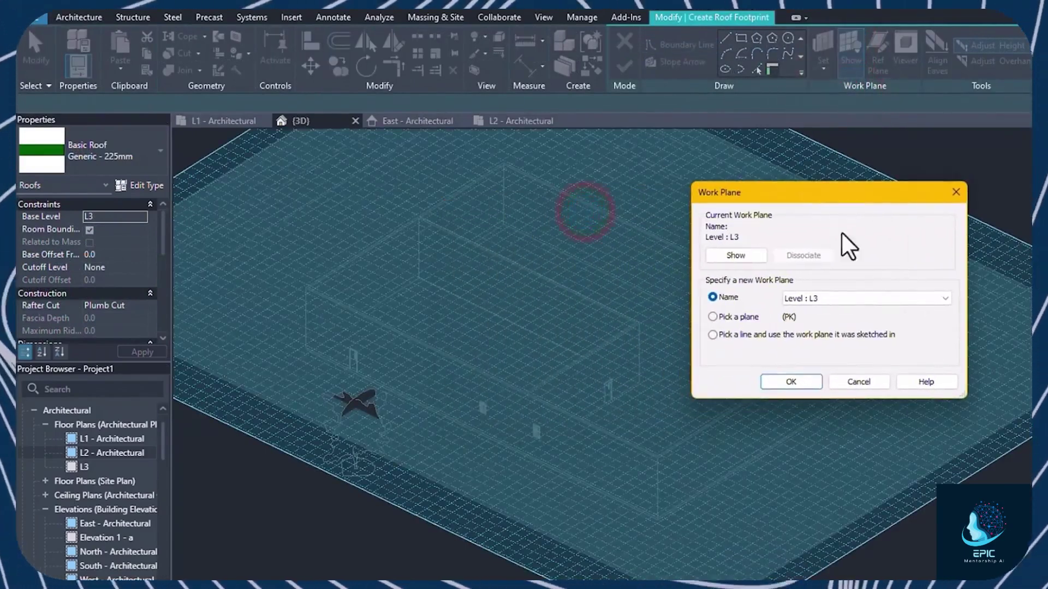
{"action": "left_click", "coordinate": [845, 299]}
{"action": "left_click", "coordinate": [836, 318]}
{"action": "left_click", "coordinate": [841, 300]}
{"action": "left_click", "coordinate": [839, 312]}
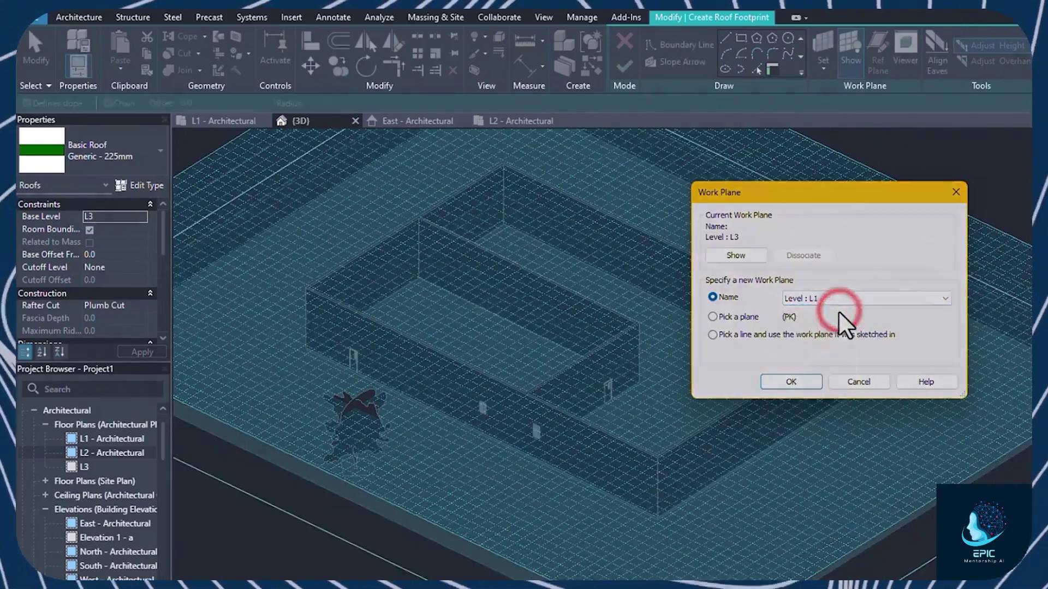
{"action": "key", "text": "Return"}
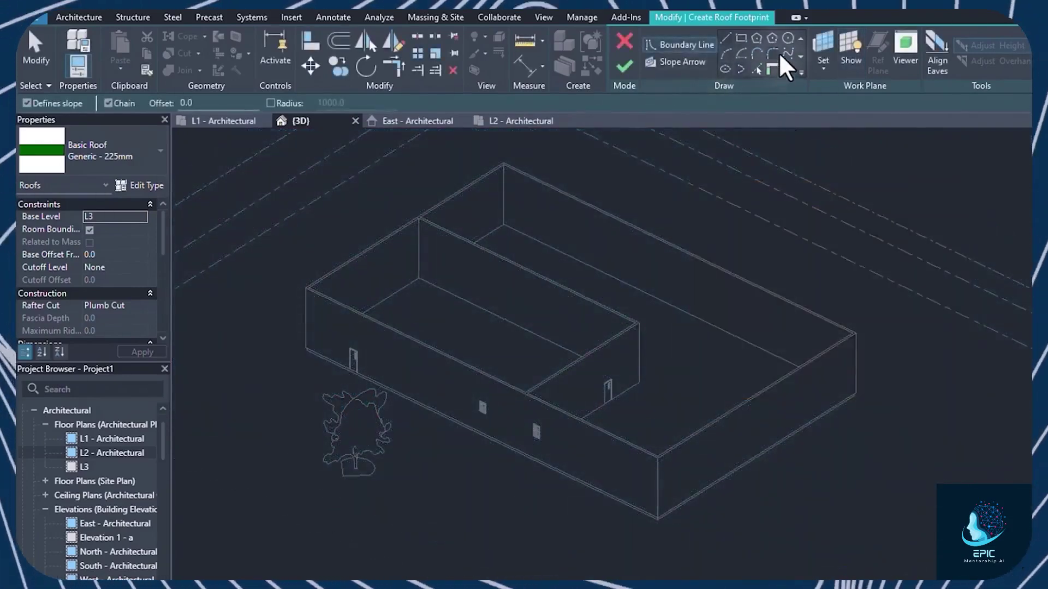
Step: Sketch a closed roof boundary with sloped lines through the four outer corners of the building's exterior walls
{"action": "left_click", "coordinate": [726, 38]}
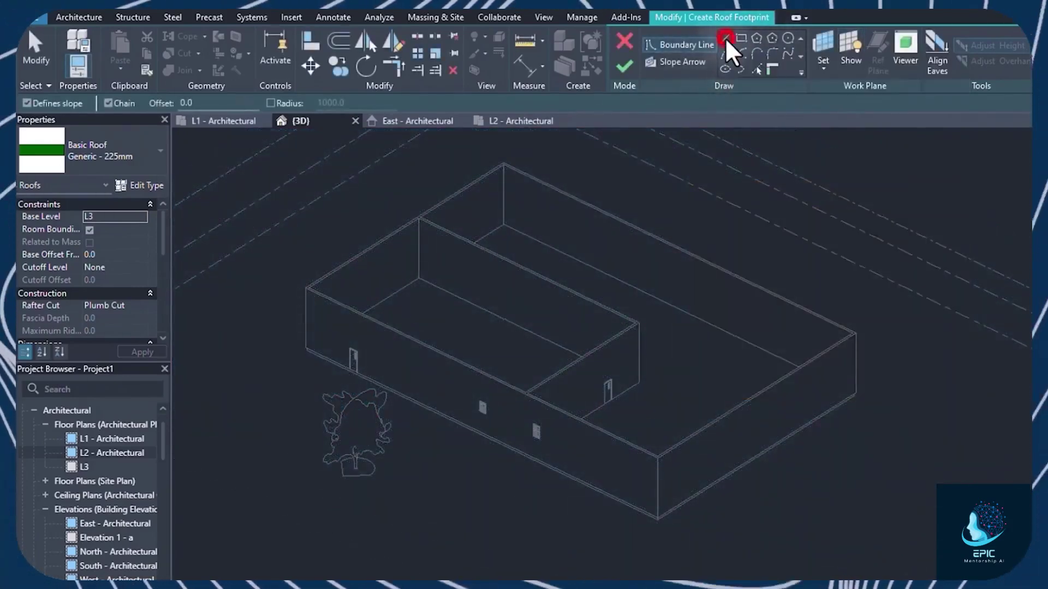
{"action": "left_click", "coordinate": [305, 287]}
{"action": "left_click", "coordinate": [504, 164]}
{"action": "left_click", "coordinate": [854, 333]}
{"action": "left_click", "coordinate": [658, 458]}
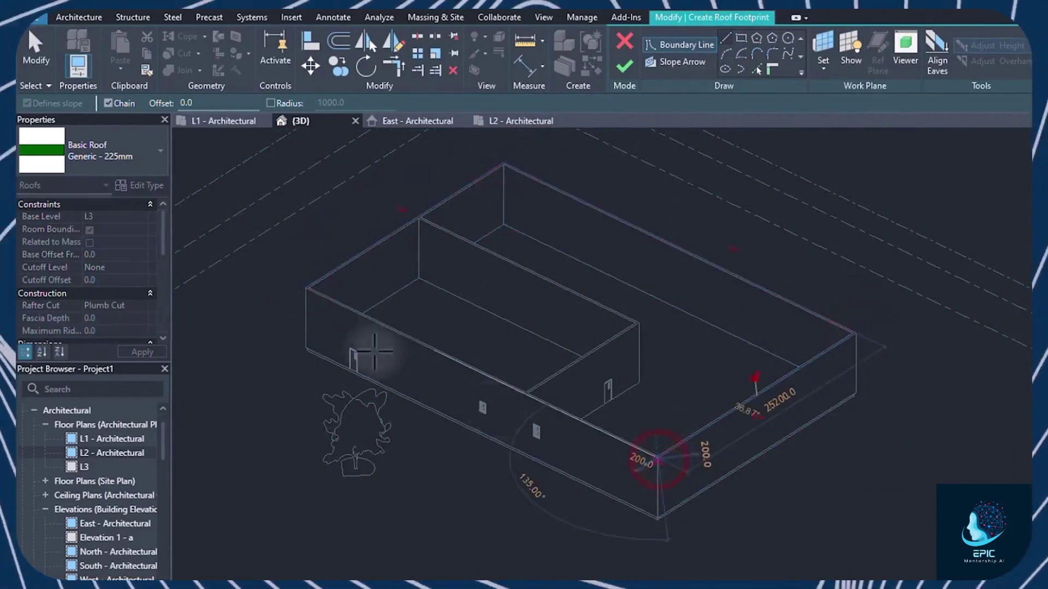
{"action": "left_click", "coordinate": [304, 288]}
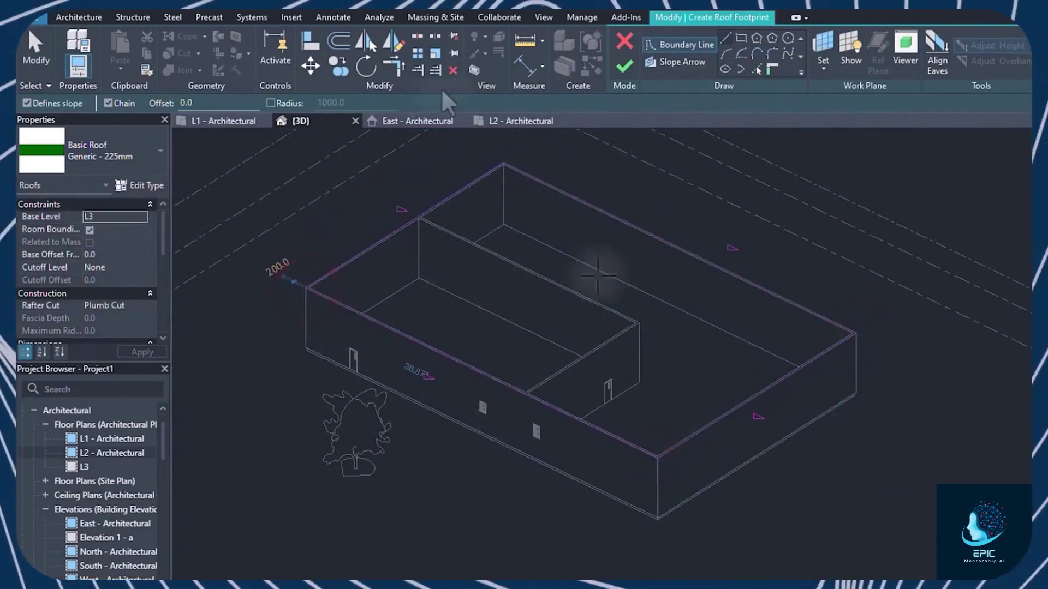
Step: Finish the roof footprint, attach the highlighted walls to the roof, and deselect it
{"action": "left_click", "coordinate": [624, 68]}
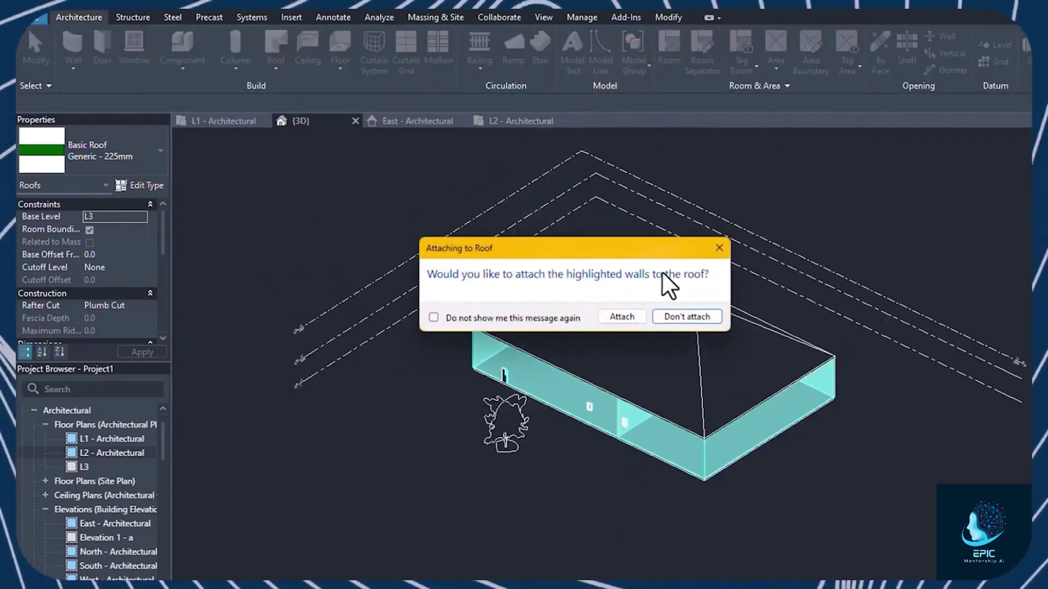
{"action": "left_click", "coordinate": [631, 320]}
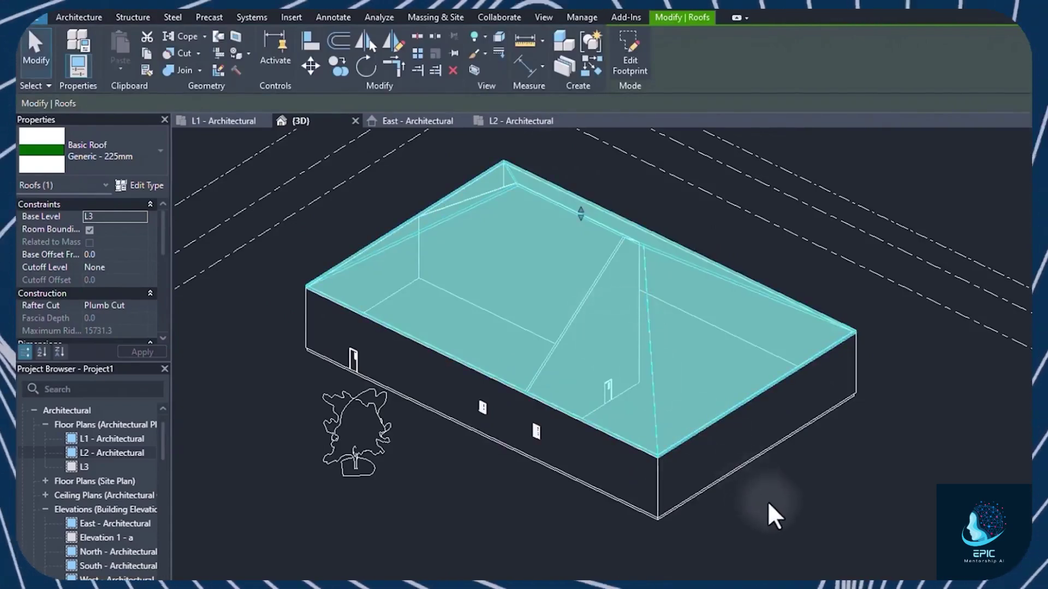
{"action": "left_click", "coordinate": [768, 501]}
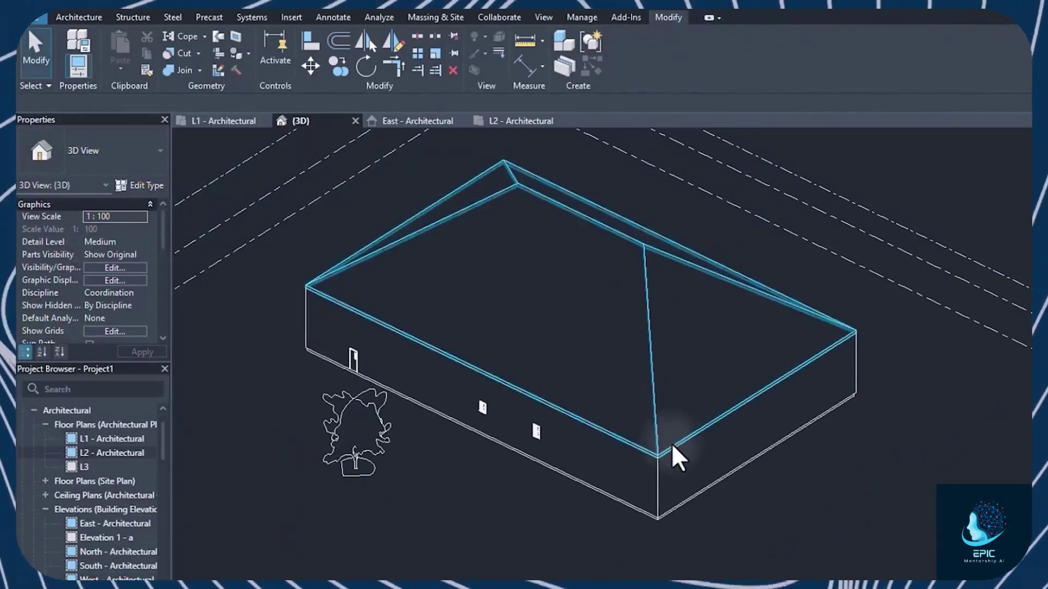
Step: Edit the roof footprint, redraw it as a rectangle without defined slope between opposite building corners, and attach the highlighted walls to it
{"action": "double_click", "coordinate": [671, 444]}
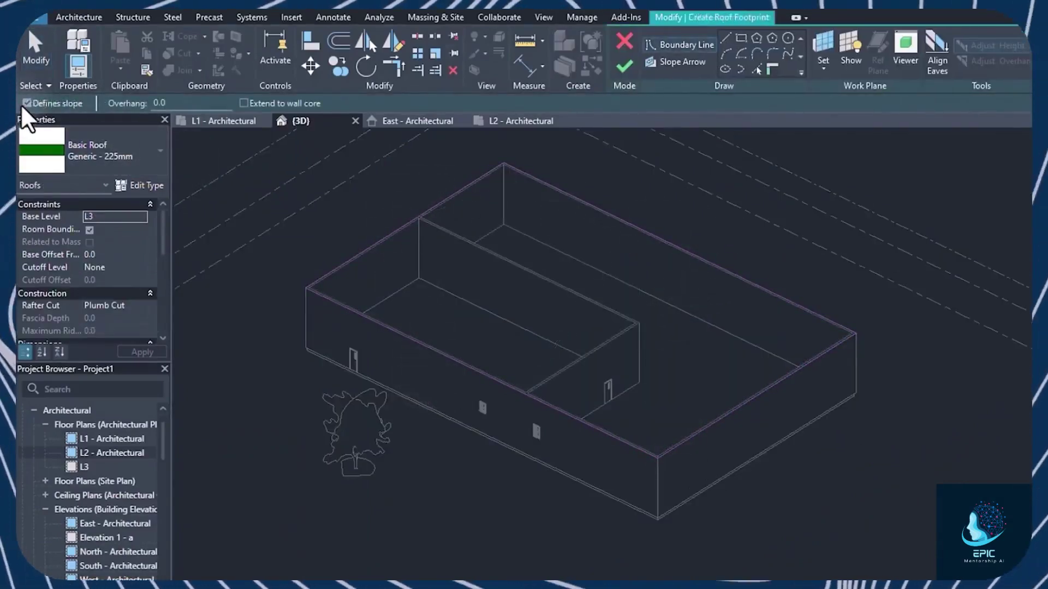
{"action": "left_click", "coordinate": [26, 103]}
{"action": "left_click", "coordinate": [305, 287]}
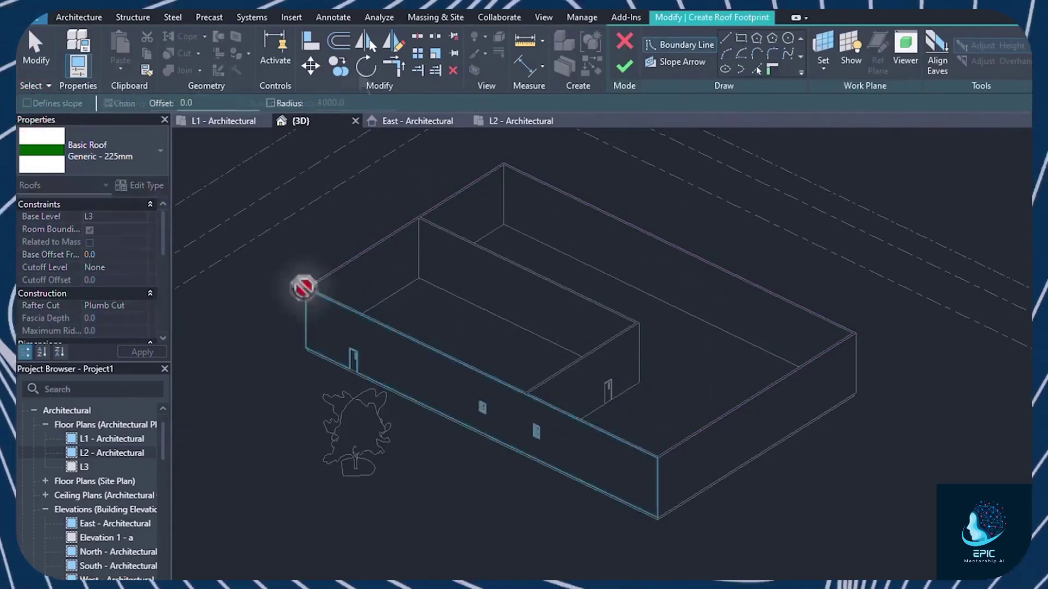
{"action": "left_click", "coordinate": [858, 334]}
{"action": "left_click", "coordinate": [626, 66]}
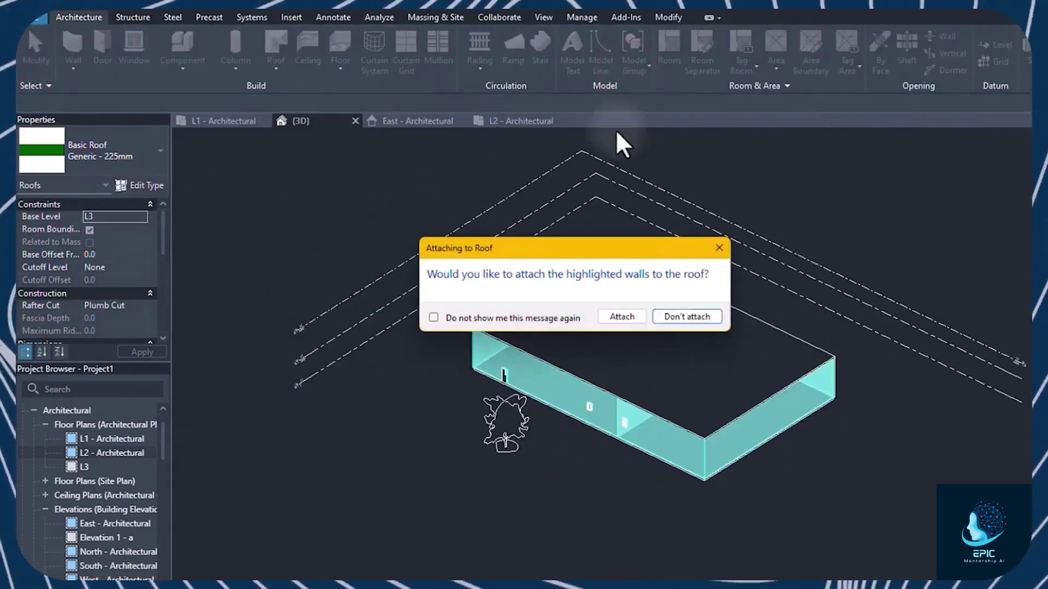
{"action": "left_click", "coordinate": [624, 316]}
{"action": "scroll", "coordinate": [792, 406], "scroll_direction": "up", "scroll_amount": 3}
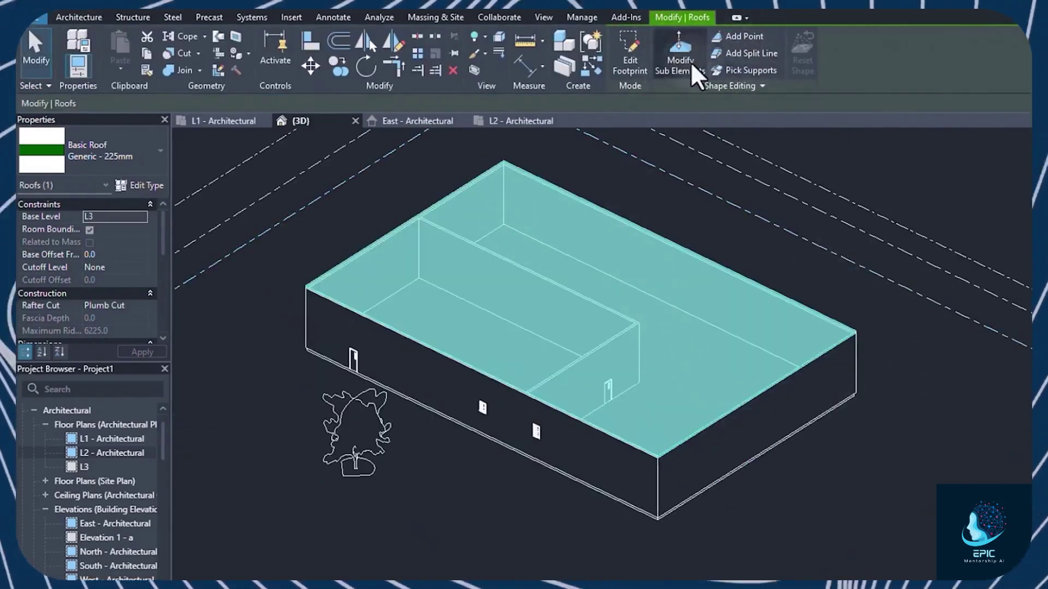
Step: Add two shape-editing points on the flat roof, one toward each end of its centreline
{"action": "left_click", "coordinate": [743, 36]}
{"action": "left_click", "coordinate": [484, 257]}
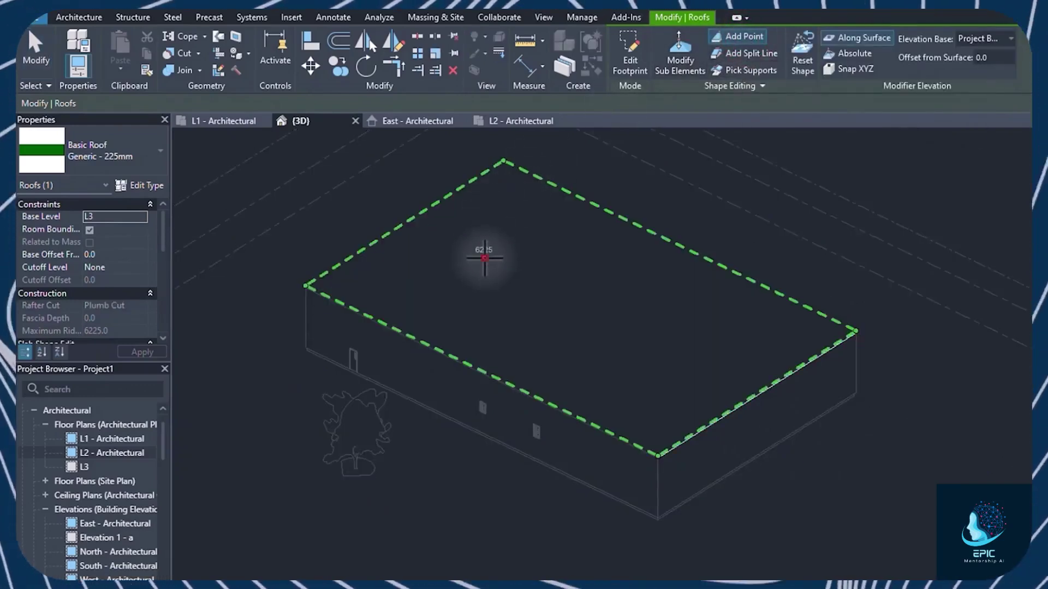
{"action": "left_click", "coordinate": [675, 356]}
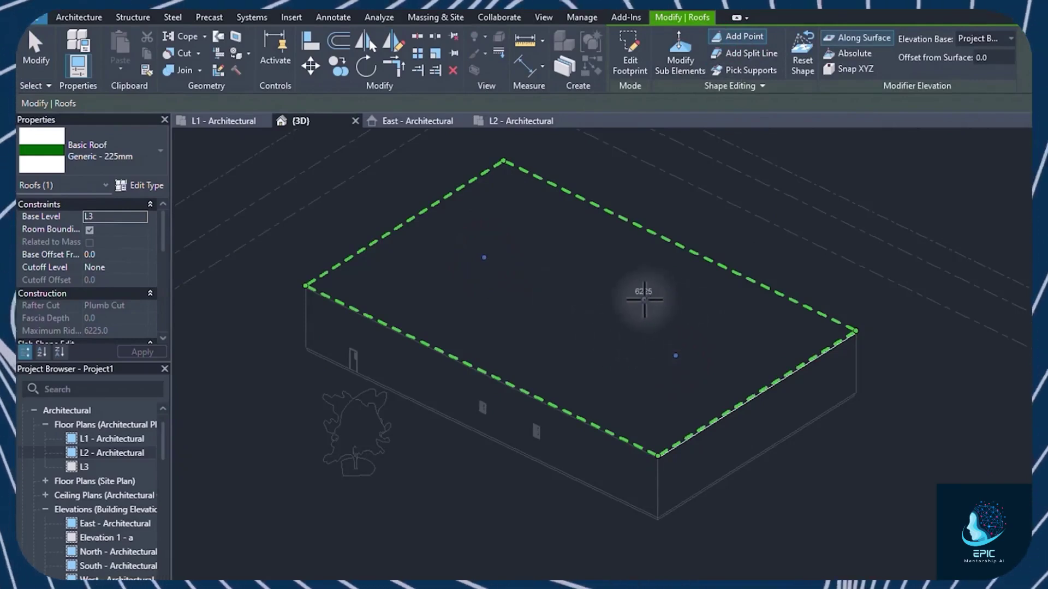
{"action": "key", "text": "Escape"}
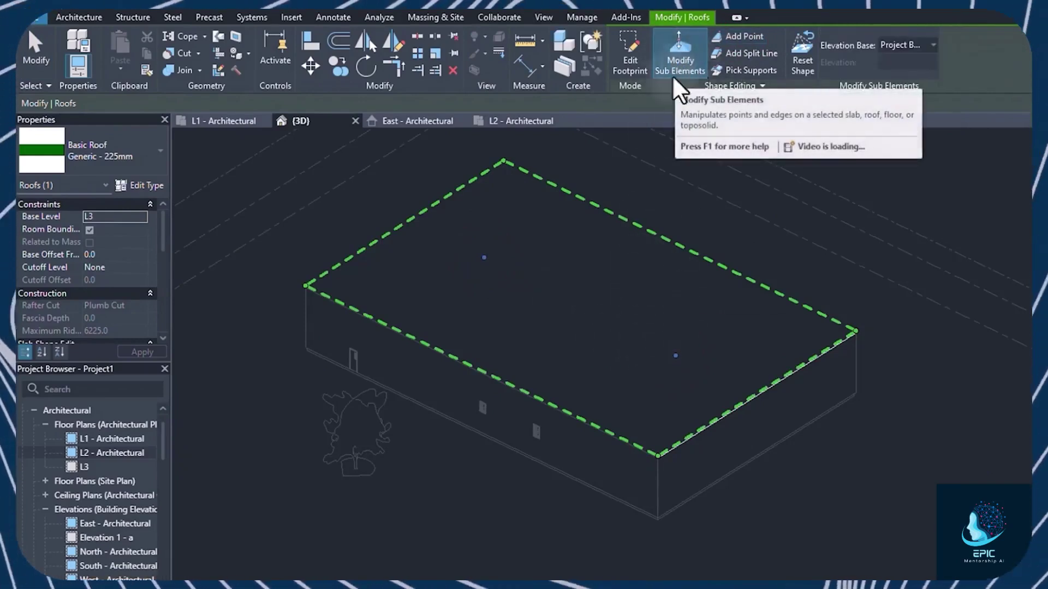
Step: Raise the two interior roof points with Modify Sub Elements to form a ridge, and finish the shape editing
{"action": "left_click", "coordinate": [484, 257]}
{"action": "left_click_drag", "start_coordinate": [486, 254], "coordinate": [484, 232]}
{"action": "left_click_drag", "start_coordinate": [676, 356], "coordinate": [678, 335]}
{"action": "key", "text": "Escape"}
{"action": "mouse_move", "coordinate": [678, 335]}
{"action": "middle_mouse_down", "text": "shift"}
{"action": "mouse_move", "coordinate": [1024, 197]}
{"action": "mouse_move", "coordinate": [1027, 142]}
{"action": "mouse_move", "coordinate": [277, 569]}
{"action": "middle_mouse_up", "text": "shift"}
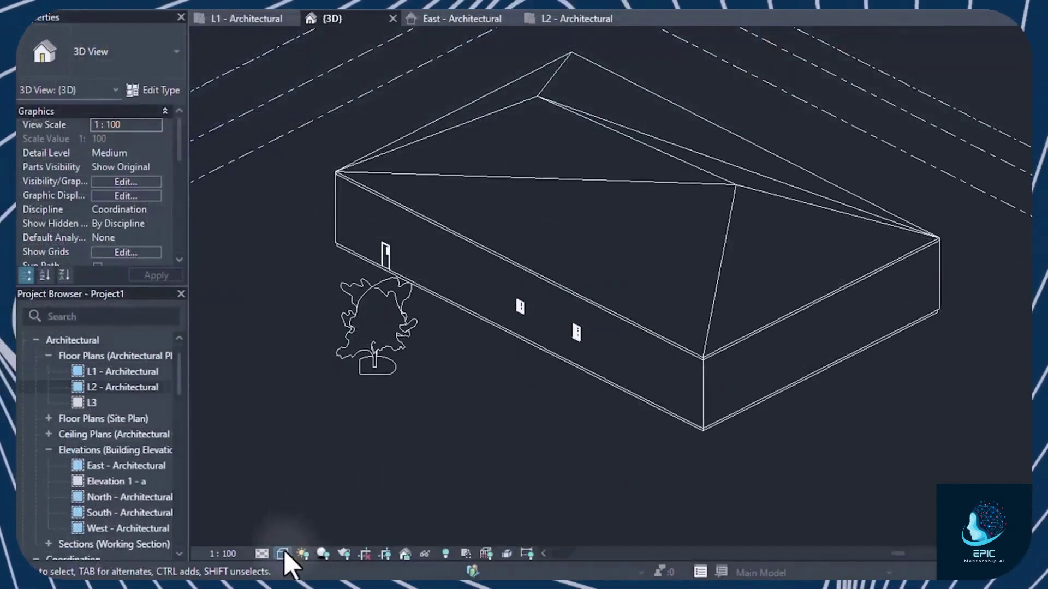
Step: Preview the 3D view in the Wireframe visual style, and switch it to Realistic
{"action": "left_click", "coordinate": [283, 551]}
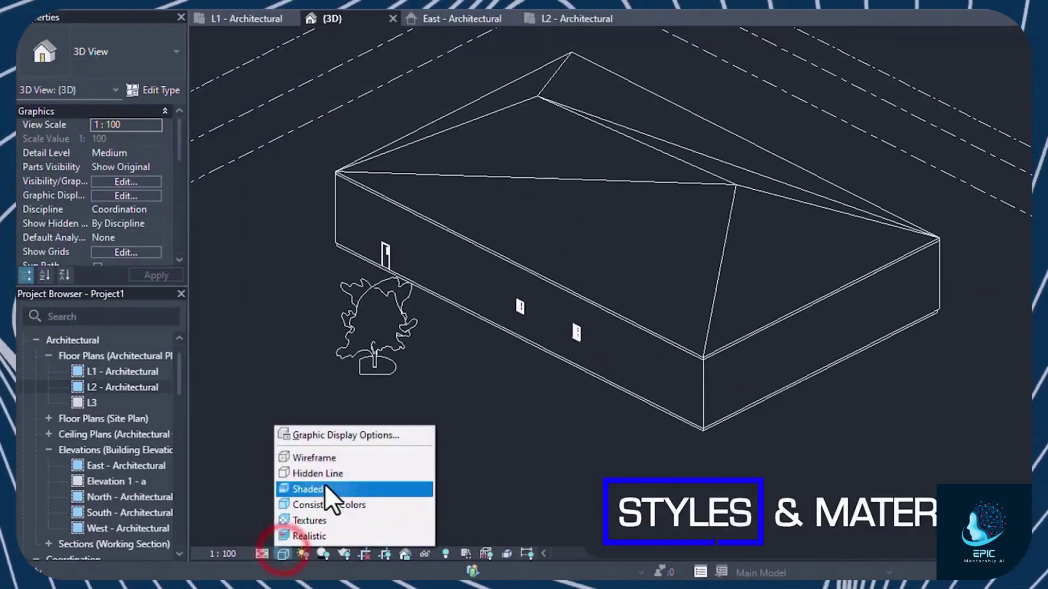
{"action": "left_click", "coordinate": [331, 462]}
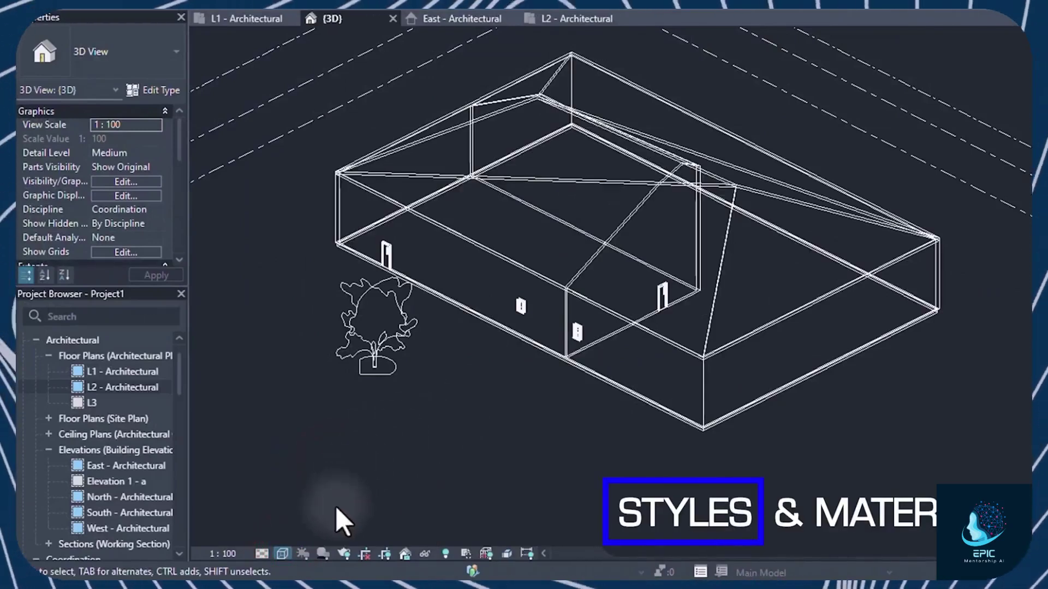
{"action": "left_click", "coordinate": [282, 553]}
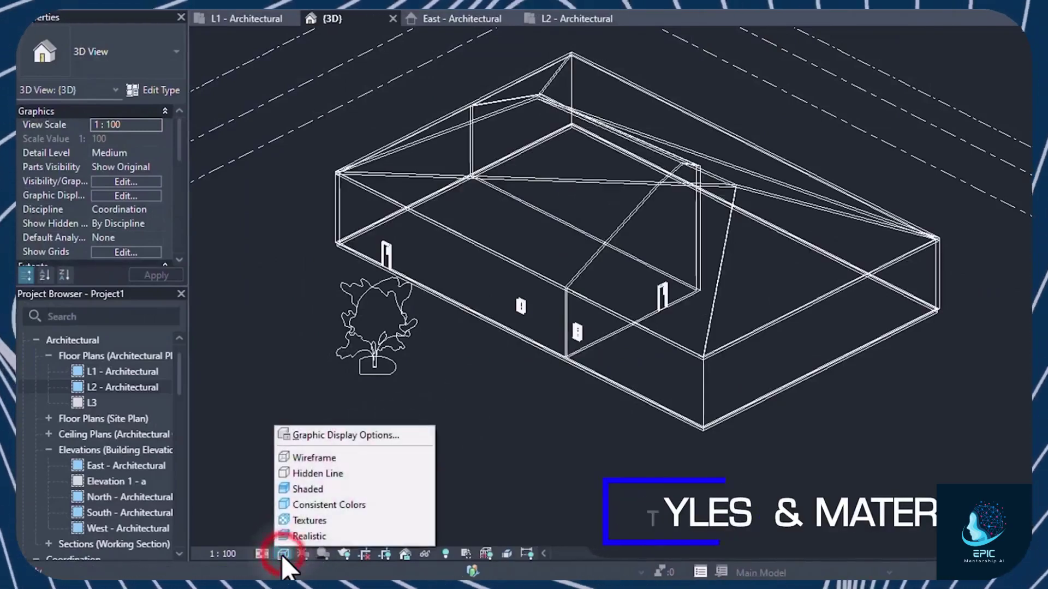
{"action": "left_click", "coordinate": [327, 536]}
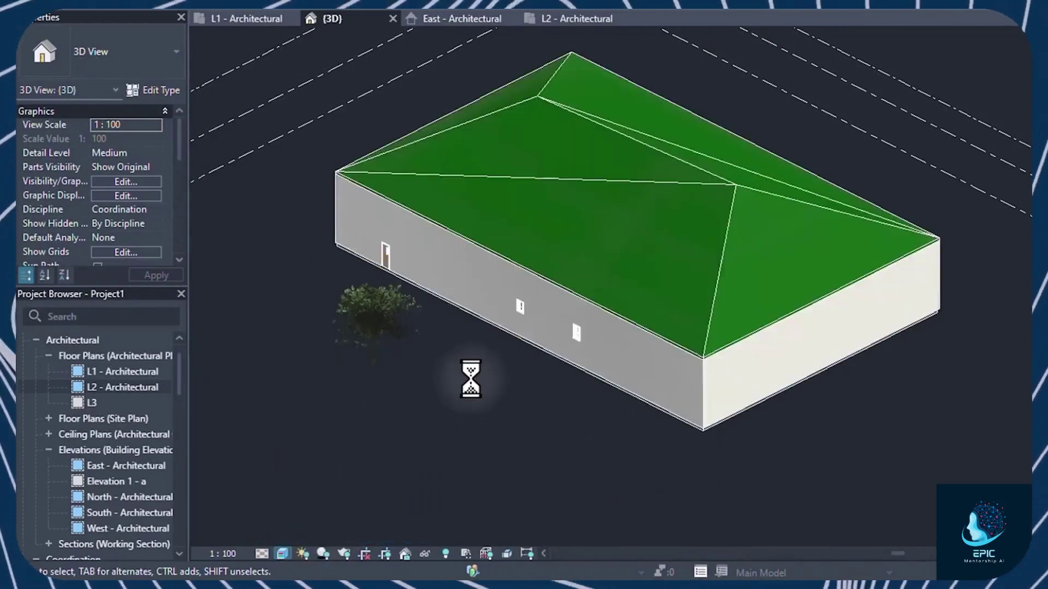
{"action": "scroll", "coordinate": [492, 204], "scroll_direction": "up", "scroll_amount": 1}
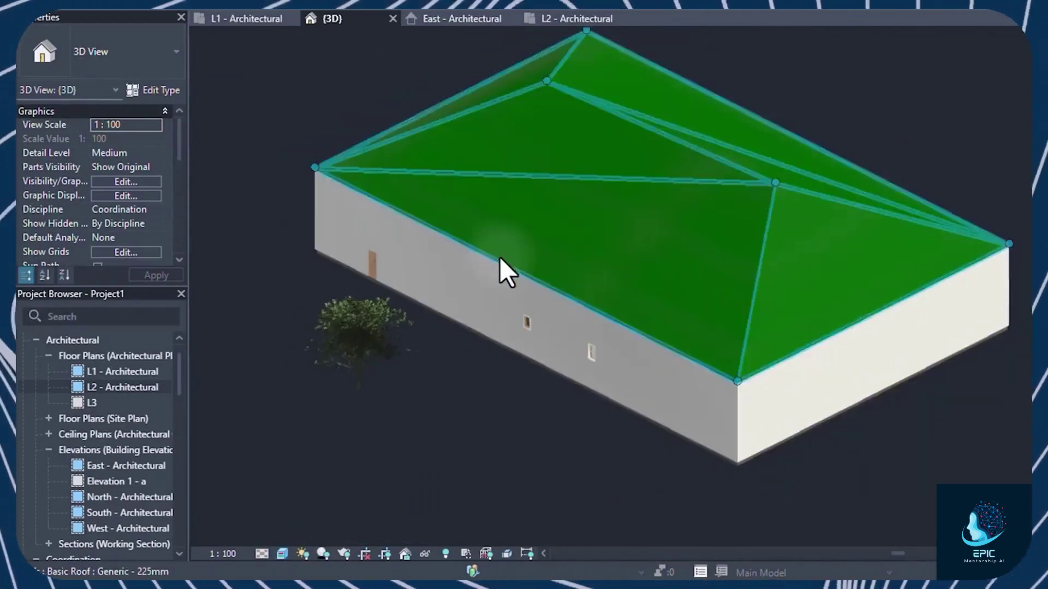
{"action": "scroll", "coordinate": [474, 287], "scroll_direction": "up", "scroll_amount": 3}
{"action": "scroll", "coordinate": [269, 251], "scroll_direction": "up", "scroll_amount": 2}
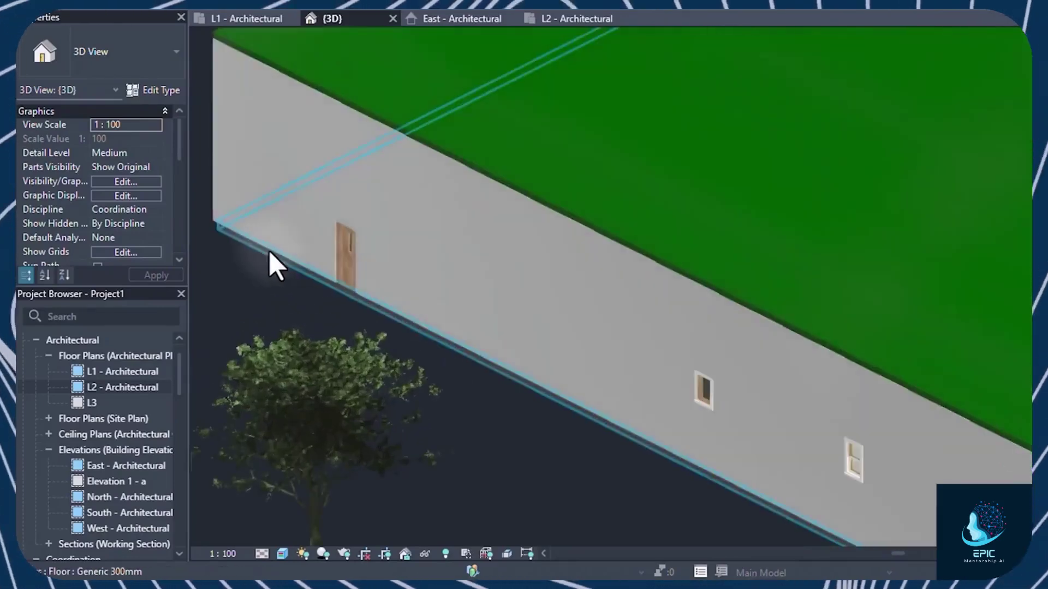
{"action": "scroll", "coordinate": [269, 250], "scroll_direction": "down", "scroll_amount": 2}
Step: Set the structure layer material of the front wall's type Generic - 200mm to Asphalt Shingle and apply the type changes
{"action": "left_click", "coordinate": [548, 257]}
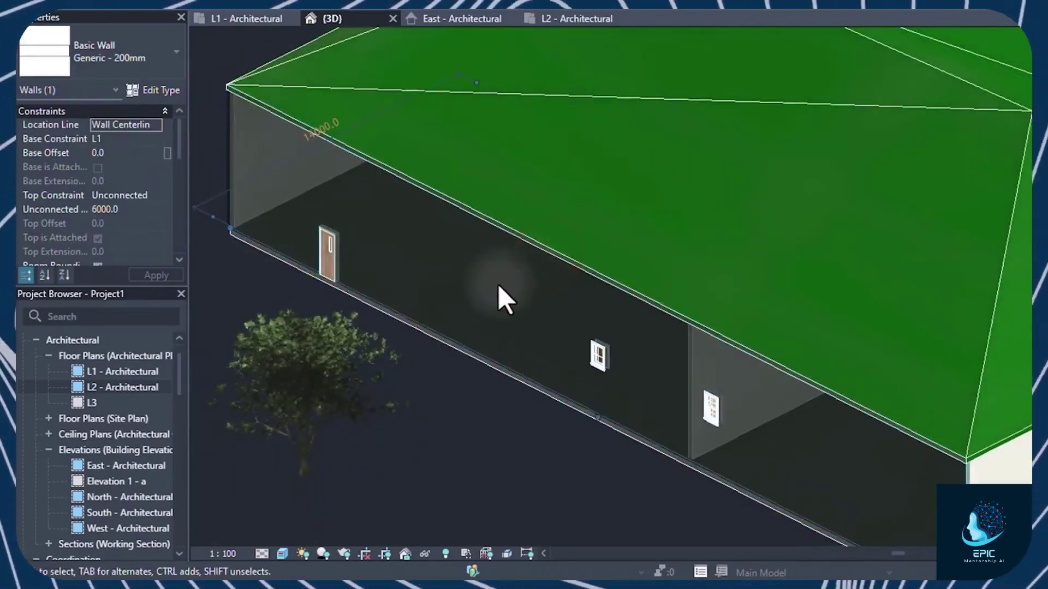
{"action": "left_click", "coordinate": [158, 91]}
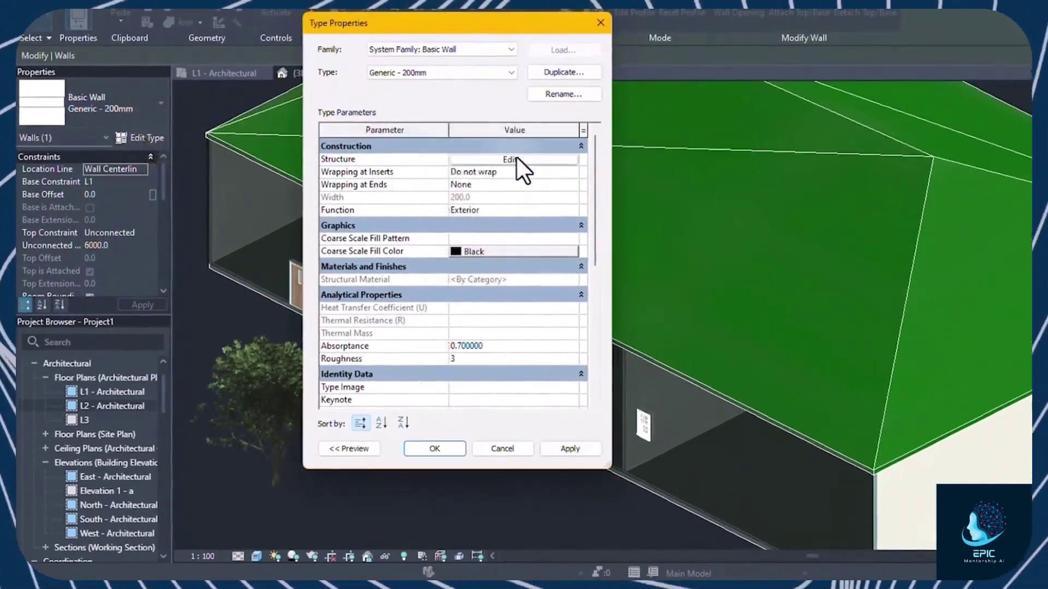
{"action": "left_click", "coordinate": [517, 159]}
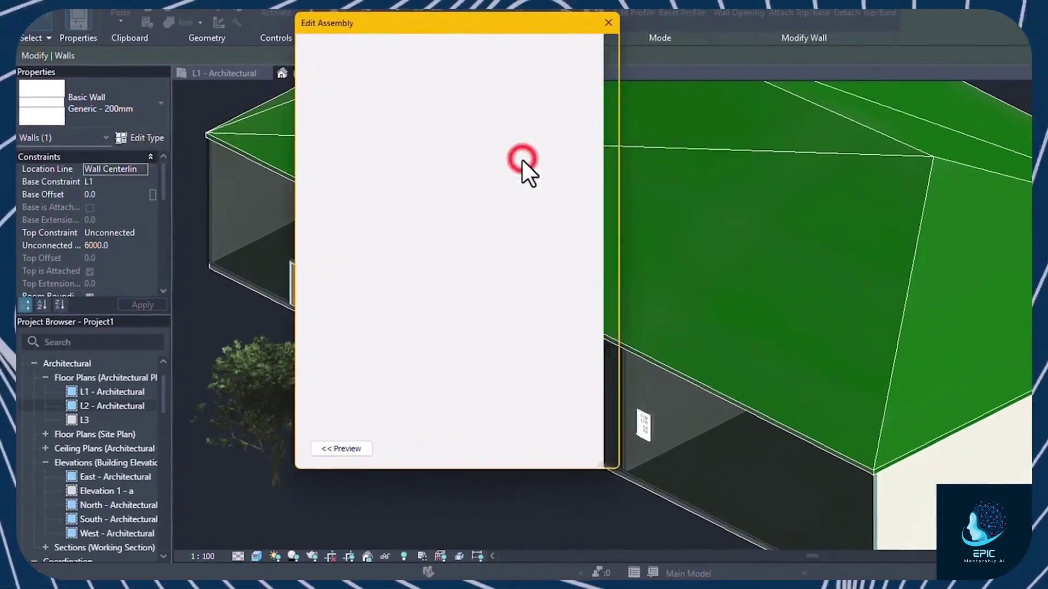
{"action": "left_click", "coordinate": [432, 190]}
{"action": "left_click", "coordinate": [430, 190]}
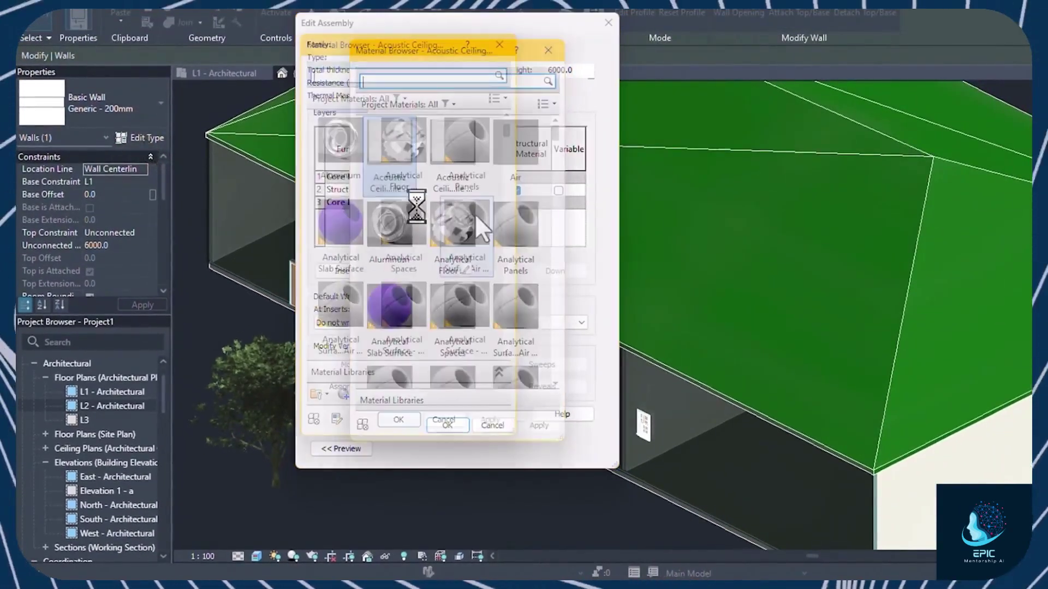
{"action": "left_click", "coordinate": [479, 229]}
{"action": "left_click", "coordinate": [408, 417]}
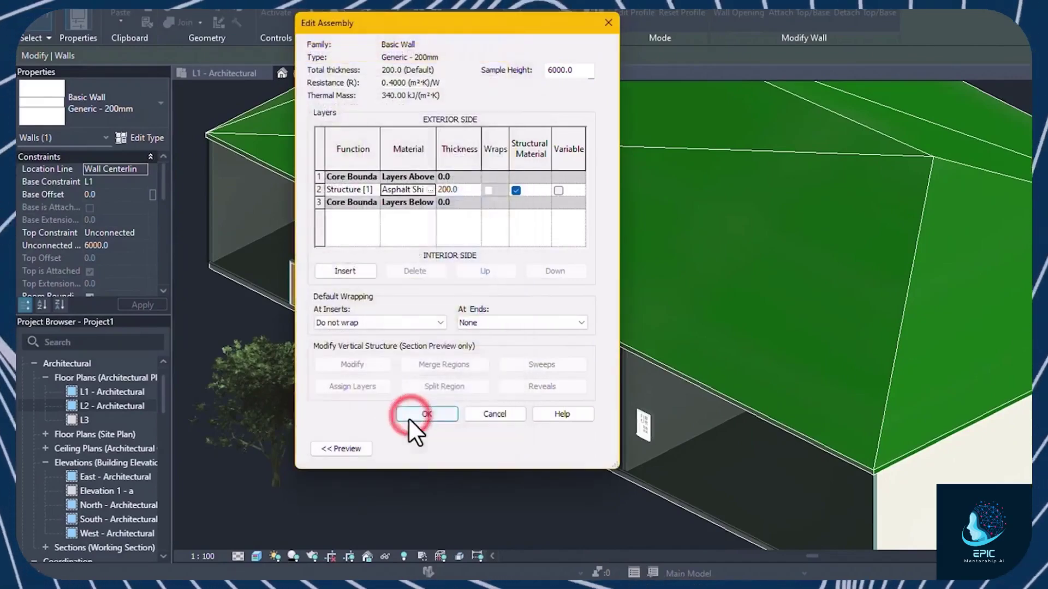
{"action": "left_click", "coordinate": [416, 411]}
{"action": "left_click", "coordinate": [416, 447]}
{"action": "left_click", "coordinate": [405, 451]}
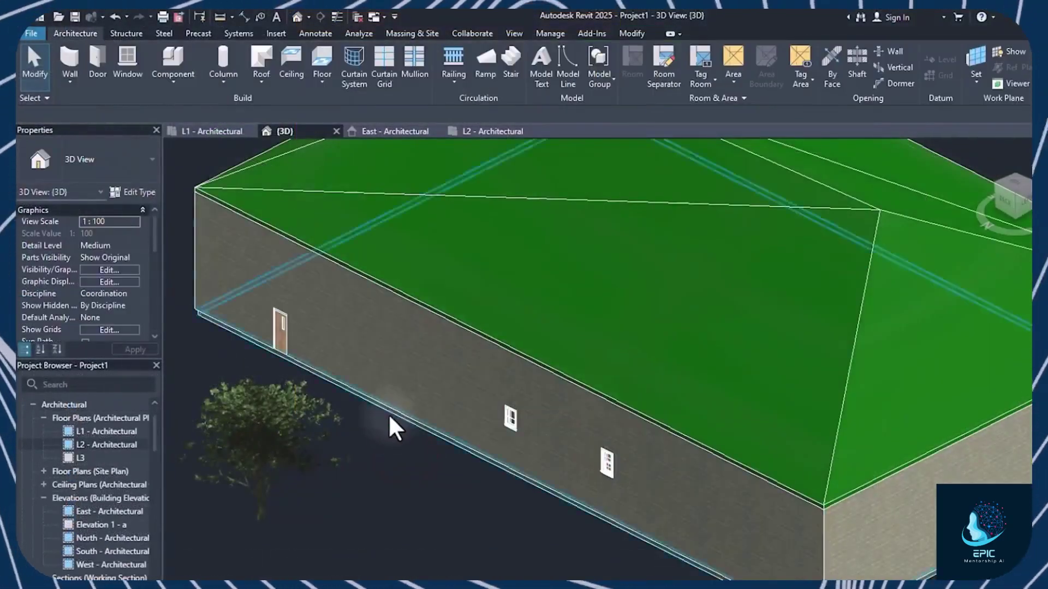
Step: Render the 3D view of the whole building at Draft quality
{"action": "scroll", "coordinate": [469, 395], "scroll_direction": "up", "scroll_amount": 5}
{"action": "scroll", "coordinate": [457, 400], "scroll_direction": "down", "scroll_amount": 5}
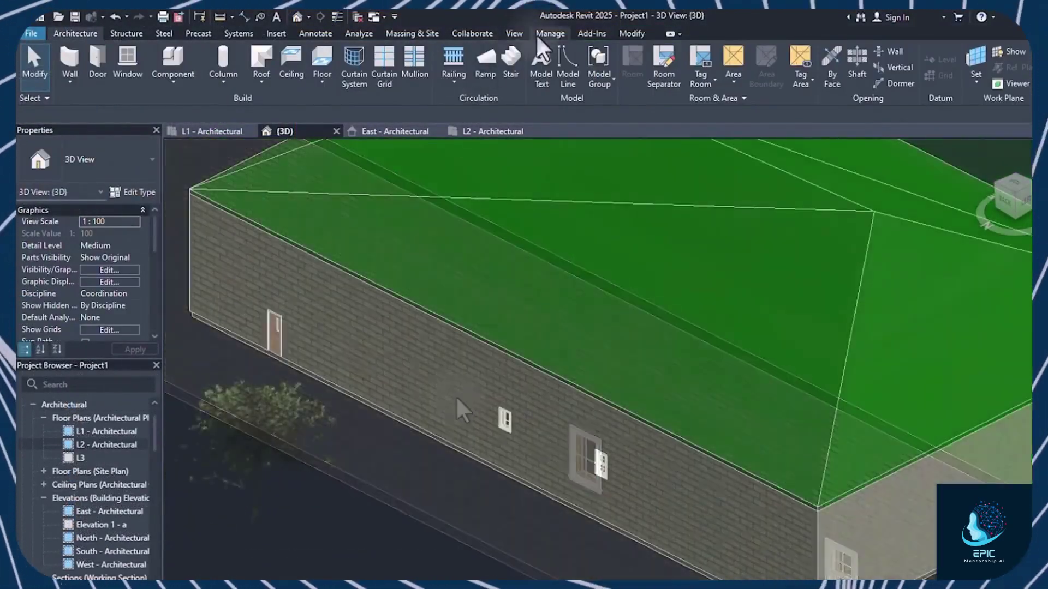
{"action": "left_click", "coordinate": [515, 33]}
{"action": "left_click", "coordinate": [306, 67]}
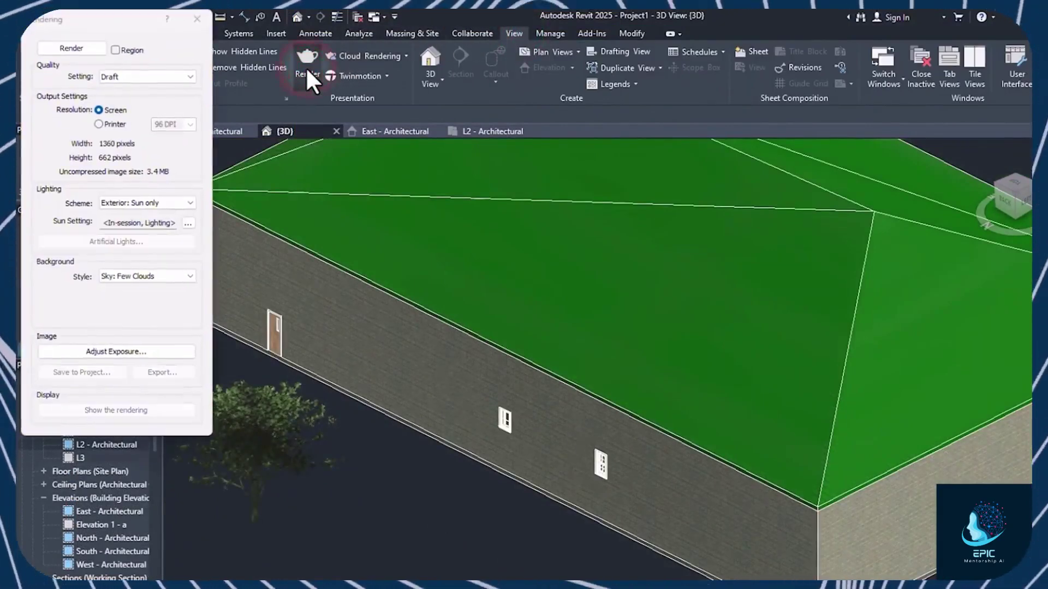
{"action": "scroll", "coordinate": [467, 358], "scroll_direction": "down", "scroll_amount": 3}
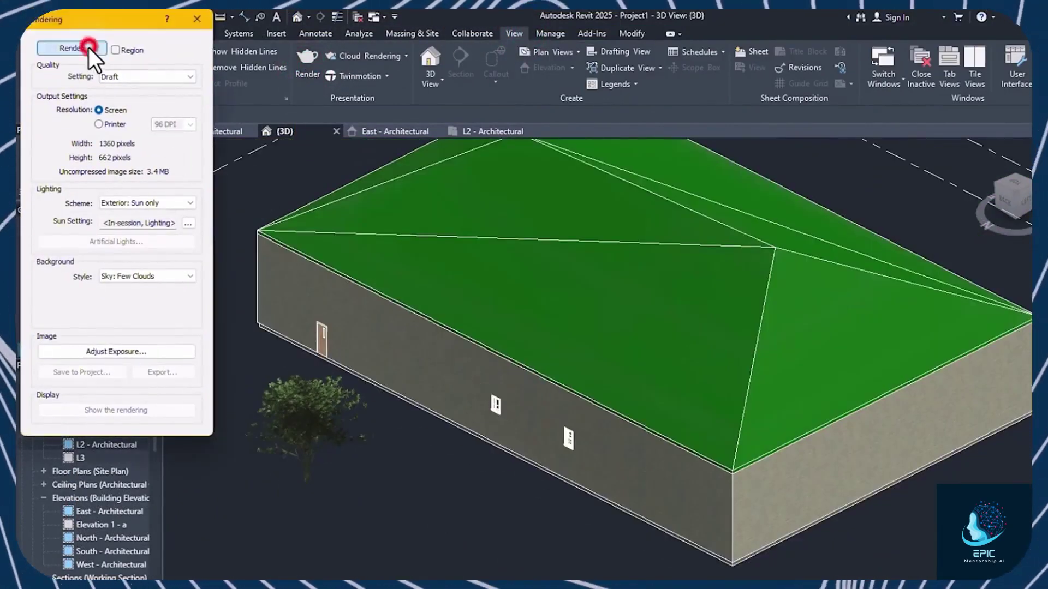
{"action": "left_click", "coordinate": [89, 48]}
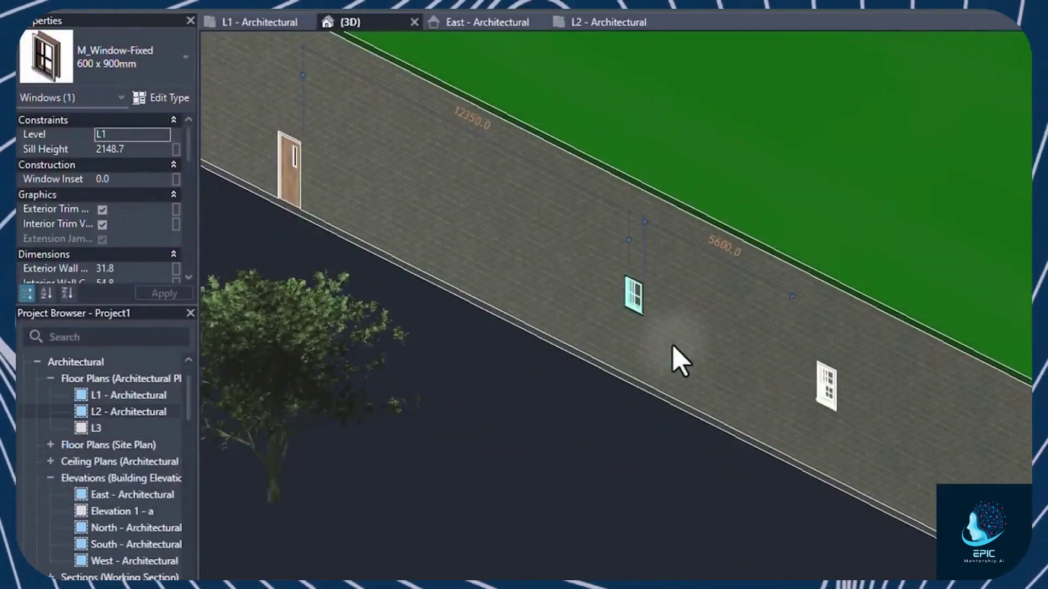
Step: Try to move the long front wall away from the floor edge
{"action": "left_click", "coordinate": [629, 383]}
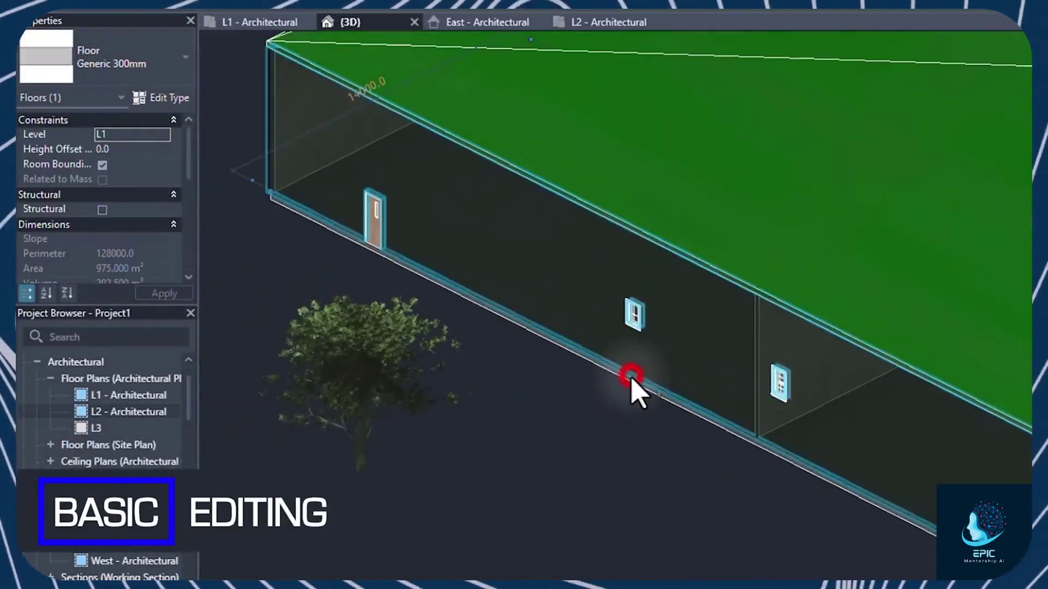
{"action": "left_click", "coordinate": [657, 398]}
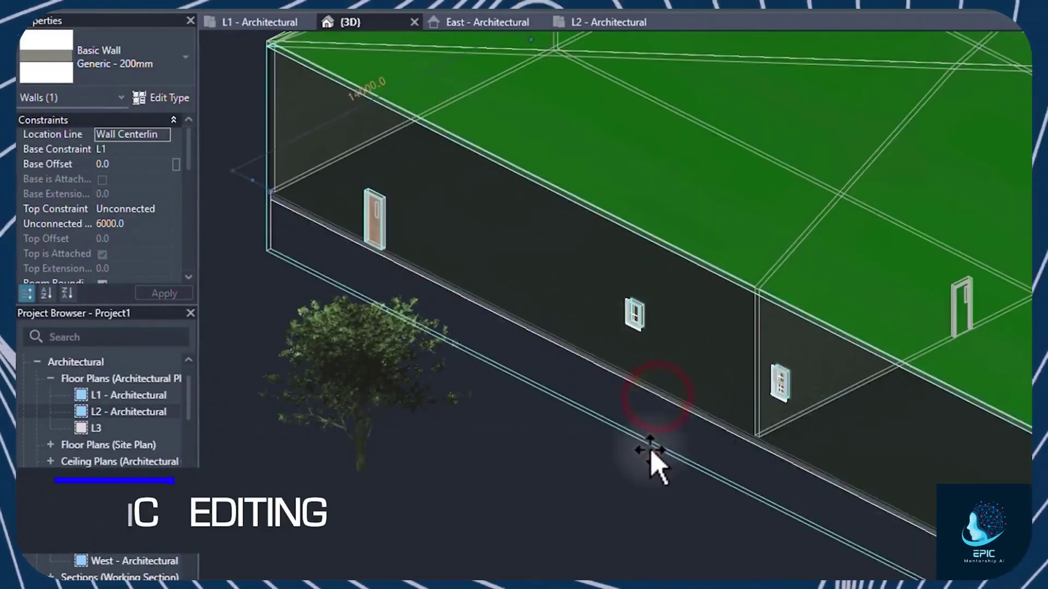
{"action": "key", "text": "Escape"}
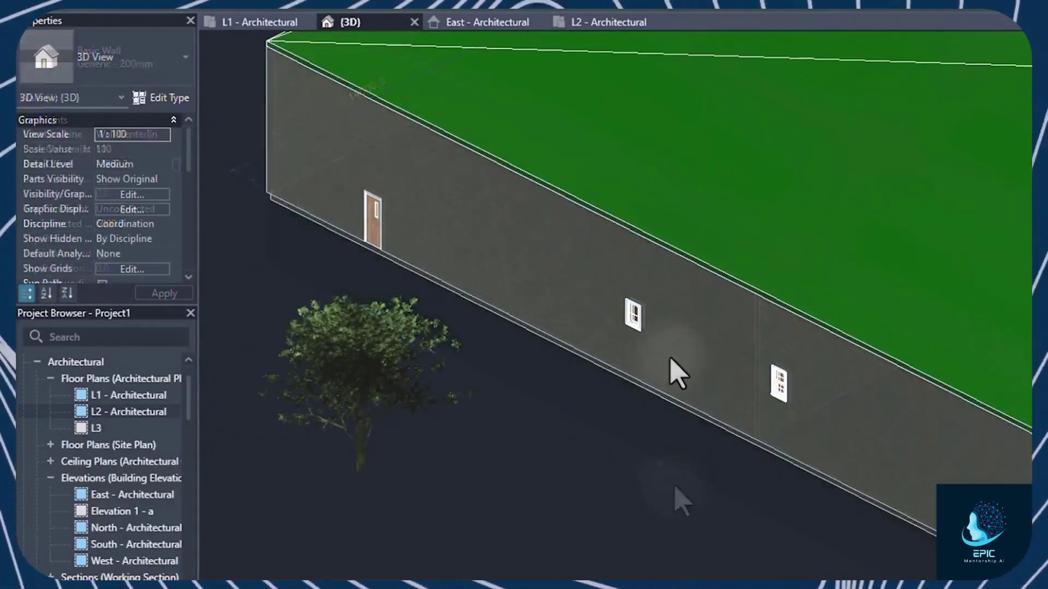
Step: Delete the long front wall with its door and windows, and undo the deletion
{"action": "left_click", "coordinate": [673, 390]}
{"action": "key", "text": "Delete"}
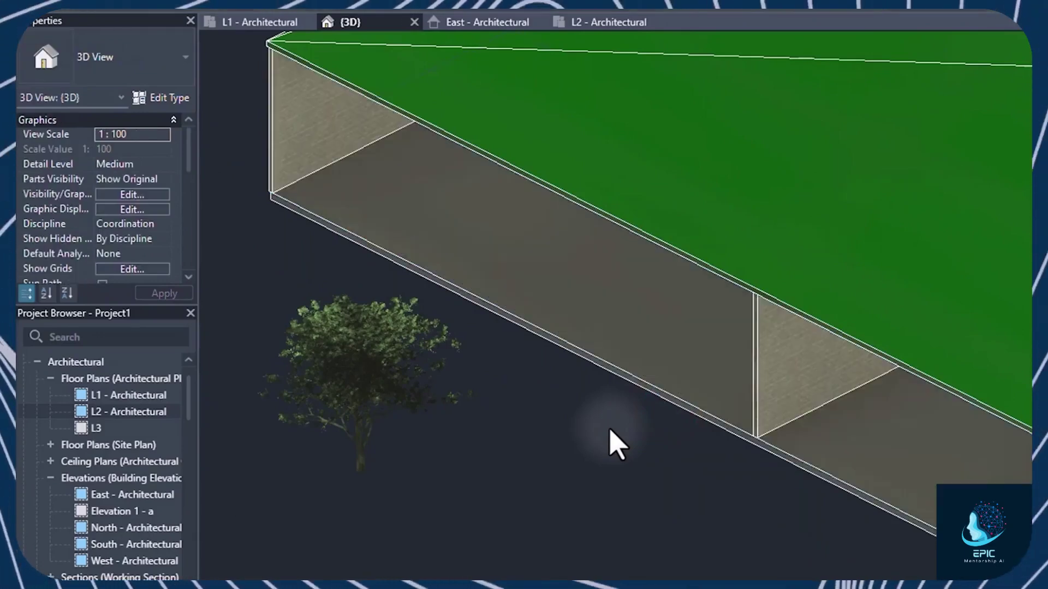
{"action": "key", "text": "ctrl+z"}
Step: Open the floor's boundary sketch and try to adjust the front boundary line at the corner near the door
{"action": "scroll", "coordinate": [382, 304], "scroll_direction": "down", "scroll_amount": 2}
{"action": "left_click", "coordinate": [644, 407]}
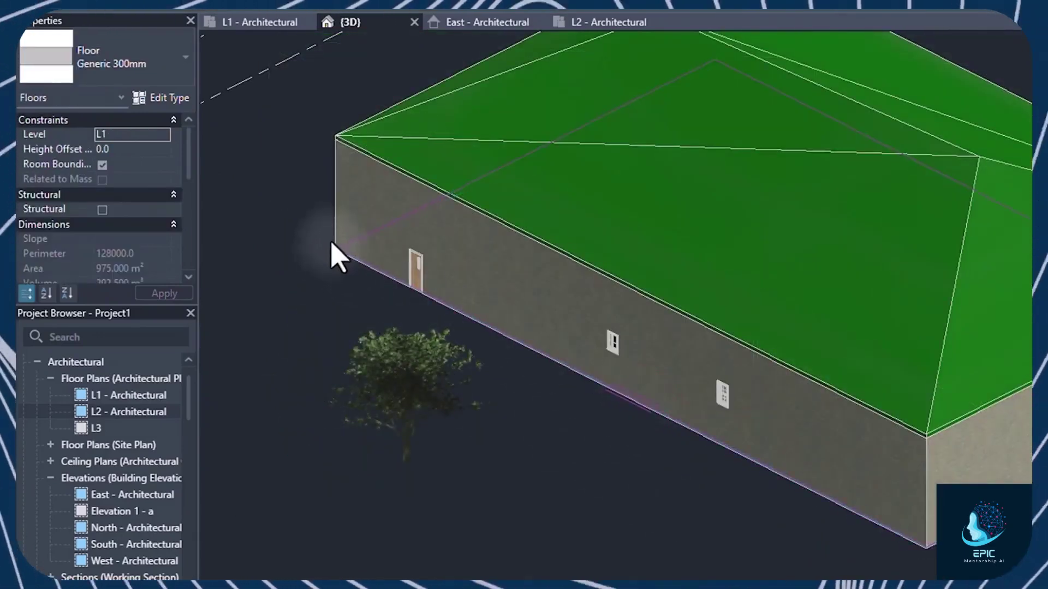
{"action": "scroll", "coordinate": [325, 270], "scroll_direction": "up", "scroll_amount": 5}
{"action": "double_click", "coordinate": [382, 245]}
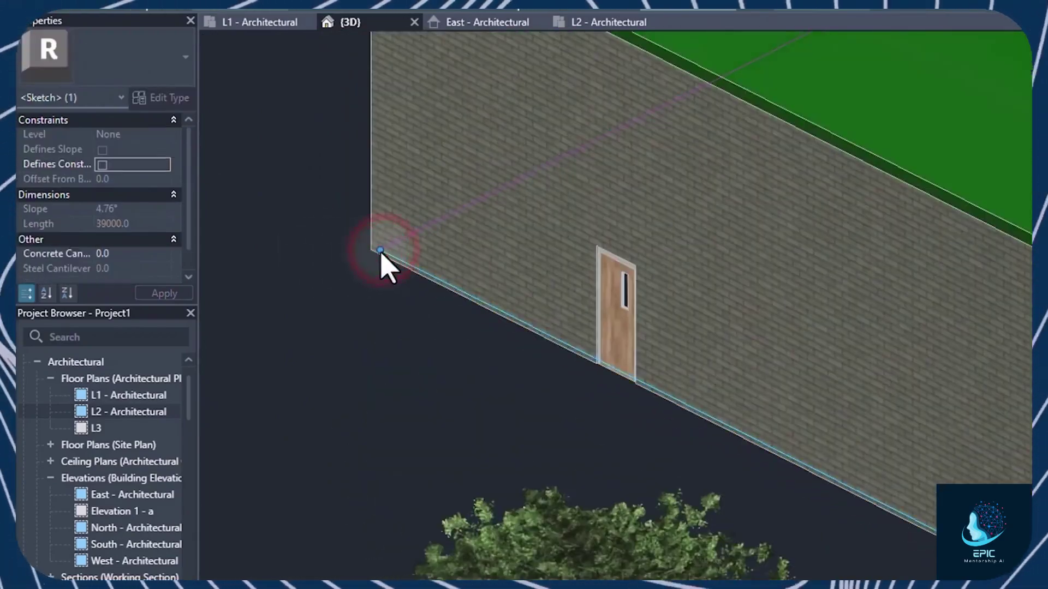
{"action": "left_click", "coordinate": [424, 236]}
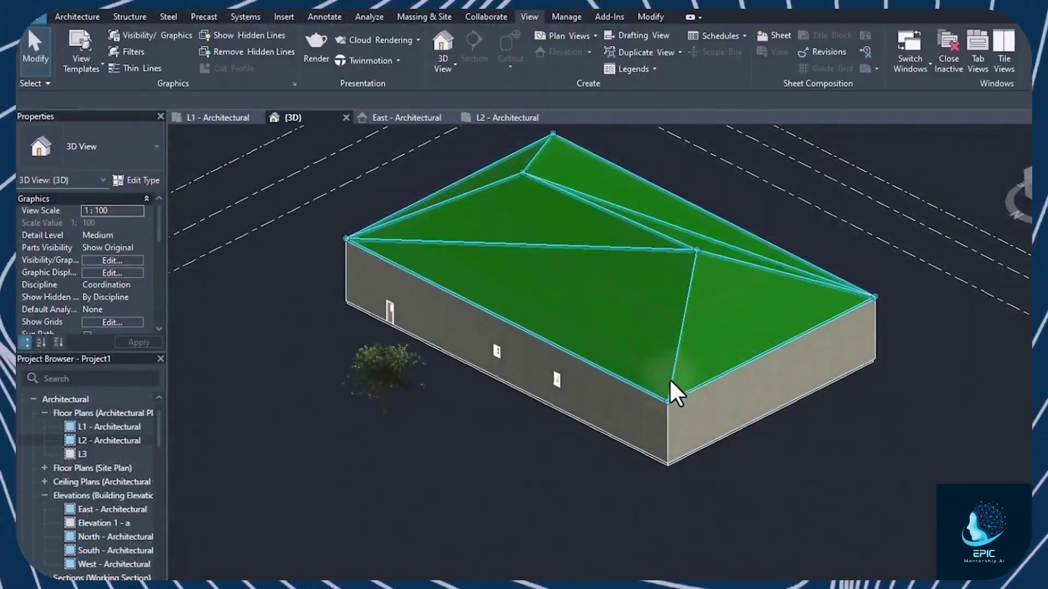
Step: Try to rotate the roof about its centre with the Rotate tool
{"action": "left_click", "coordinate": [669, 378]}
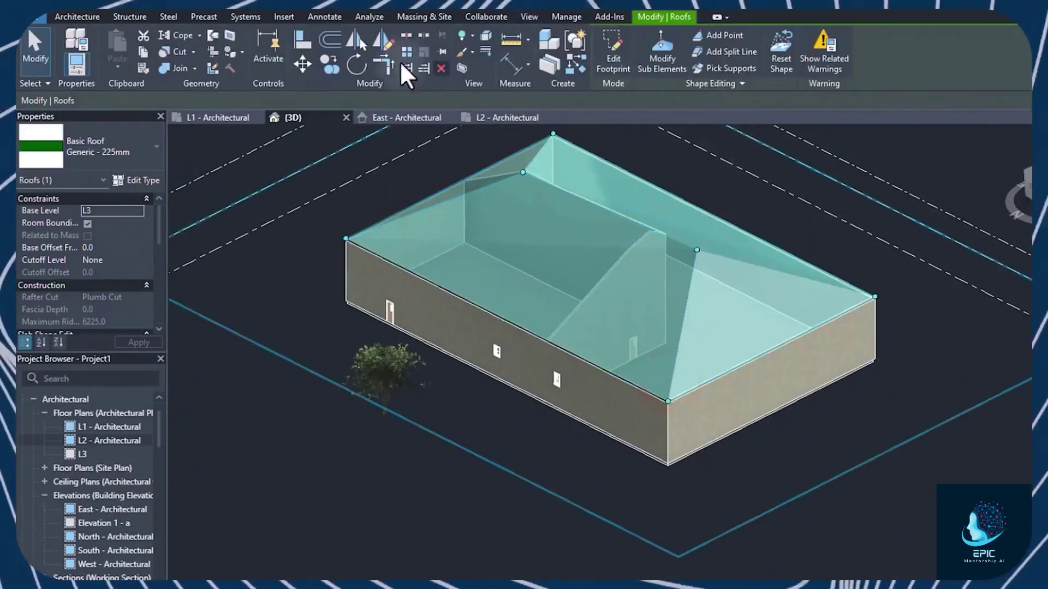
{"action": "left_click", "coordinate": [352, 63]}
{"action": "left_click", "coordinate": [576, 350]}
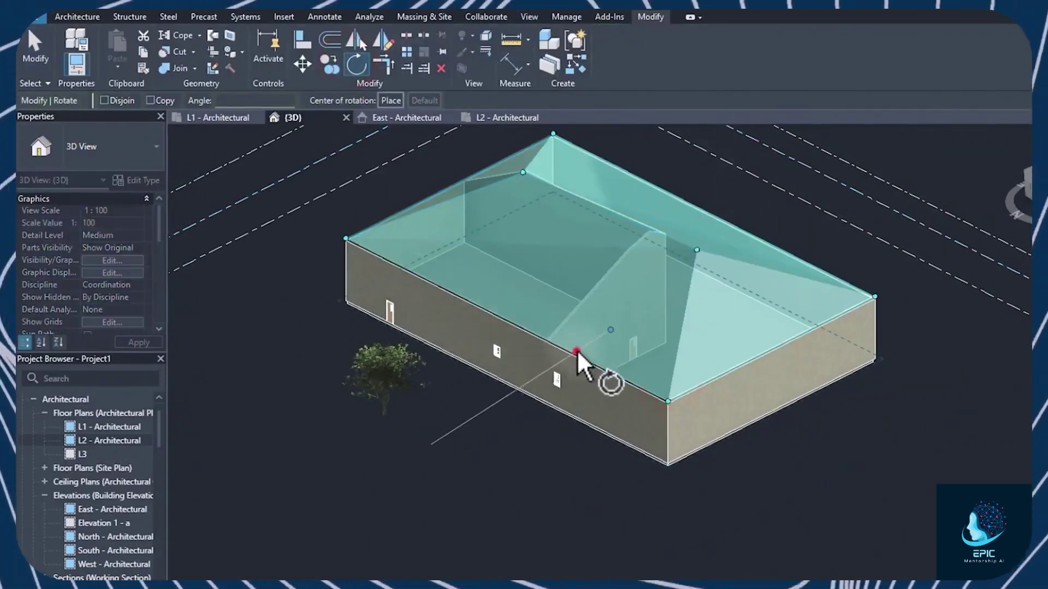
{"action": "left_click", "coordinate": [631, 356]}
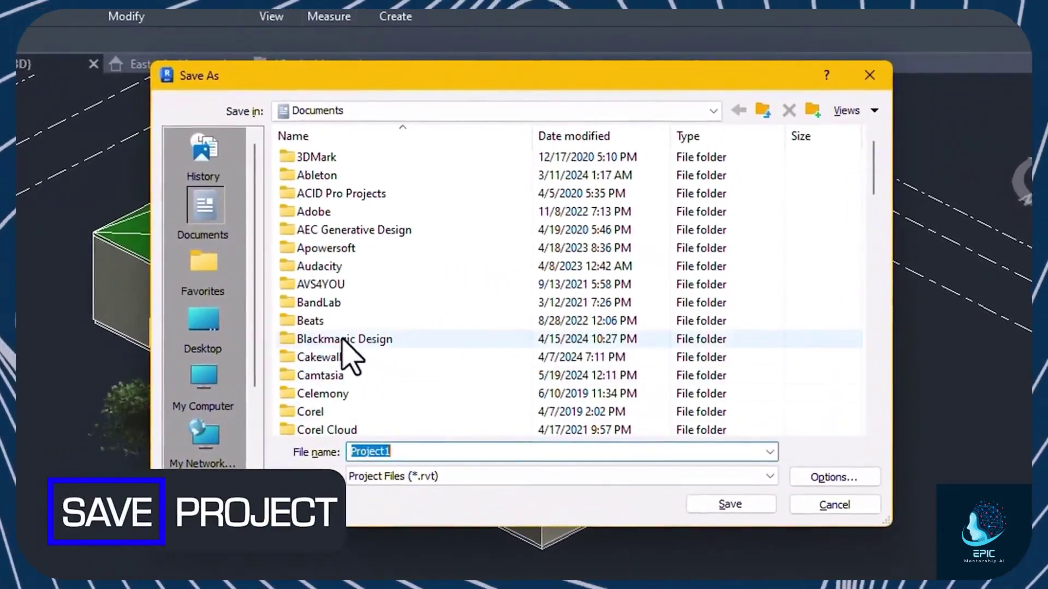
Step: Choose the Desktop as the project's save location and open the choice of file types
{"action": "left_click", "coordinate": [197, 327]}
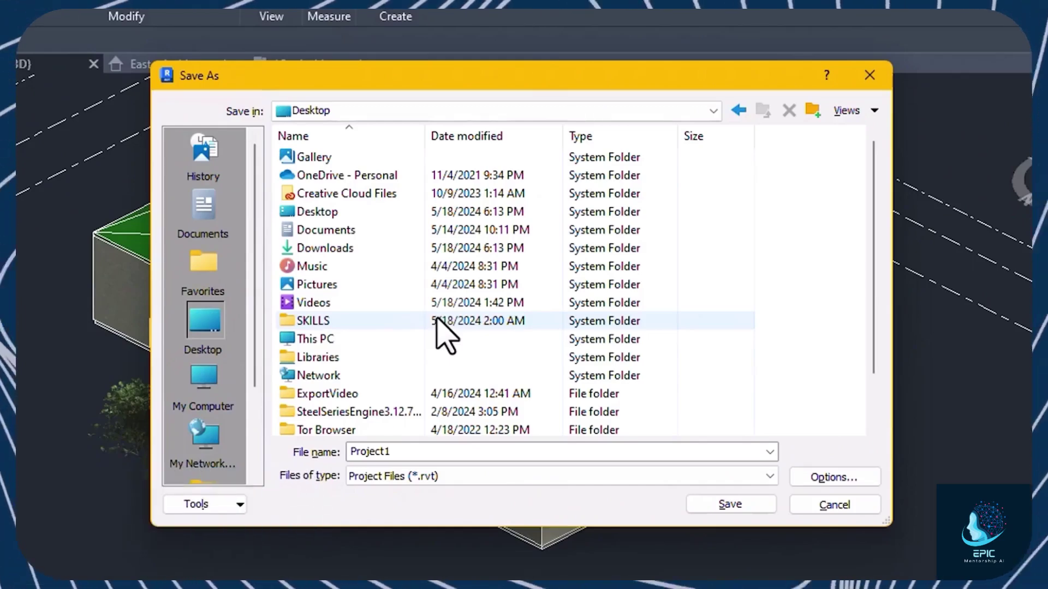
{"action": "left_click", "coordinate": [463, 479]}
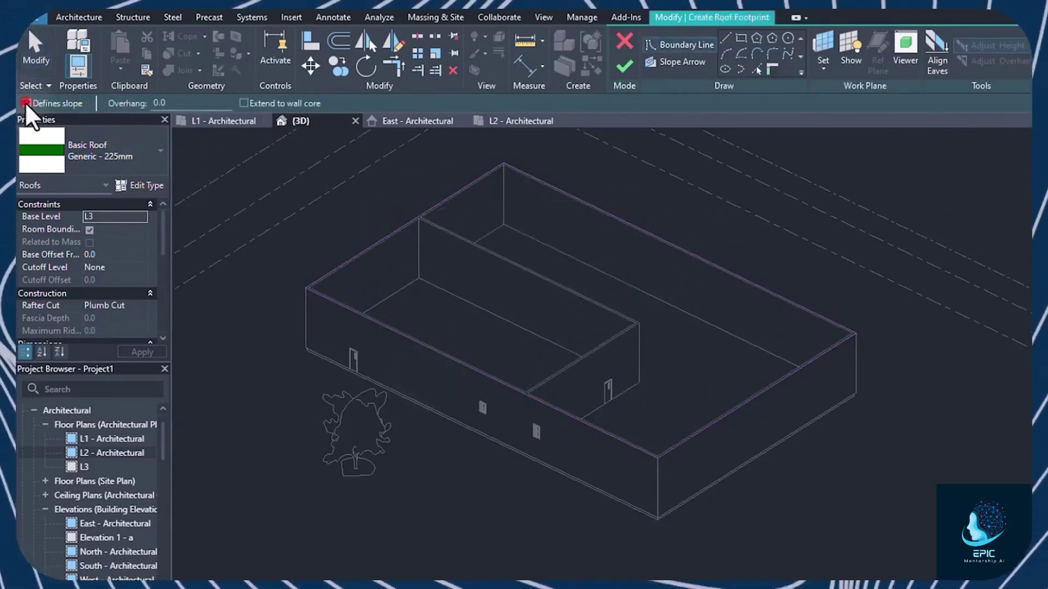
Step: Sketch a rectangular roof footprint with Defines slope off across the exterior wall corners, finish it and attach the highlighted walls
{"action": "left_click", "coordinate": [27, 103]}
{"action": "left_click", "coordinate": [304, 287]}
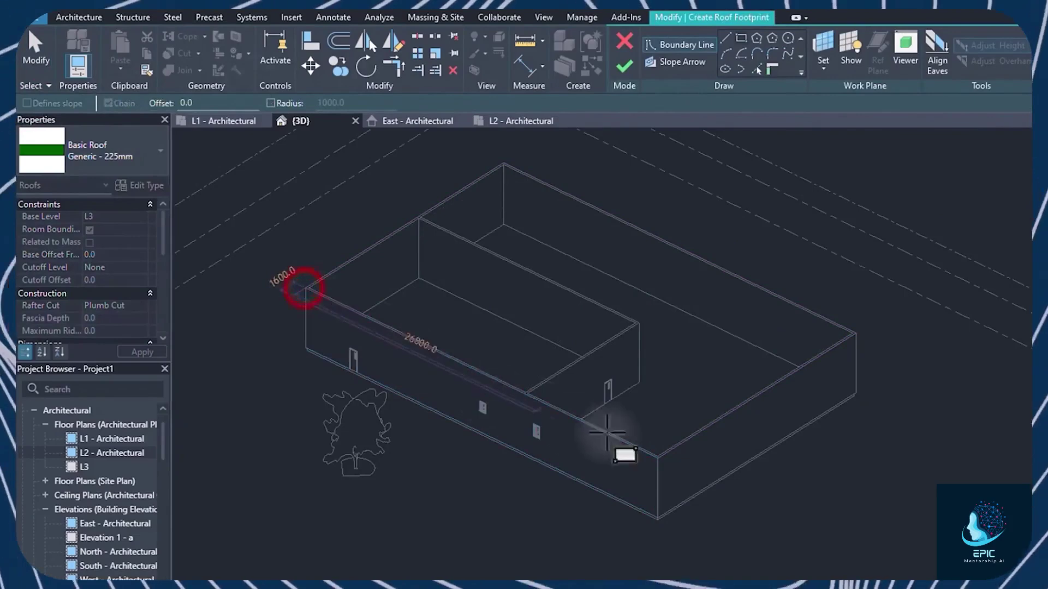
{"action": "left_click", "coordinate": [857, 334]}
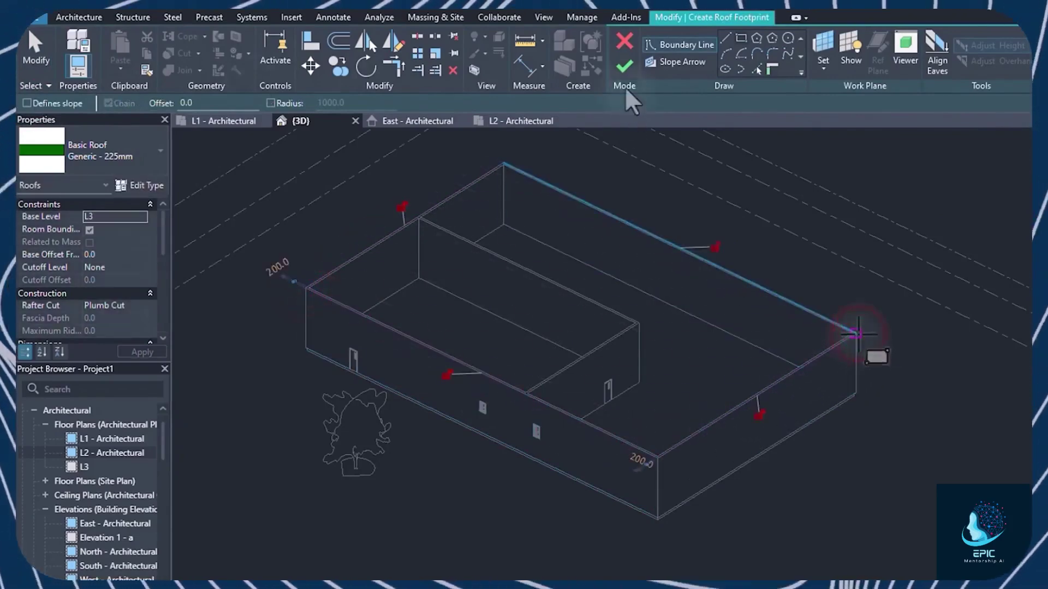
{"action": "left_click", "coordinate": [624, 66]}
{"action": "left_click", "coordinate": [622, 320]}
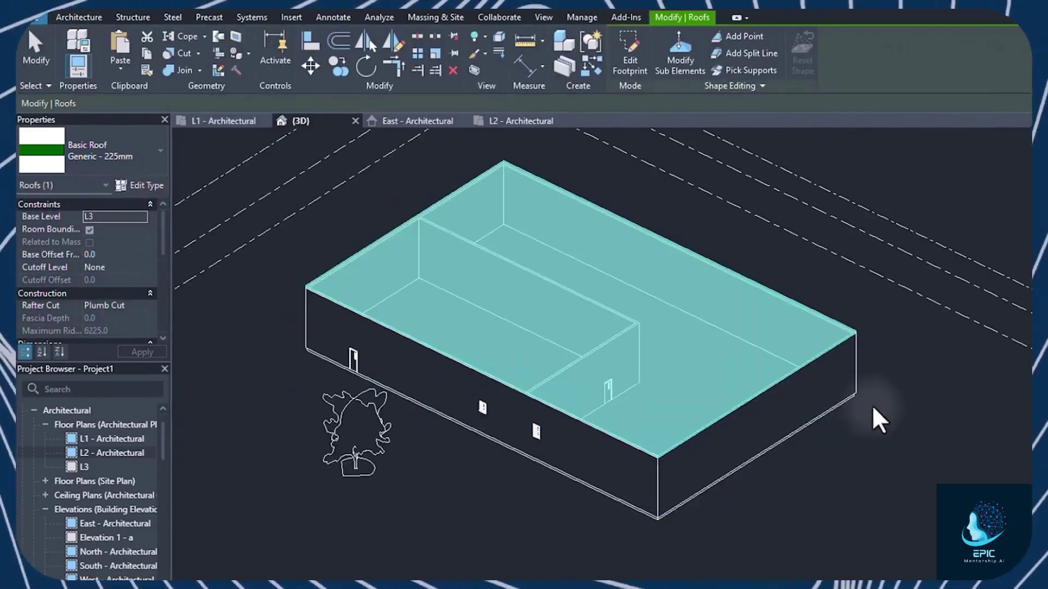